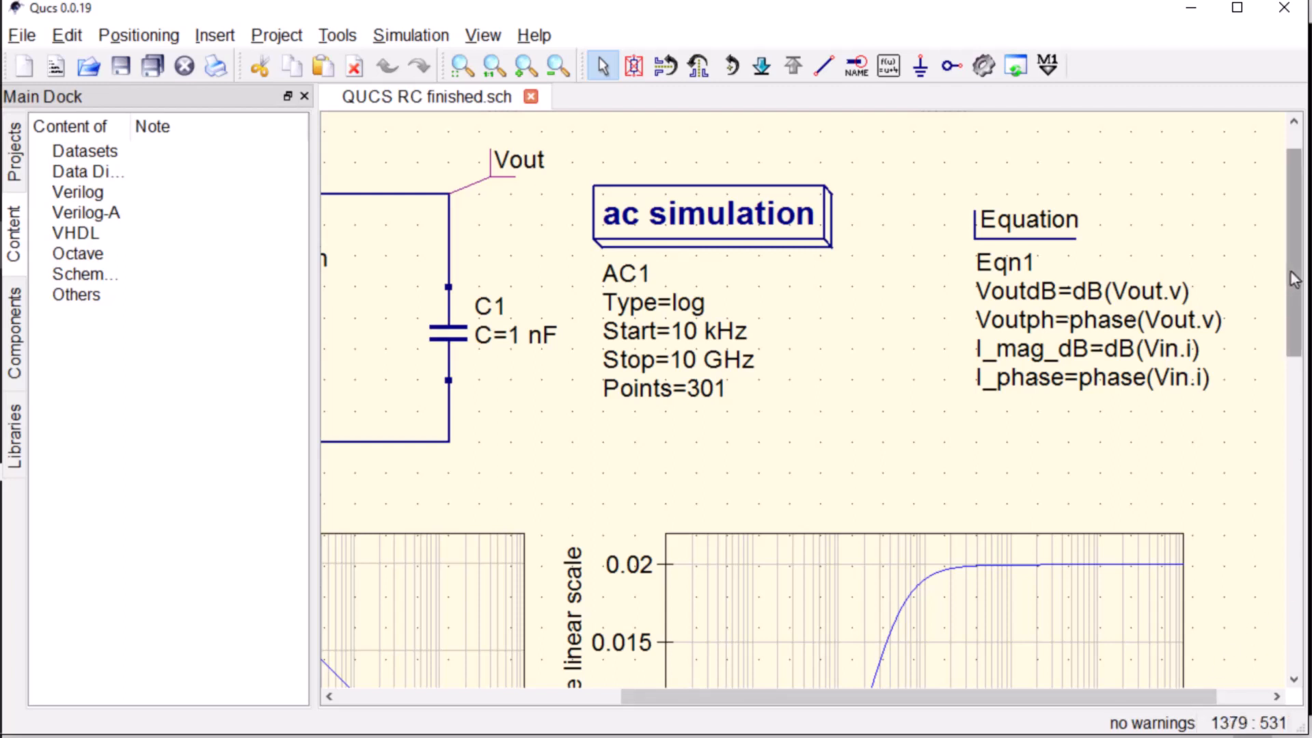
Create a new, empty schematic document separate from the finished RC schematic.
{"action": "left_click_drag", "start_coordinate": [1294, 284], "coordinate": [1288, 395]}
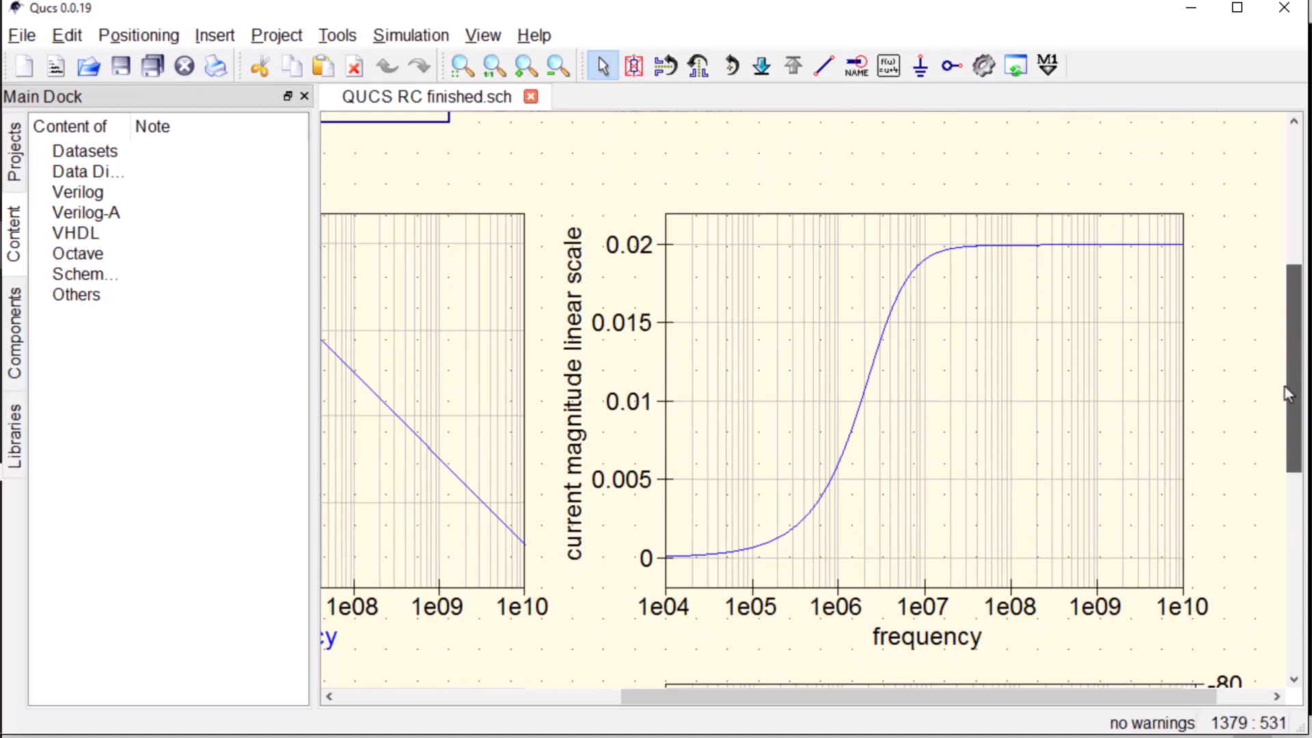
{"action": "left_click_drag", "start_coordinate": [1288, 394], "coordinate": [1296, 557]}
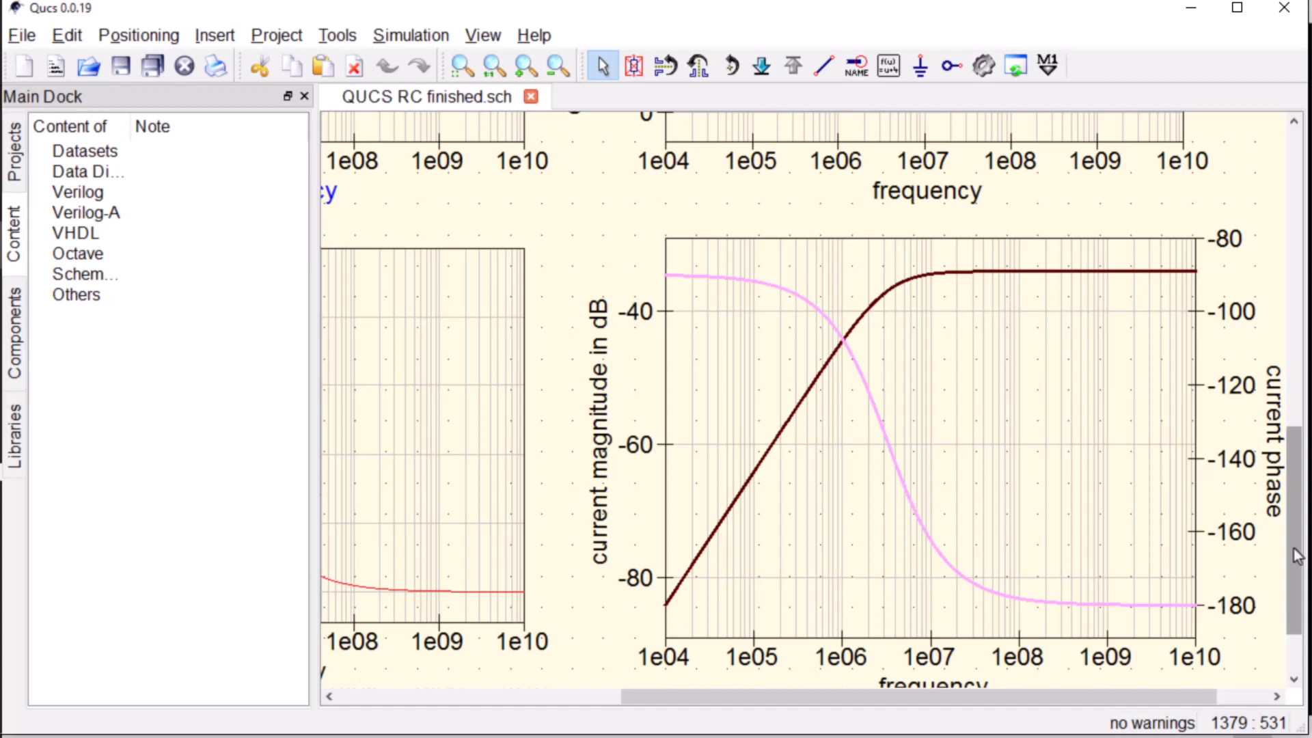
{"action": "left_click", "coordinate": [27, 39]}
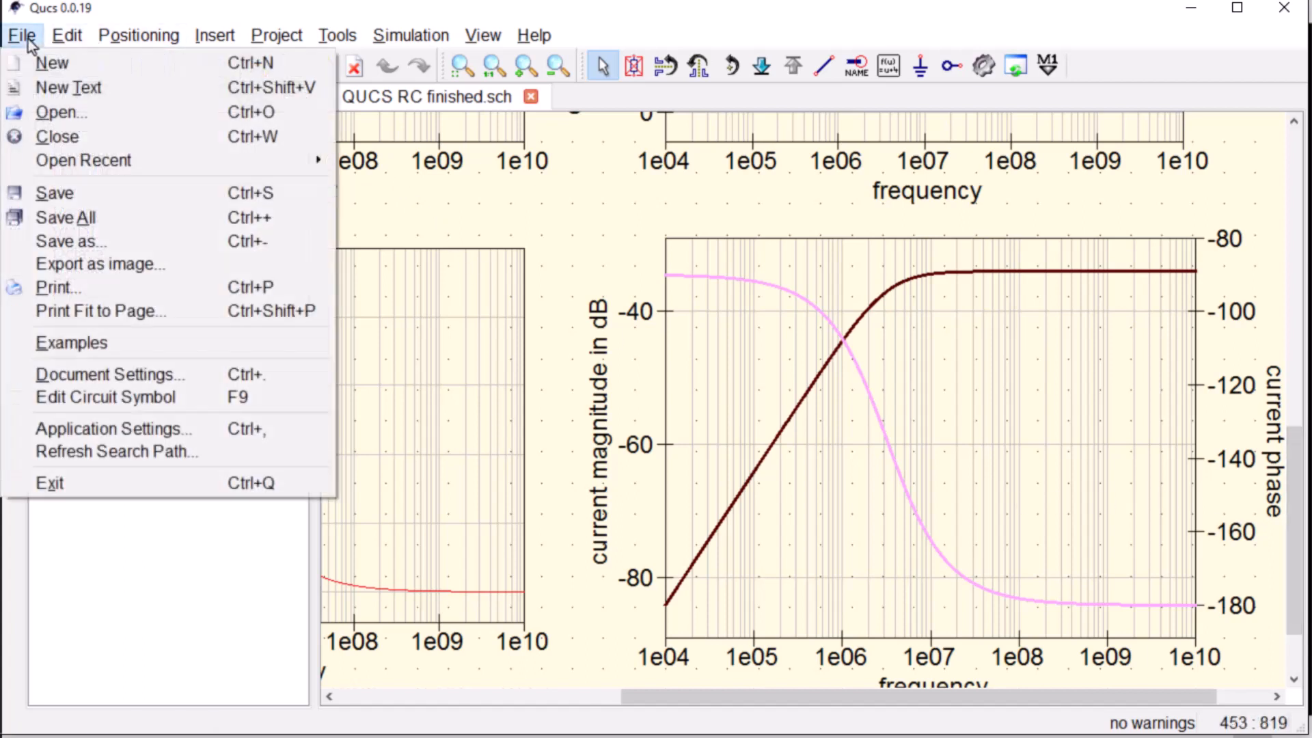
{"action": "left_click", "coordinate": [52, 68]}
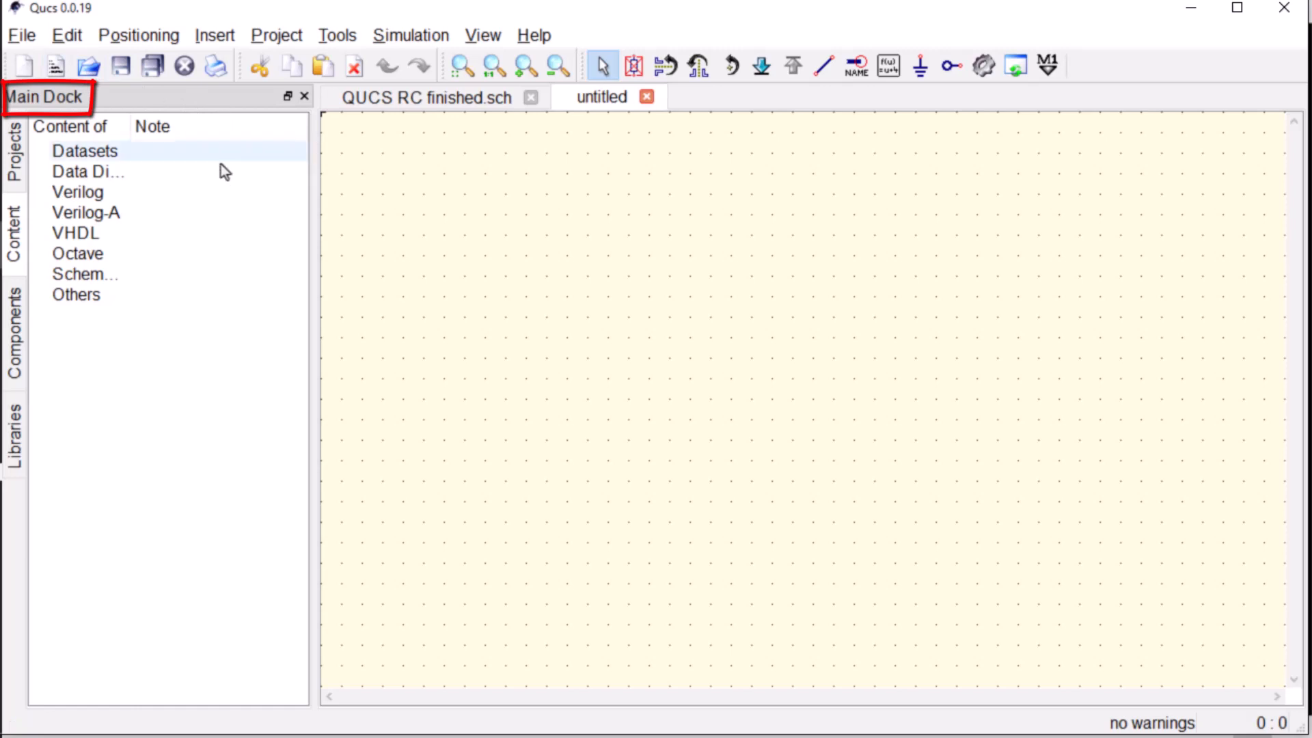
Place an ac voltage source from the sources category in the middle of the empty schematic.
{"action": "left_click", "coordinate": [24, 327]}
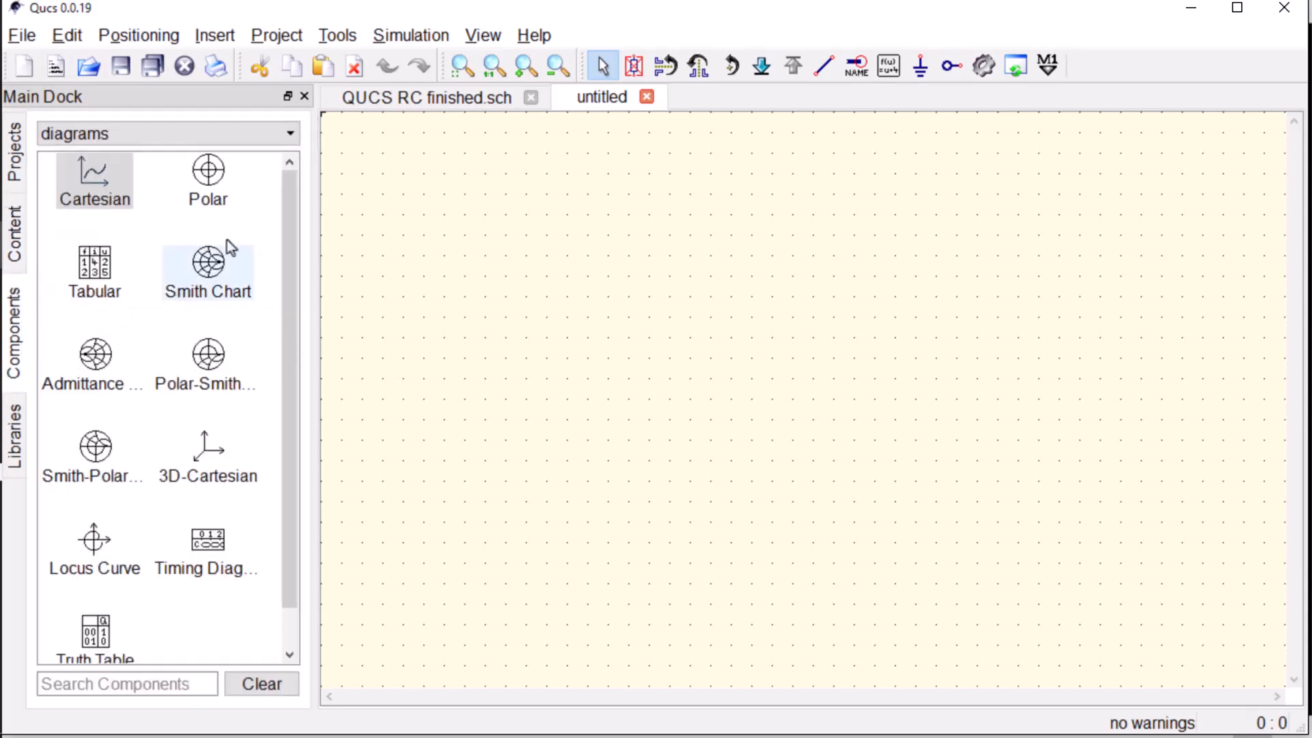
{"action": "left_click", "coordinate": [292, 134]}
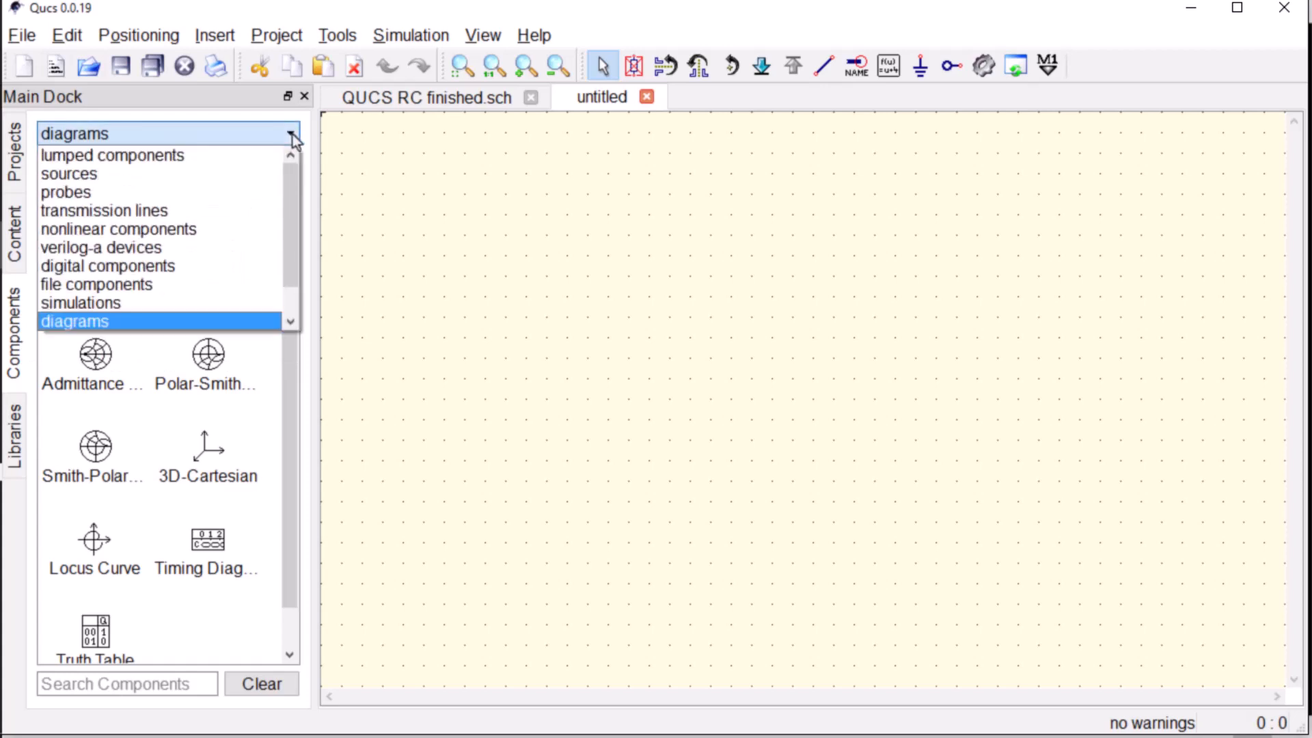
{"action": "left_click", "coordinate": [240, 173]}
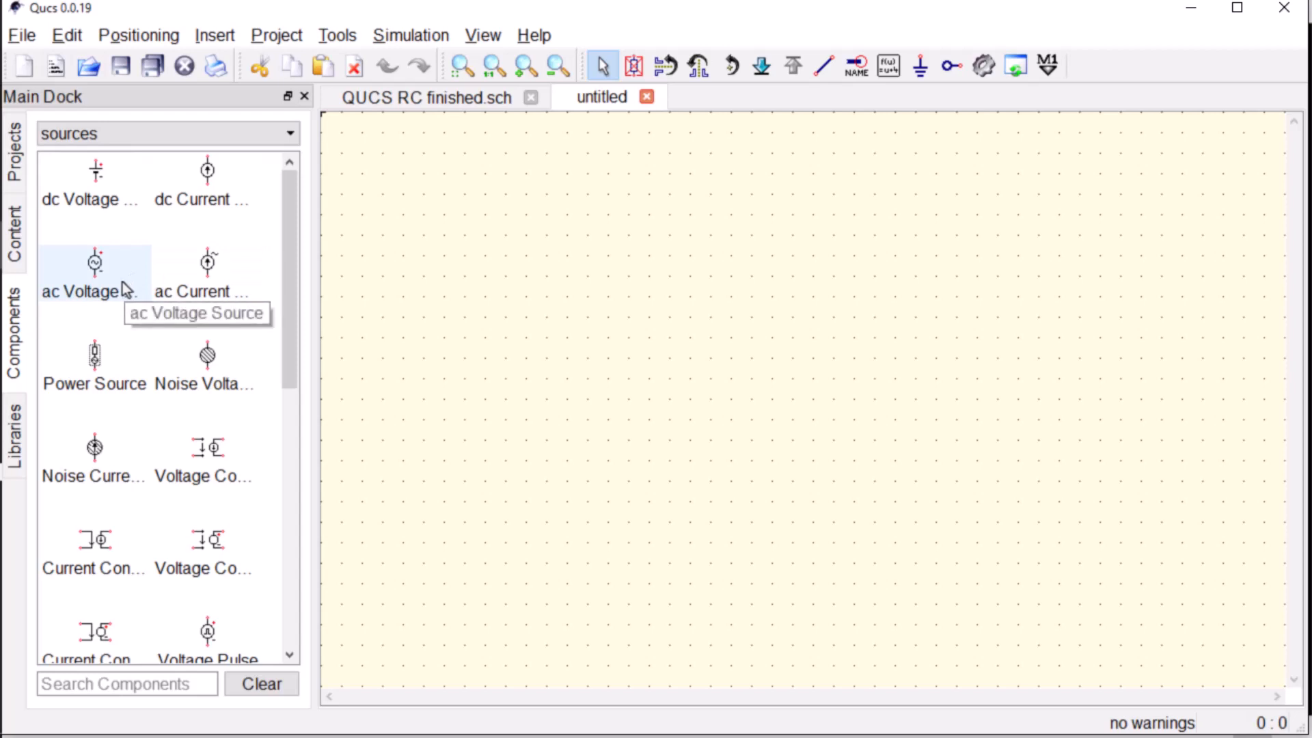
{"action": "left_click_drag", "start_coordinate": [121, 281], "coordinate": [628, 344]}
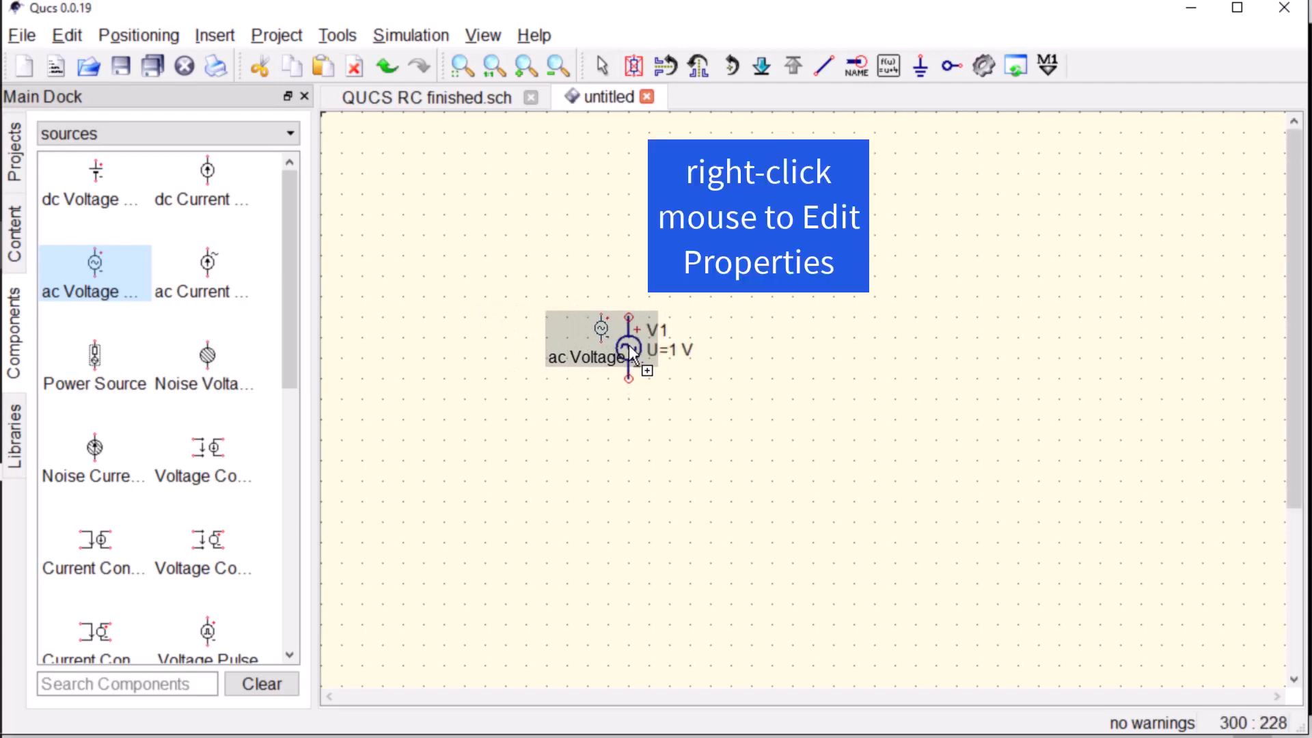
Rename the ac voltage source as Vin in its component properties.
{"action": "right_click", "coordinate": [629, 344]}
{"action": "left_click", "coordinate": [672, 360]}
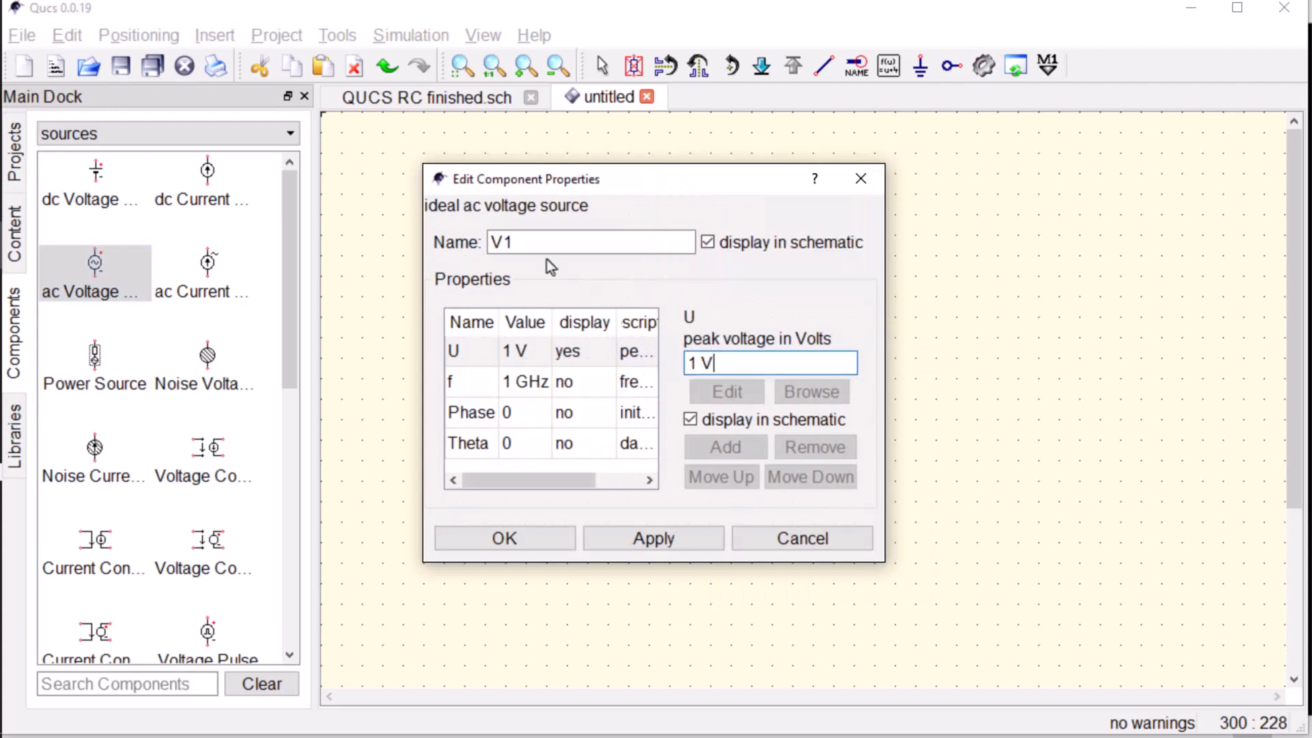
{"action": "left_click", "coordinate": [523, 241]}
{"action": "key", "text": "BackSpace"}
{"action": "type", "text": "in"}
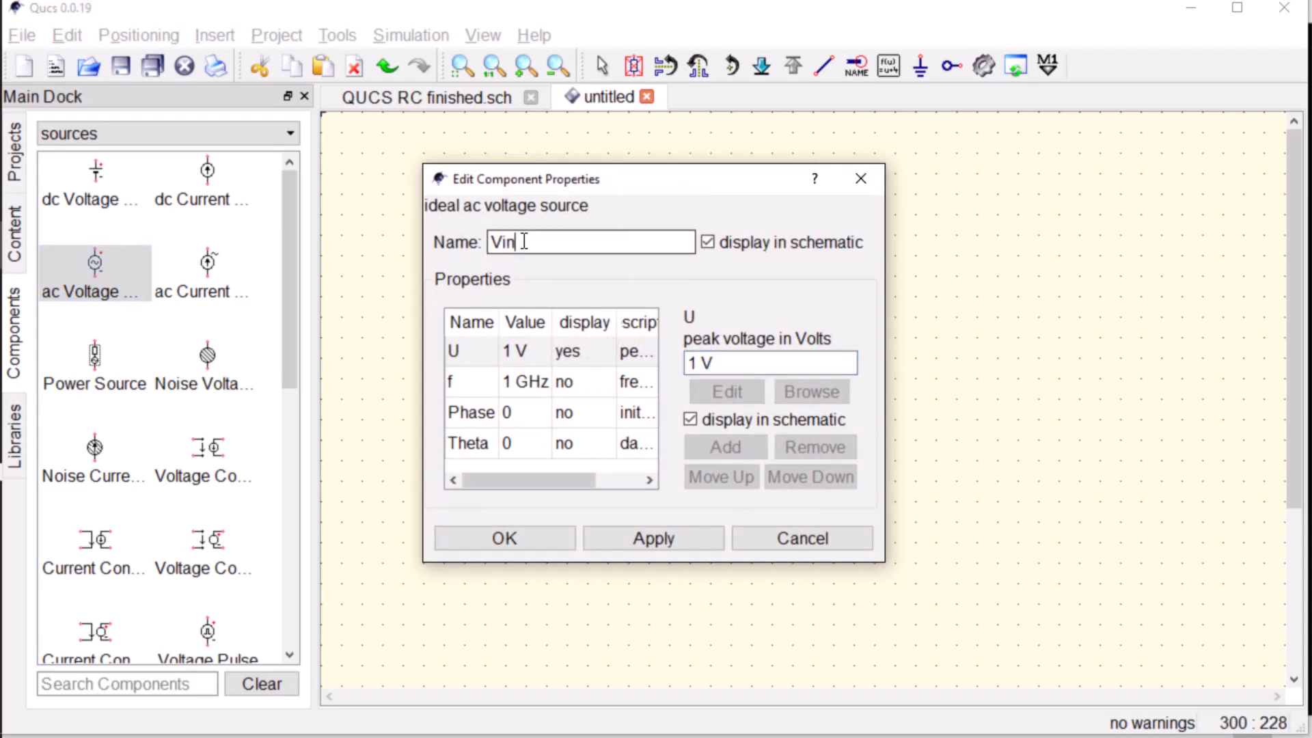
{"action": "left_click", "coordinate": [543, 544]}
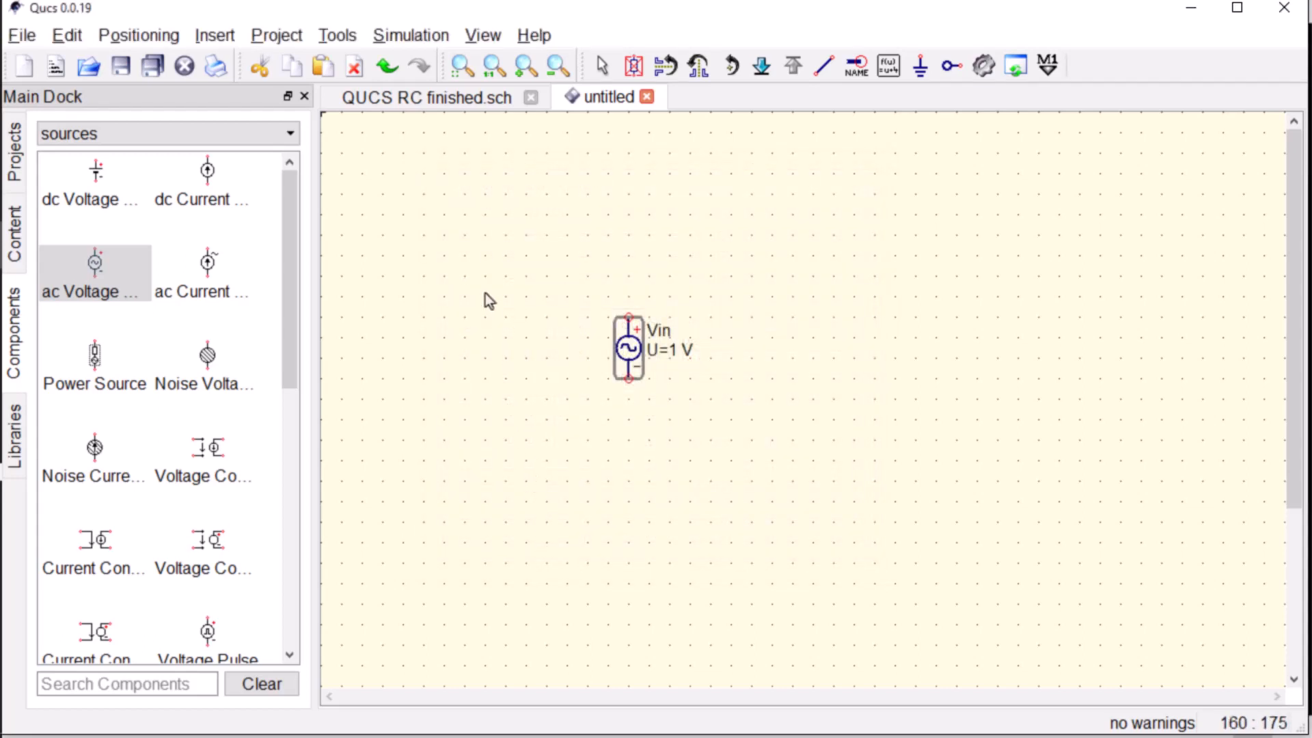
Place one Resistor US from the lumped components horizontally, above and to the right of the Vin source.
{"action": "left_click", "coordinate": [291, 134]}
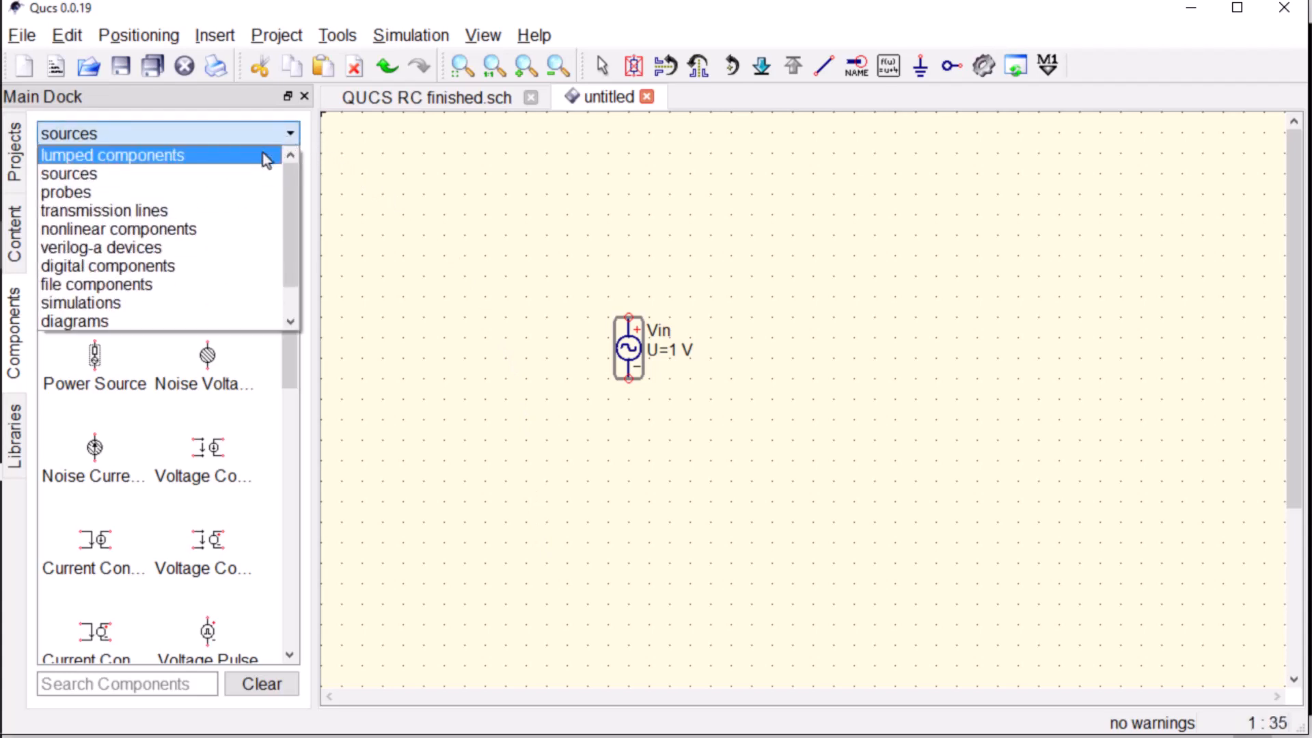
{"action": "left_click", "coordinate": [266, 155]}
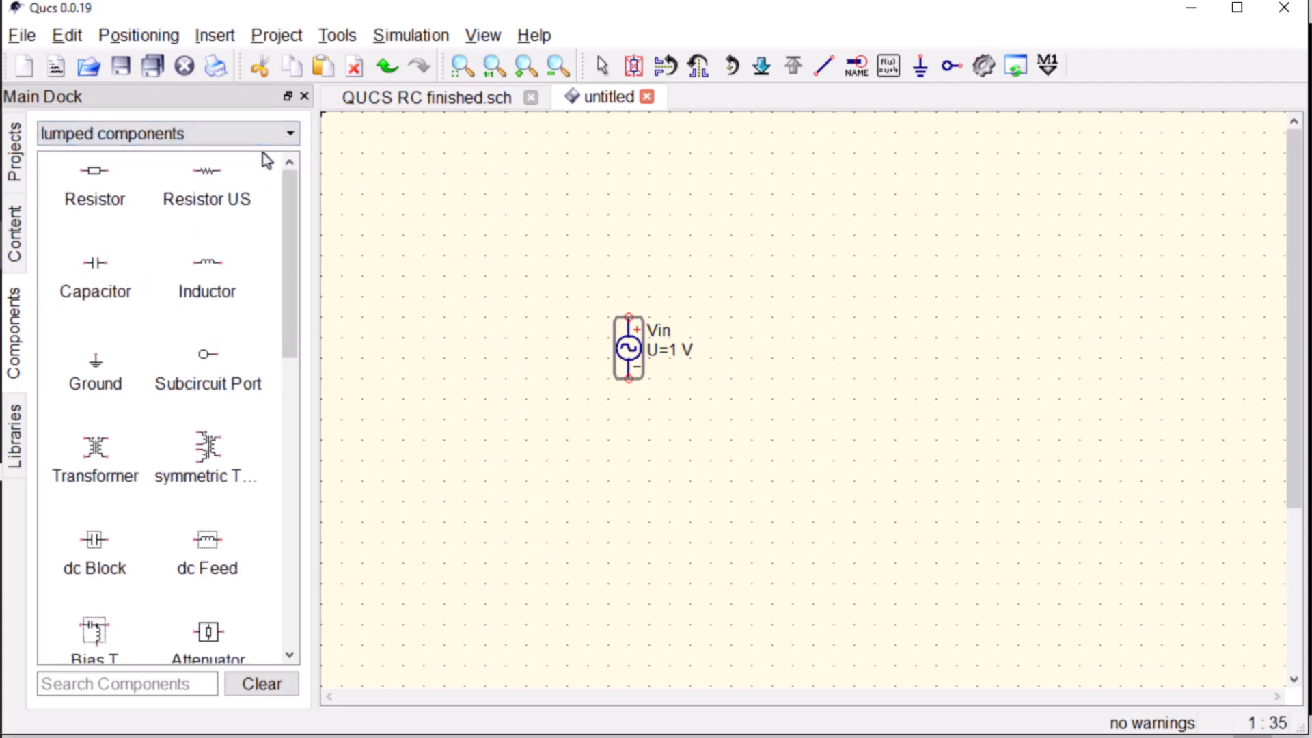
{"action": "left_click", "coordinate": [212, 196]}
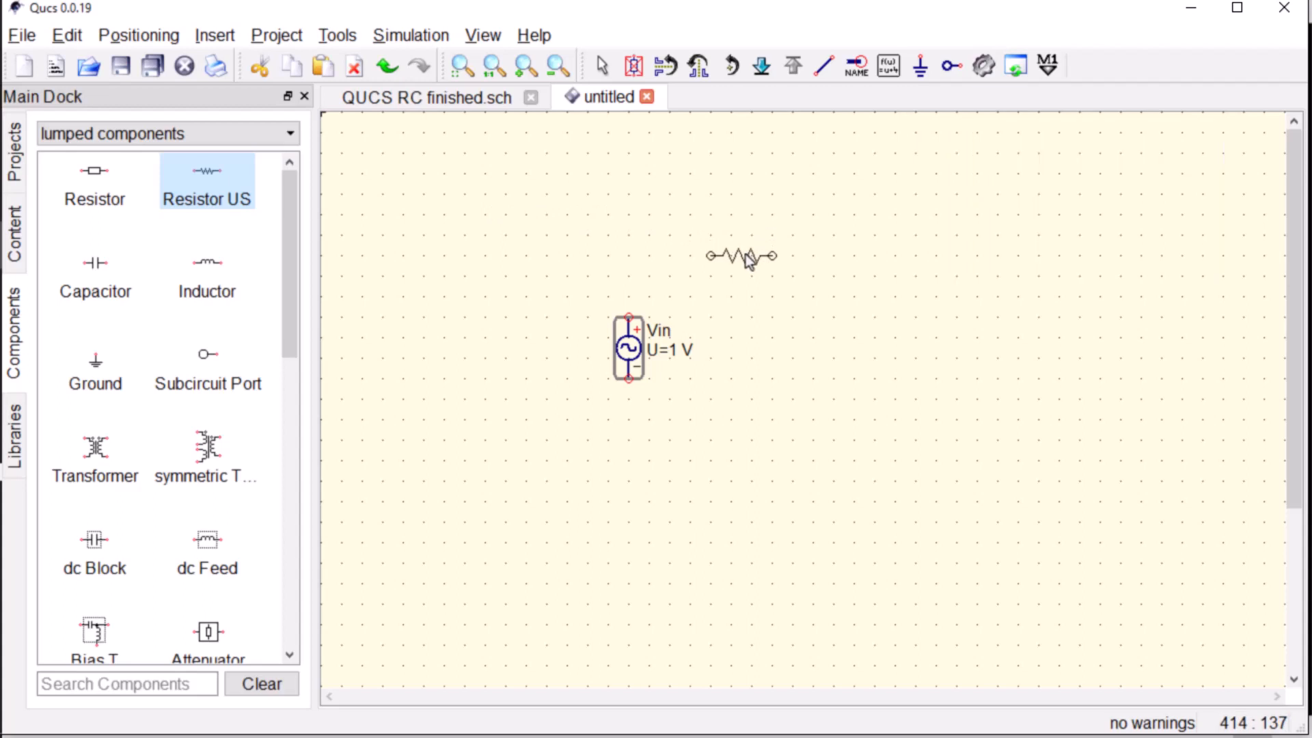
{"action": "left_click", "coordinate": [750, 260]}
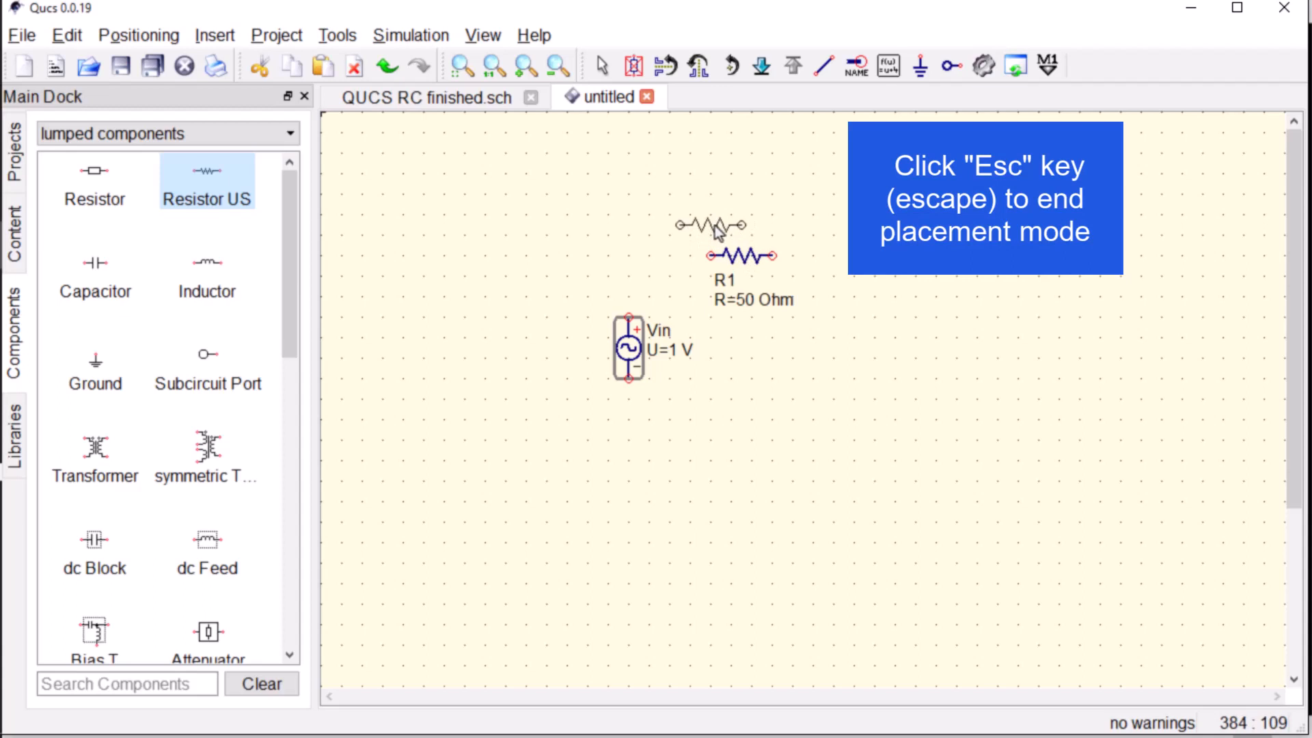
{"action": "key", "text": "Escape"}
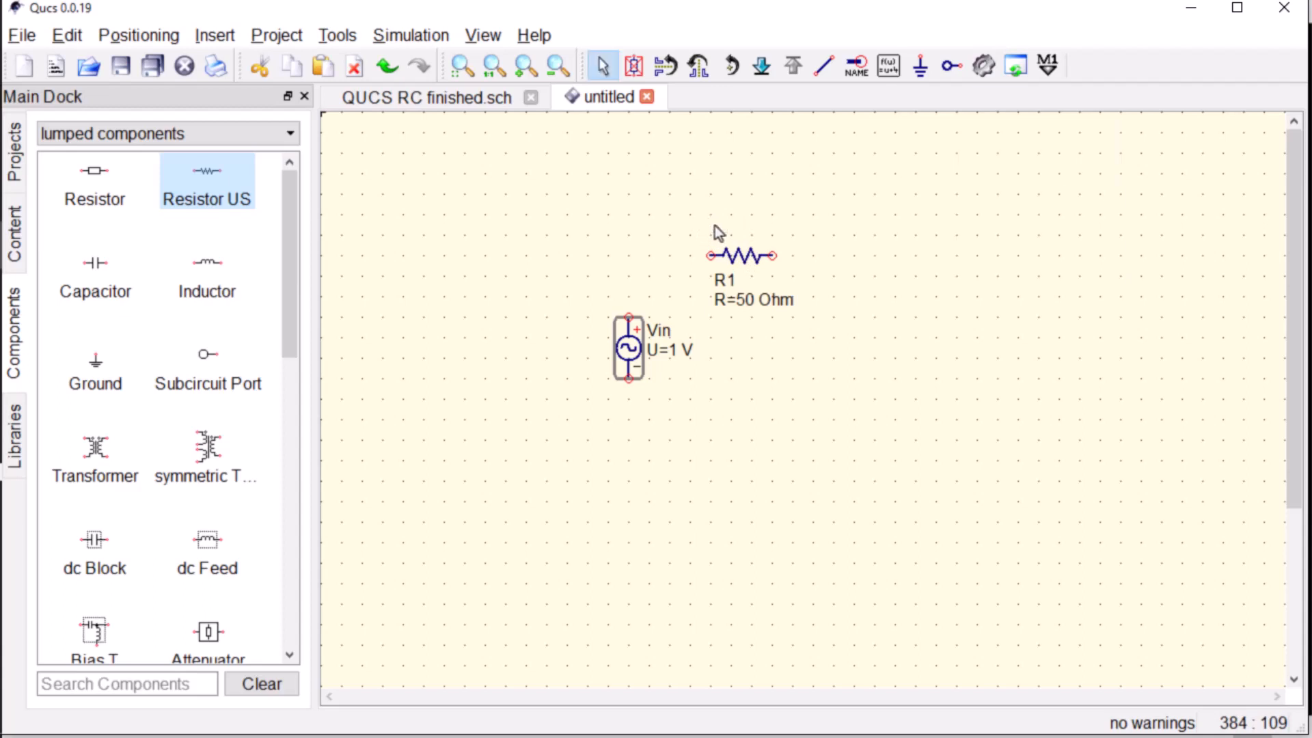
Place one capacitor, rotated to vertical, below and to the right of resistor R1.
{"action": "left_click", "coordinate": [95, 275]}
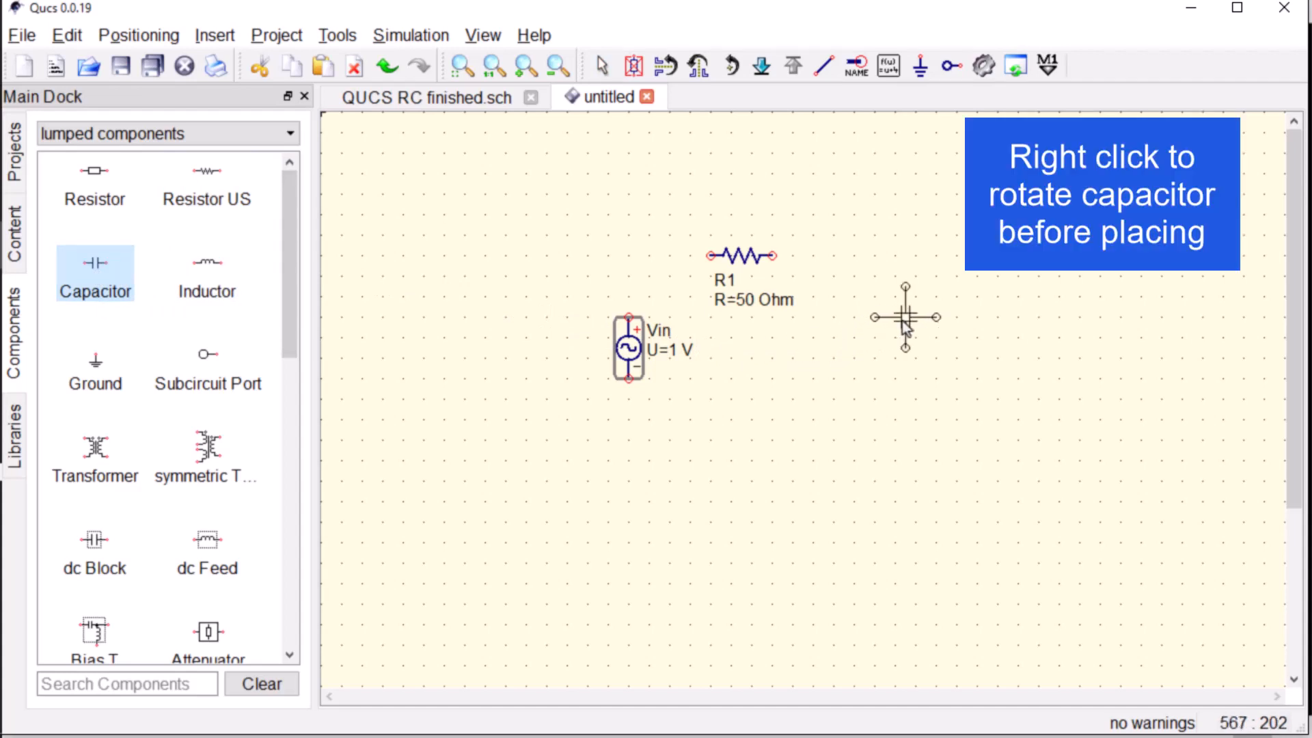
{"action": "right_click", "coordinate": [903, 321]}
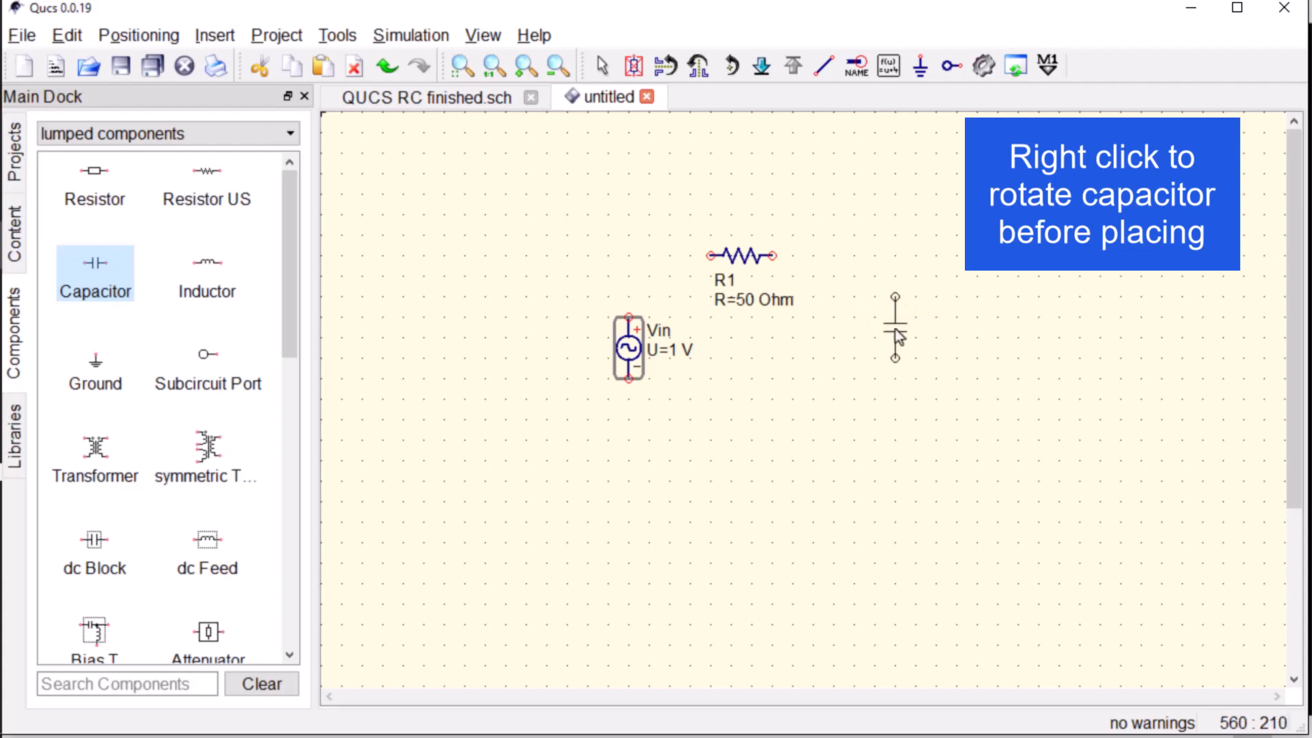
{"action": "left_click", "coordinate": [899, 336]}
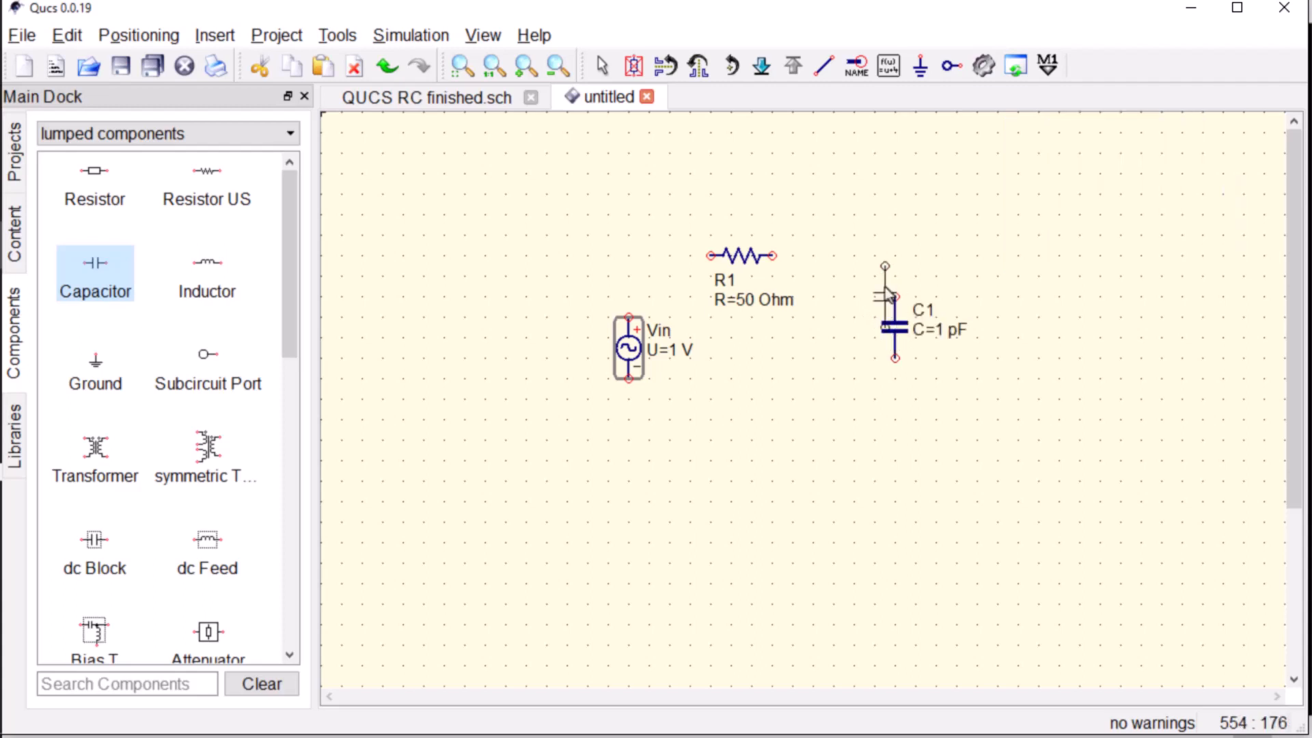
{"action": "key", "text": "Escape"}
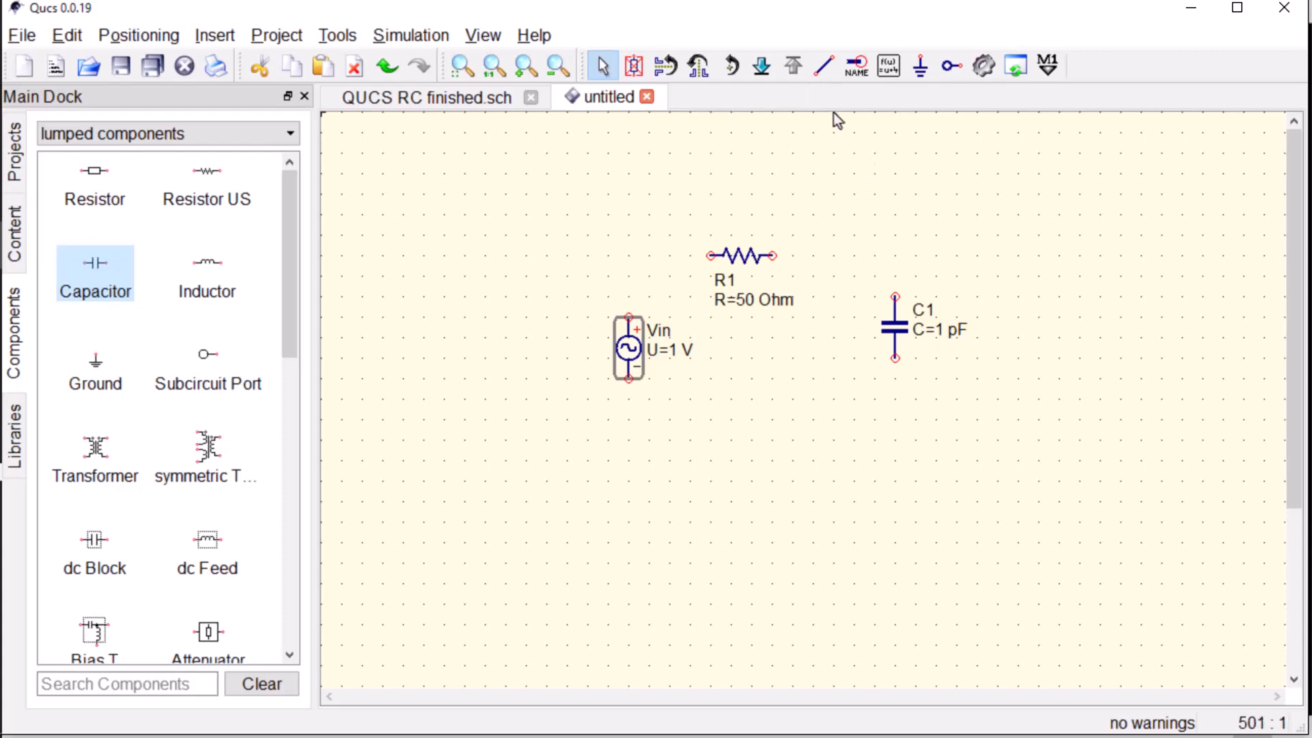
Wire the positive terminal of Vin to the near end of R1, and the other end of R1 to the upper terminal of C1.
{"action": "left_click", "coordinate": [832, 76]}
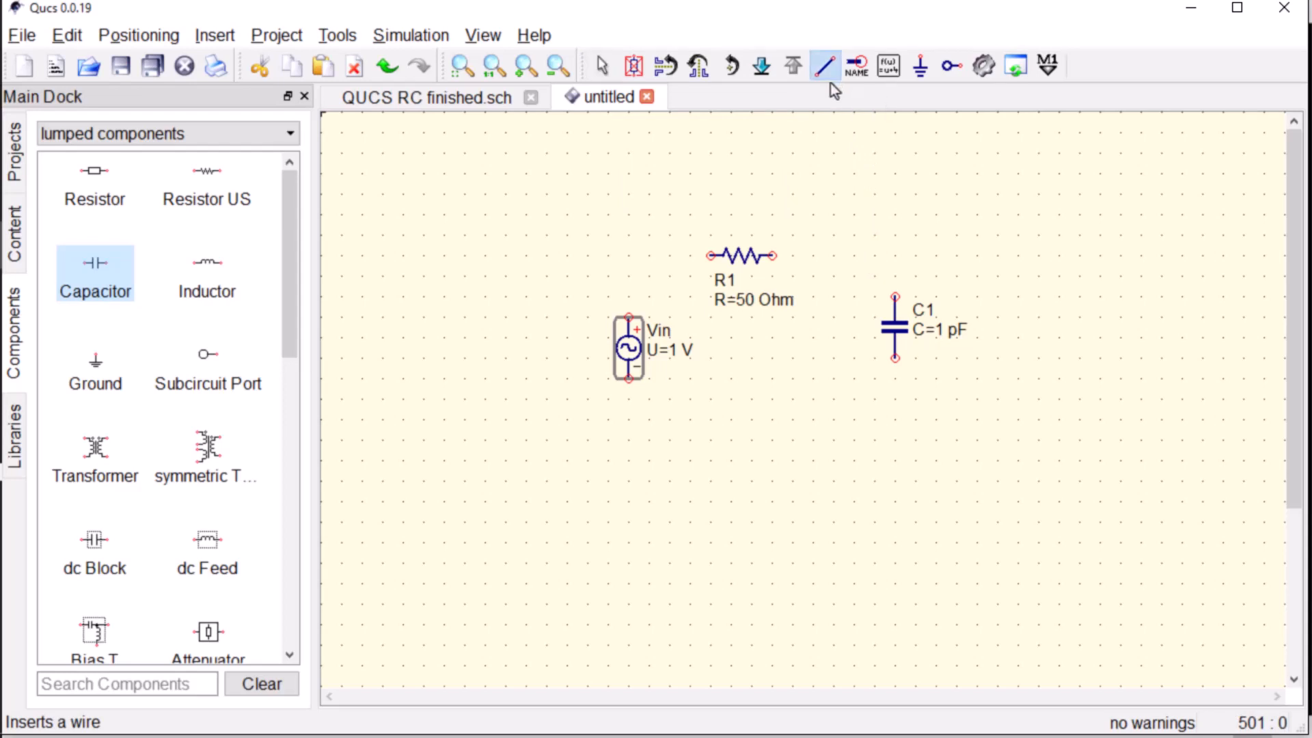
{"action": "left_click", "coordinate": [628, 316]}
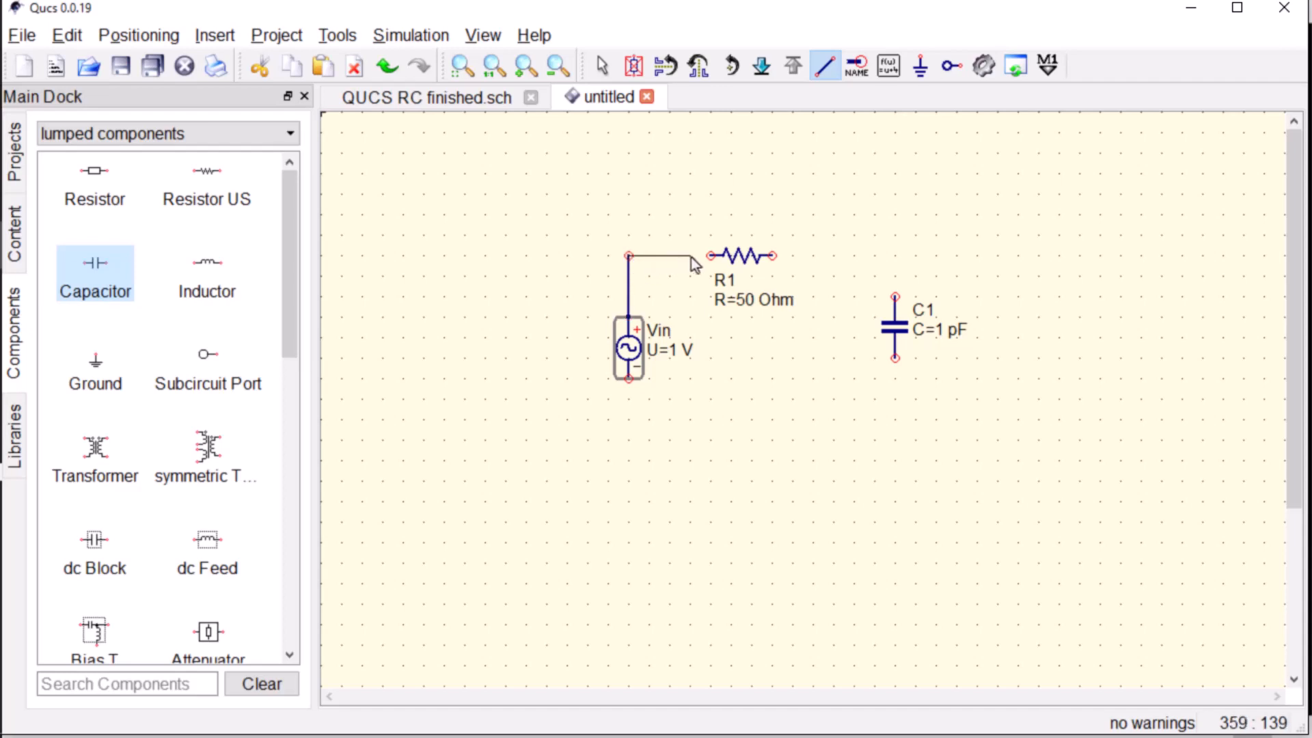
{"action": "left_click", "coordinate": [710, 258]}
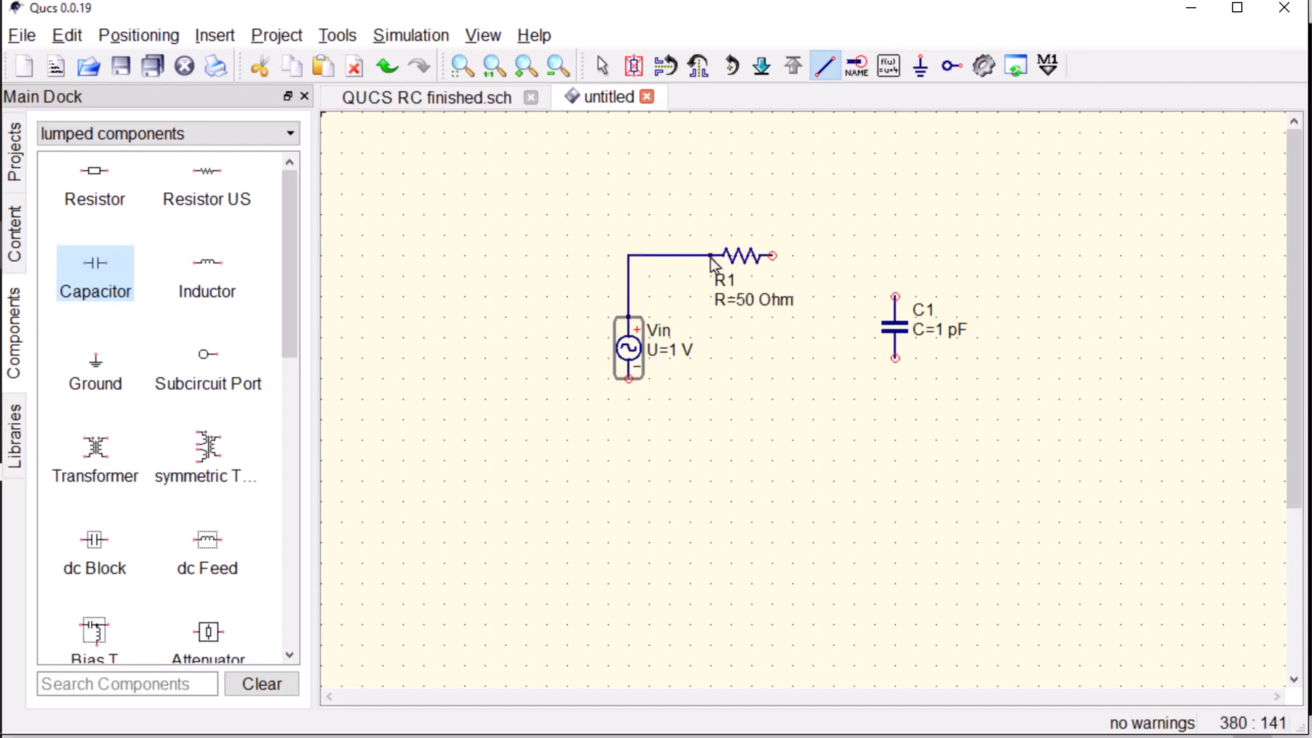
{"action": "left_click", "coordinate": [773, 256]}
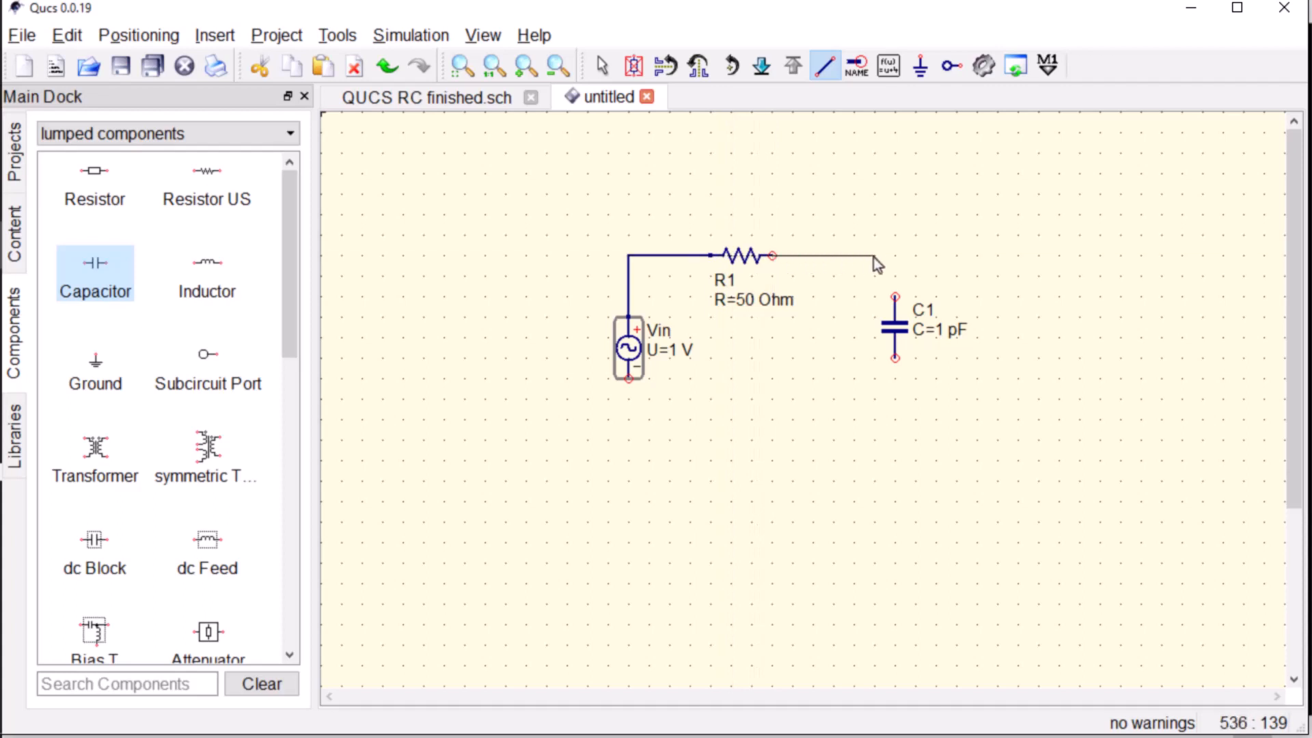
{"action": "left_click", "coordinate": [895, 256]}
{"action": "left_click", "coordinate": [895, 297]}
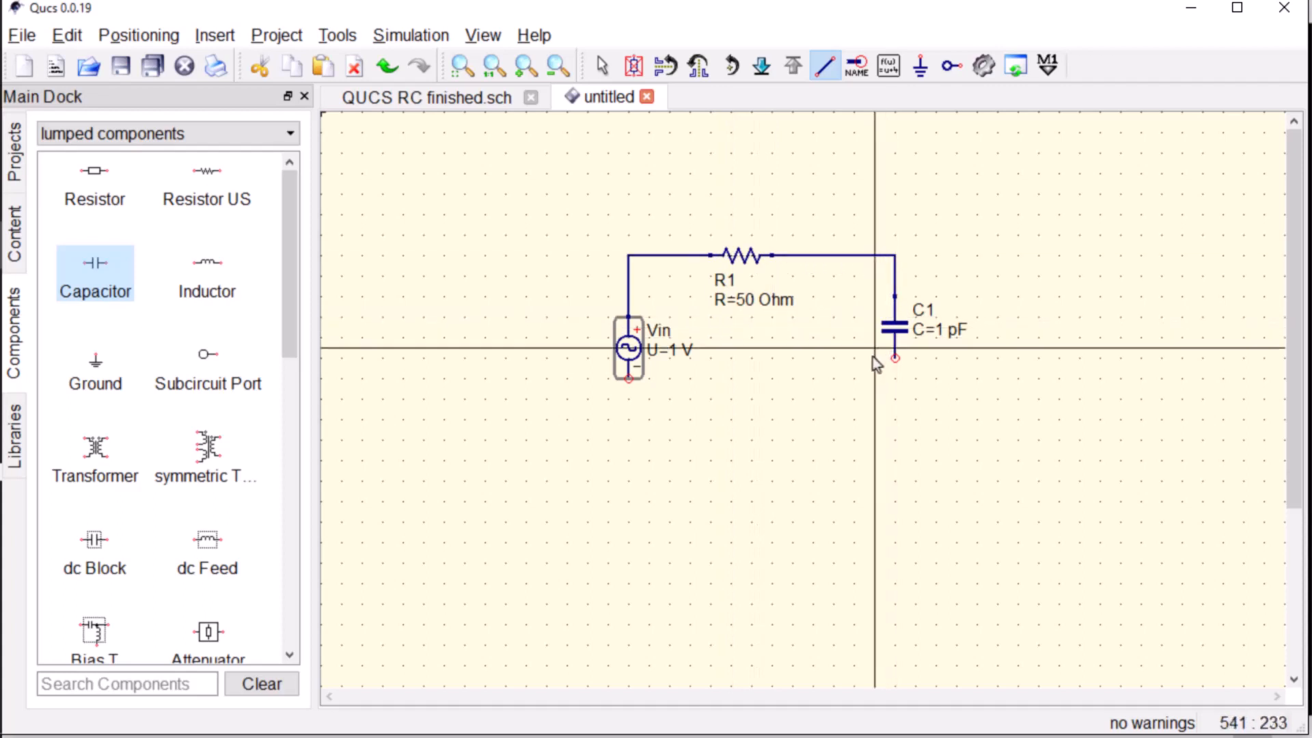
Wire the lower terminal of C1 back beneath the circuit to the negative terminal of Vin, closing the loop.
{"action": "left_click", "coordinate": [895, 358]}
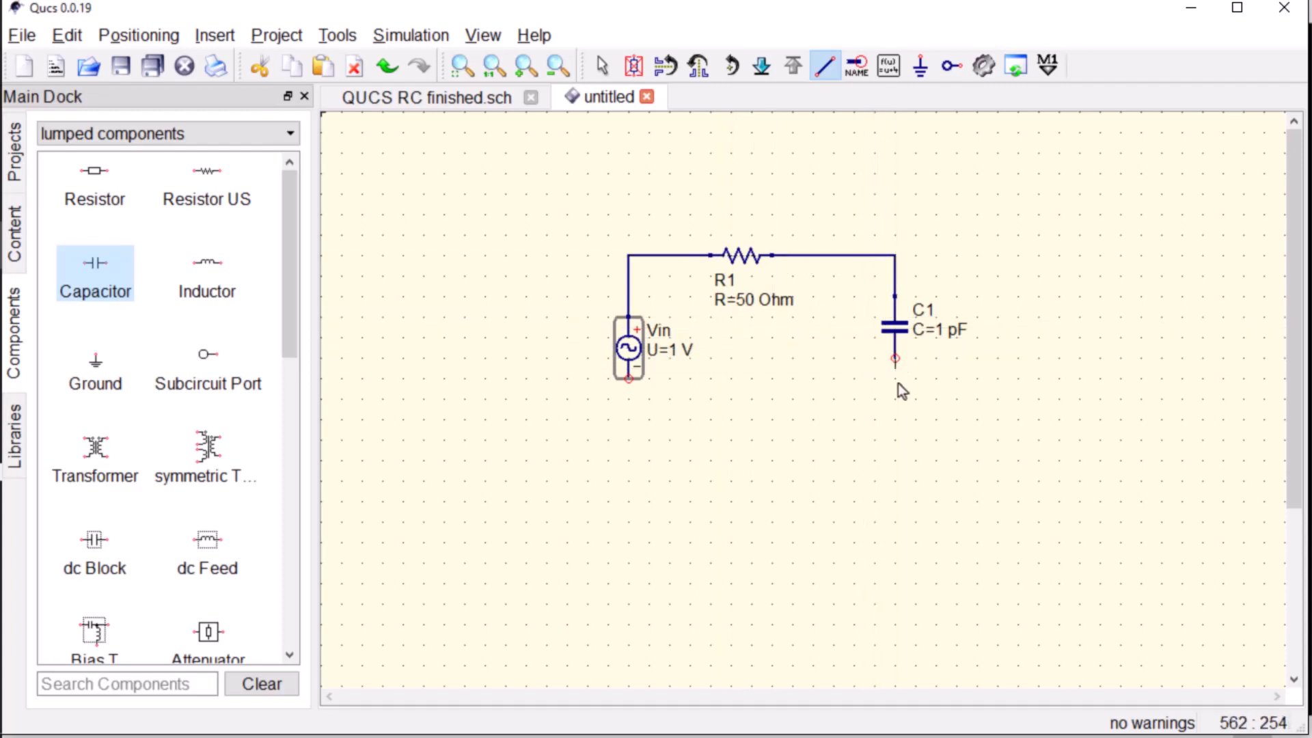
{"action": "left_click", "coordinate": [895, 399]}
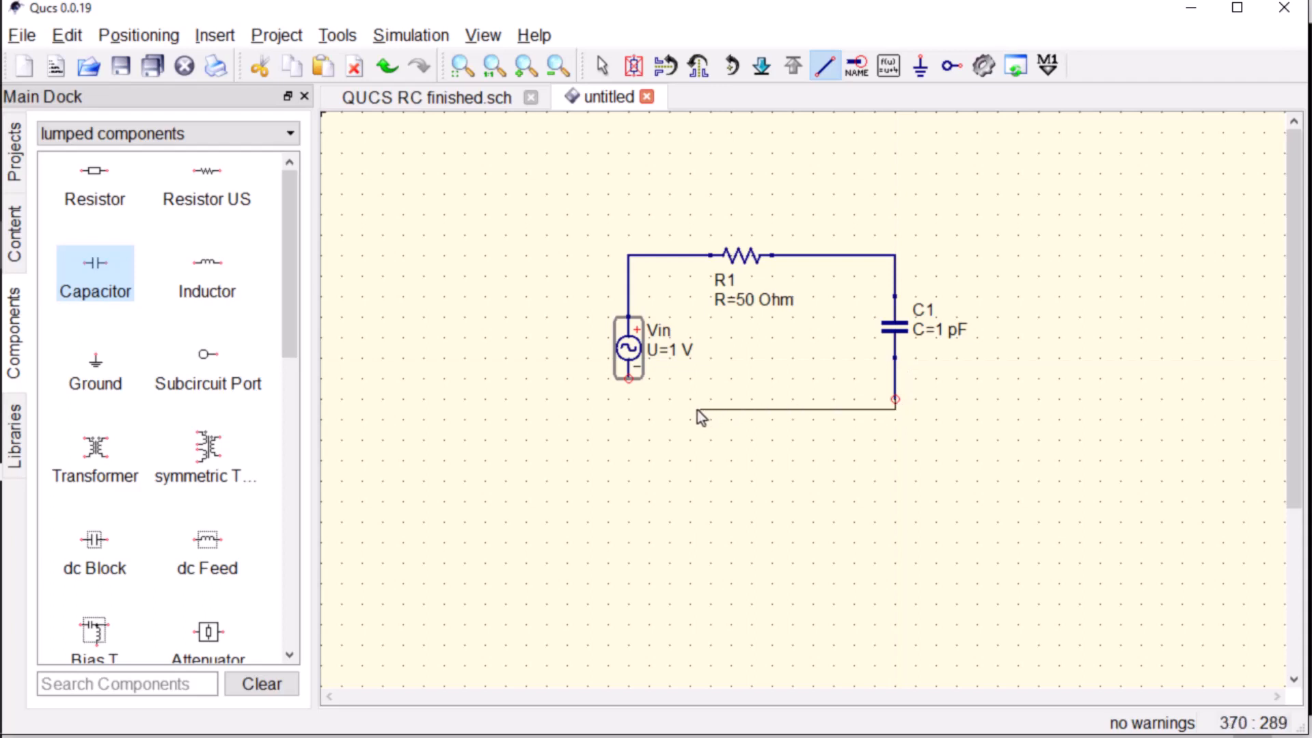
{"action": "left_click", "coordinate": [630, 412]}
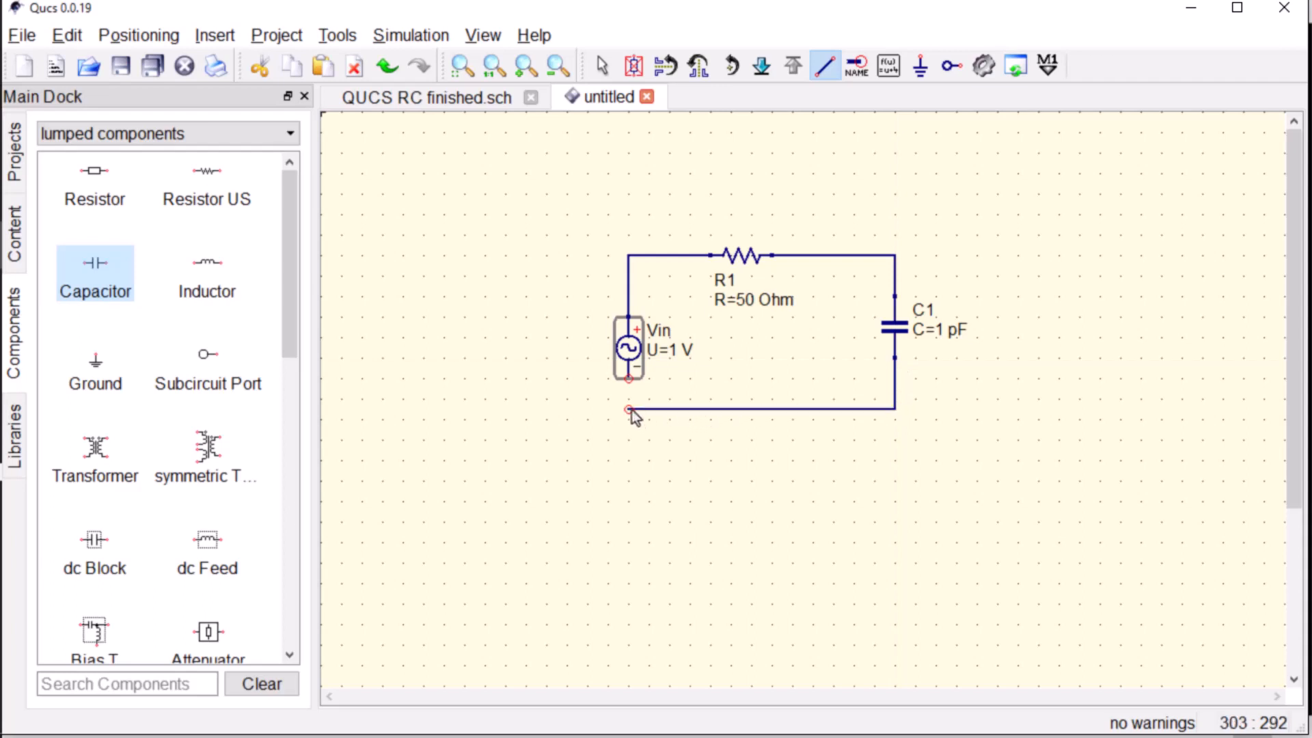
{"action": "left_click", "coordinate": [629, 380]}
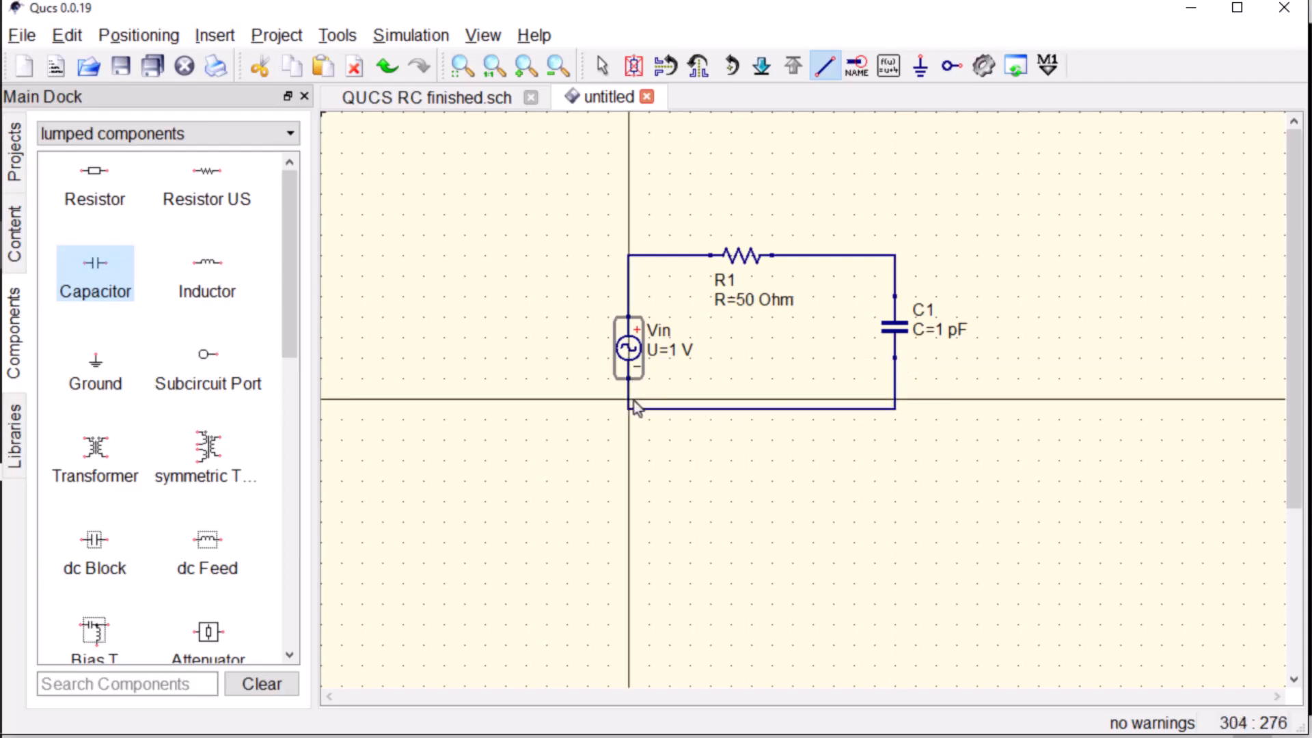
Draw a short wire stub straight down from the loop's corner below Vin, and end wiring mode.
{"action": "left_click", "coordinate": [629, 410]}
{"action": "left_click", "coordinate": [629, 440]}
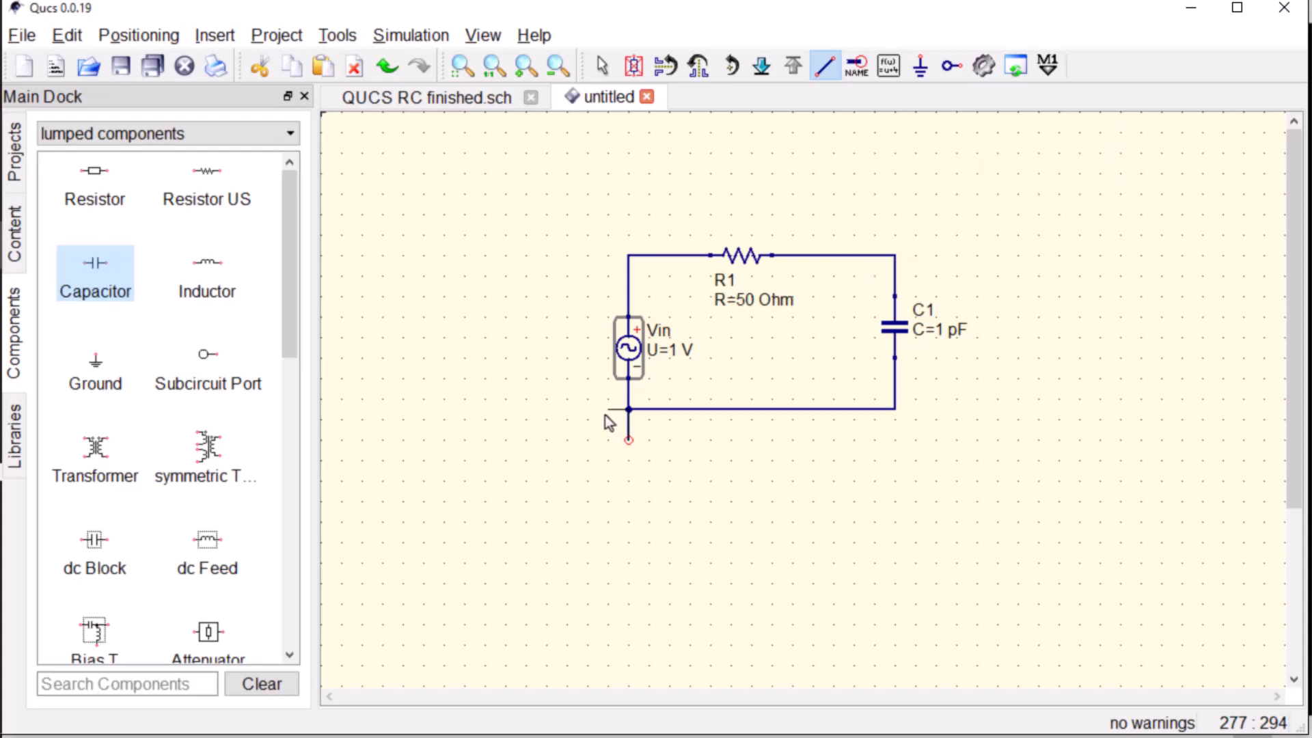
{"action": "key", "text": "Escape"}
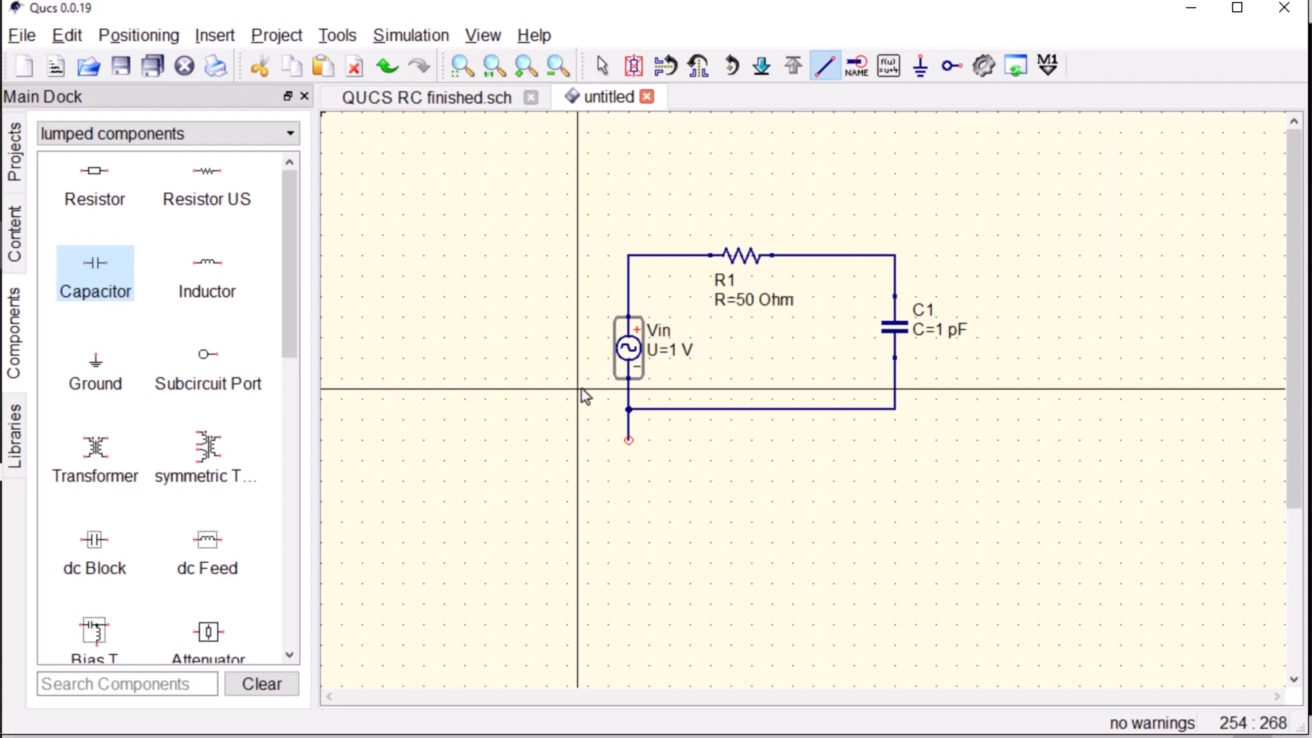
{"action": "key", "text": "Escape"}
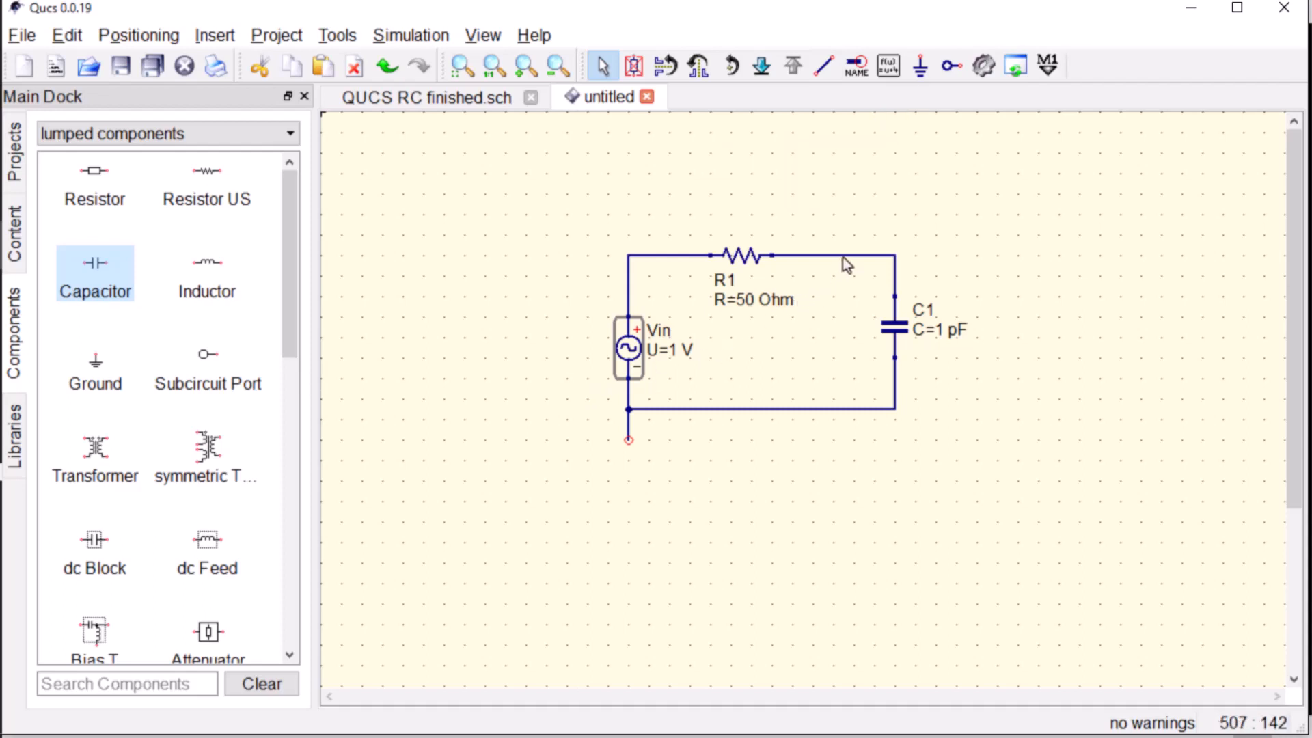
Place a ground symbol on the open end of the wire stub below Vin.
{"action": "left_click", "coordinate": [920, 66]}
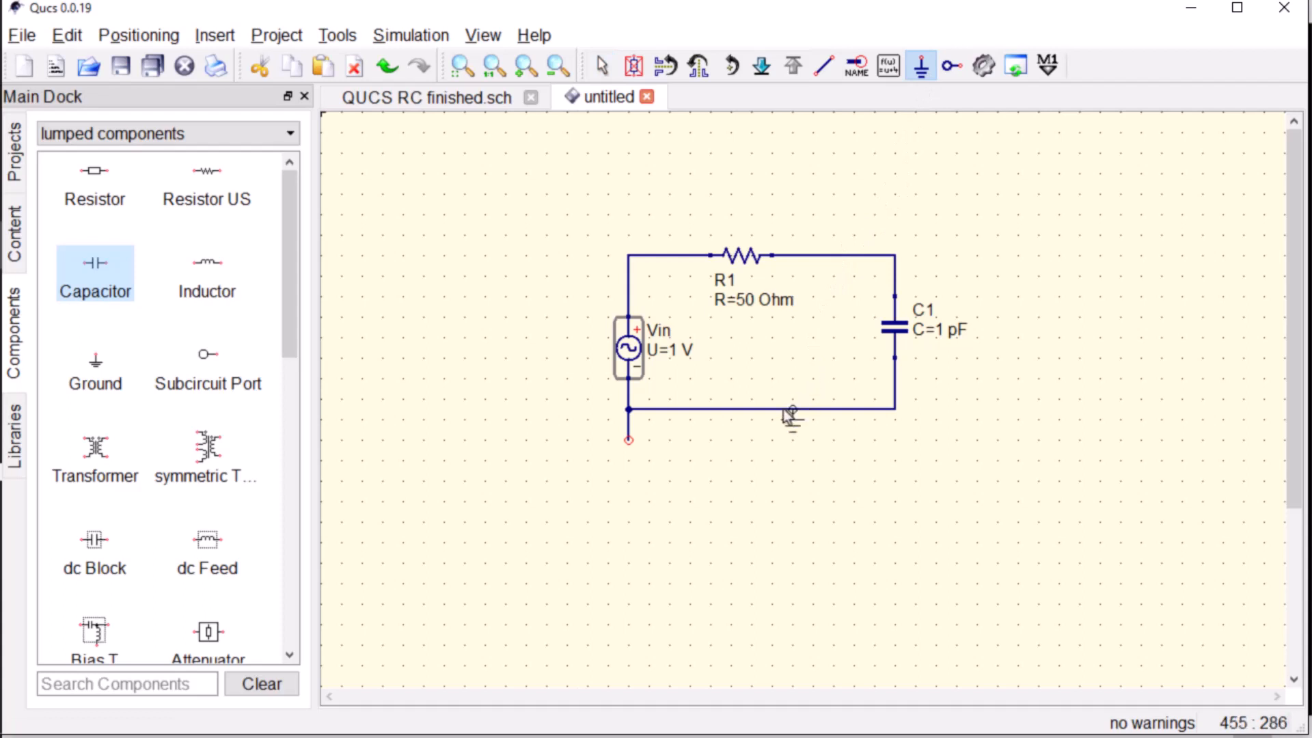
{"action": "left_click", "coordinate": [633, 441]}
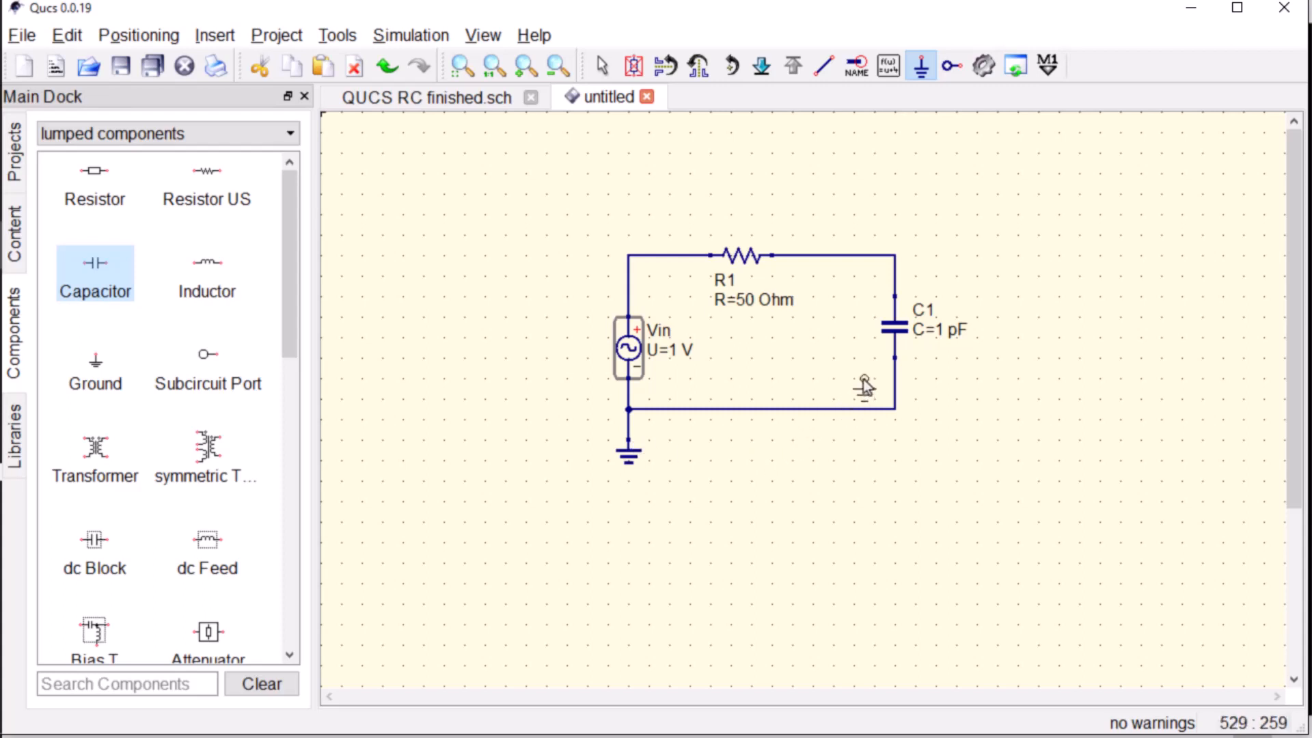
{"action": "key", "text": "Escape"}
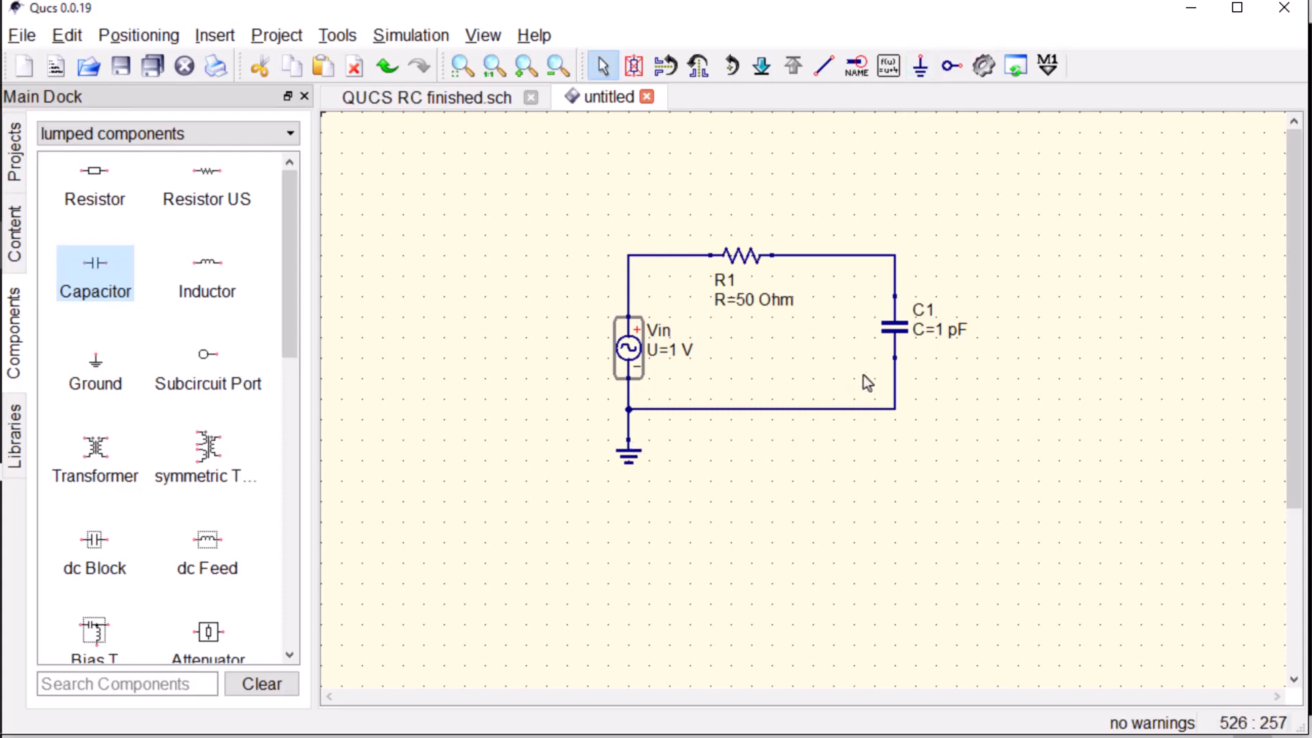
Set the capacitance of C1 to 1 nF.
{"action": "right_click", "coordinate": [917, 330]}
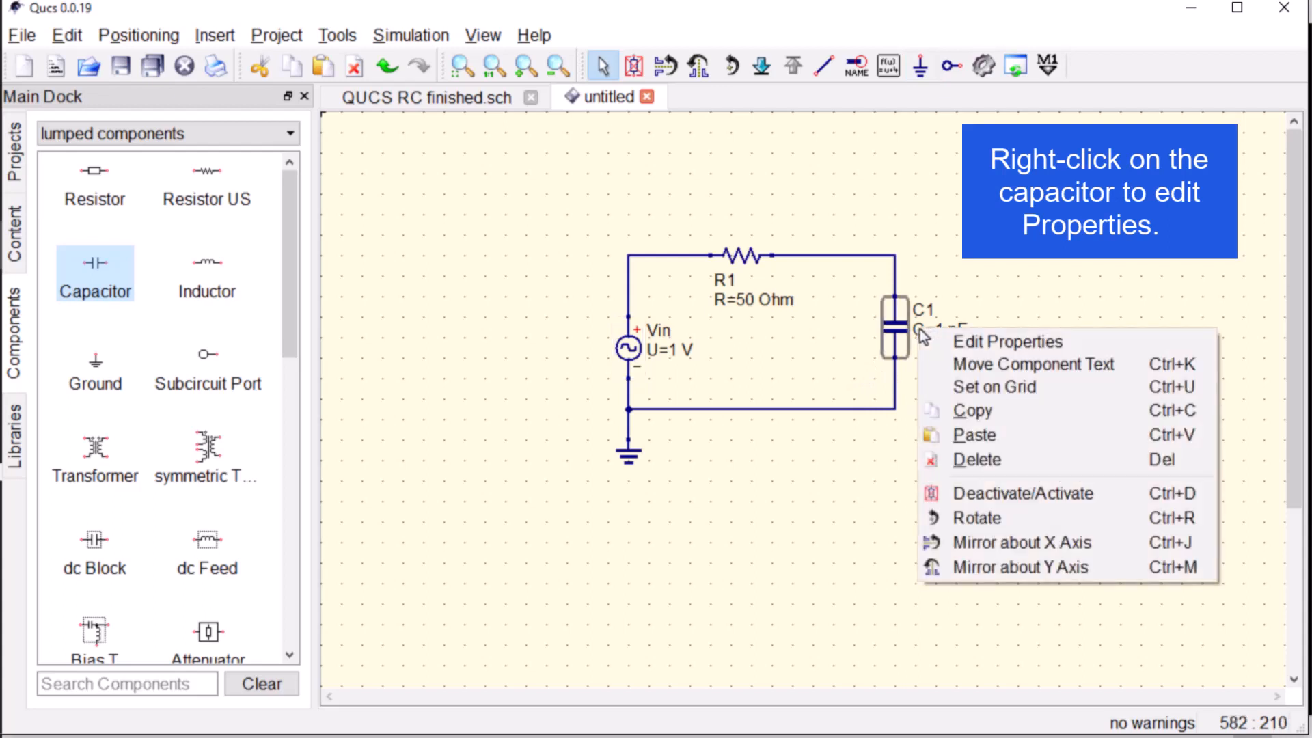
{"action": "left_click", "coordinate": [963, 343]}
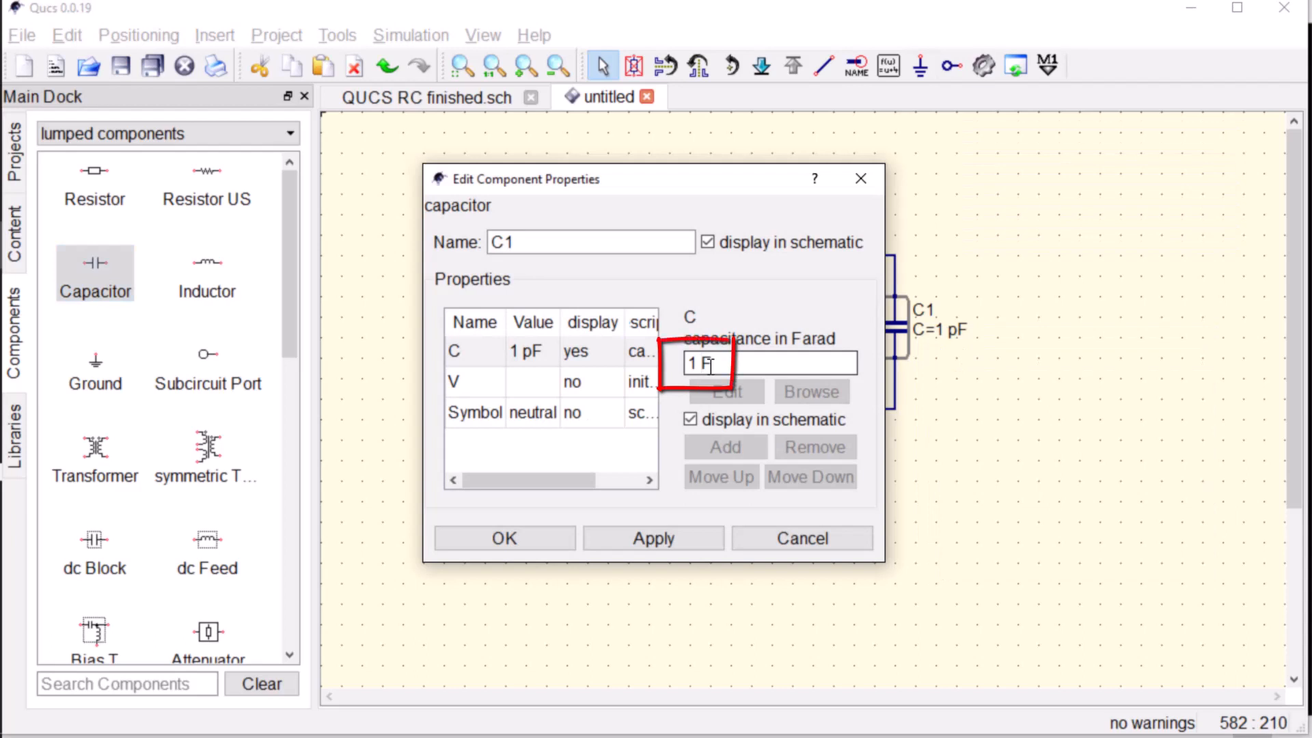
{"action": "type", "text": "n"}
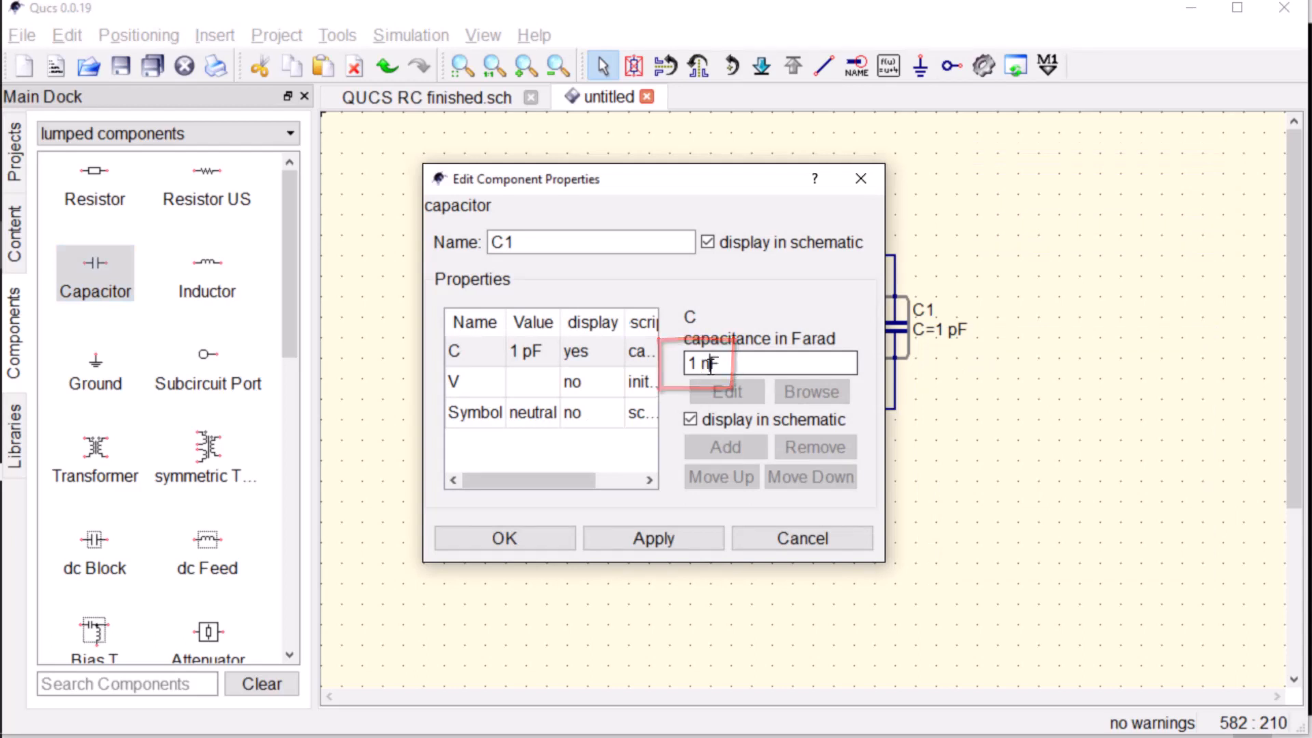
{"action": "left_click", "coordinate": [560, 540]}
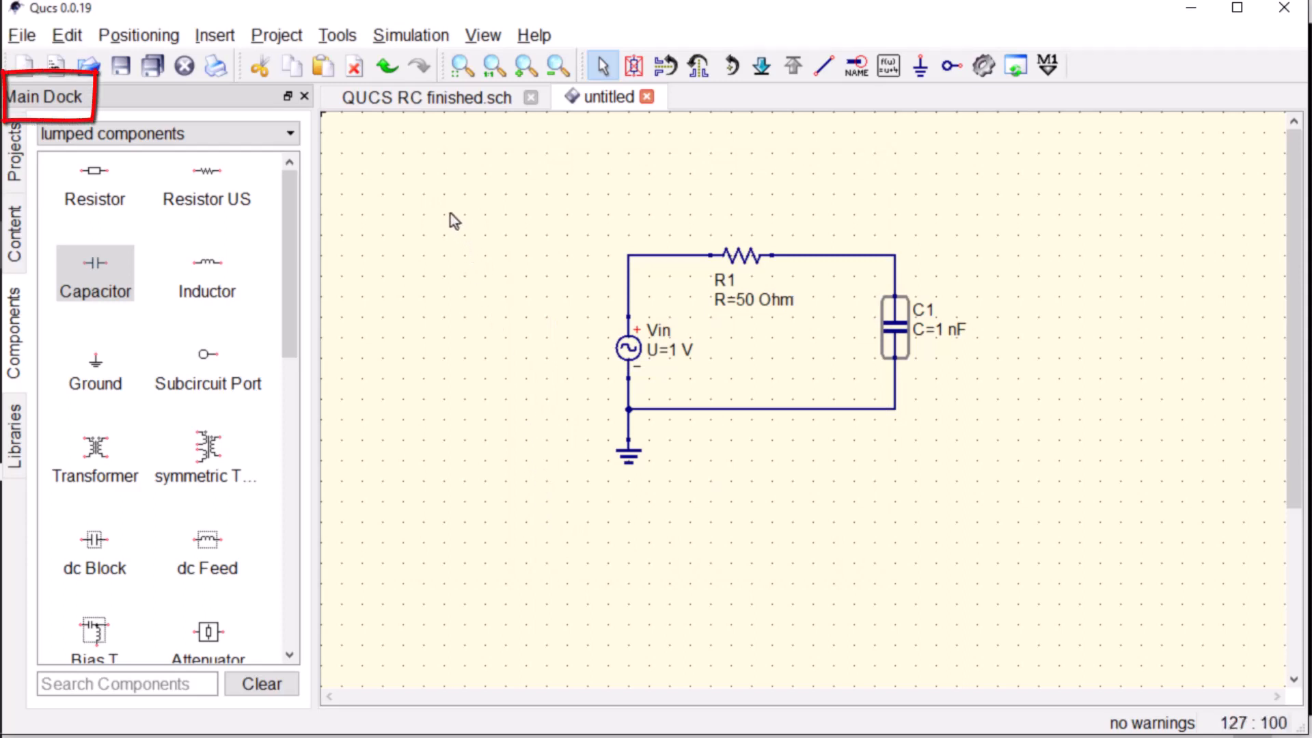
Close the Main Dock and bring it back into view.
{"action": "left_click", "coordinate": [305, 97]}
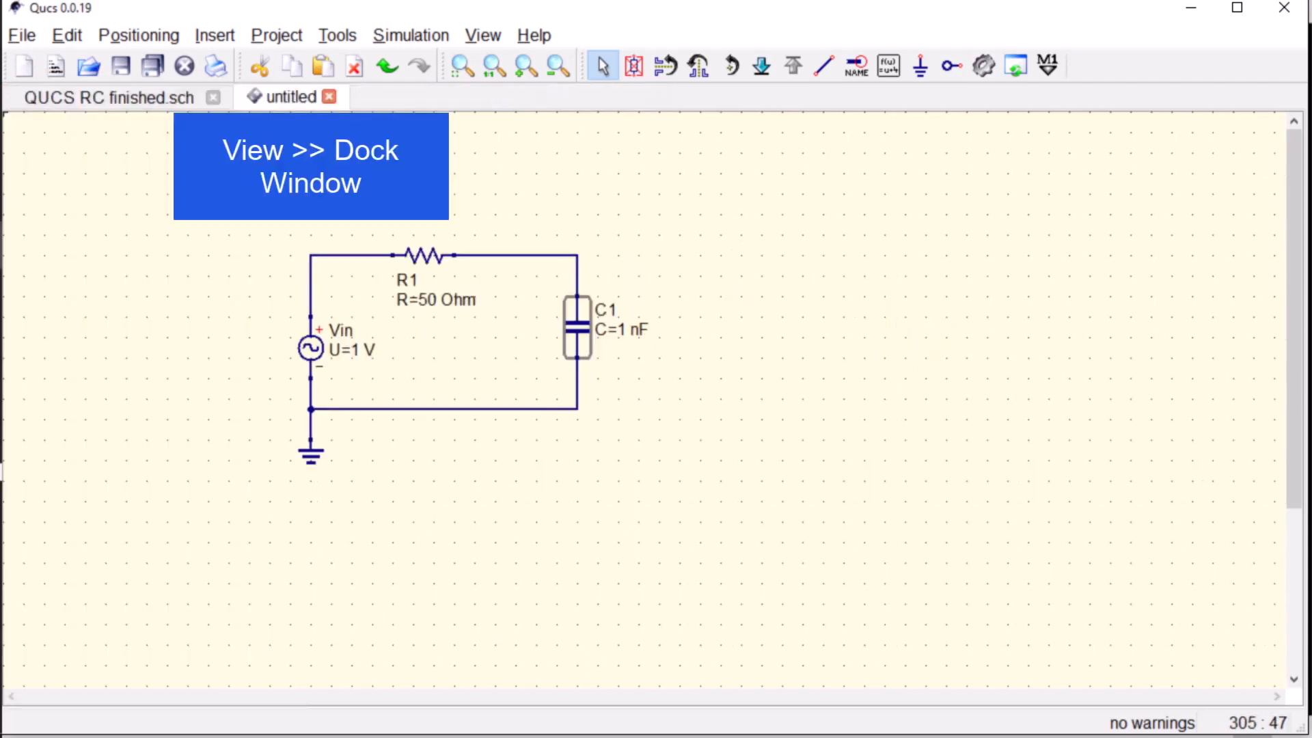
{"action": "left_click", "coordinate": [495, 37]}
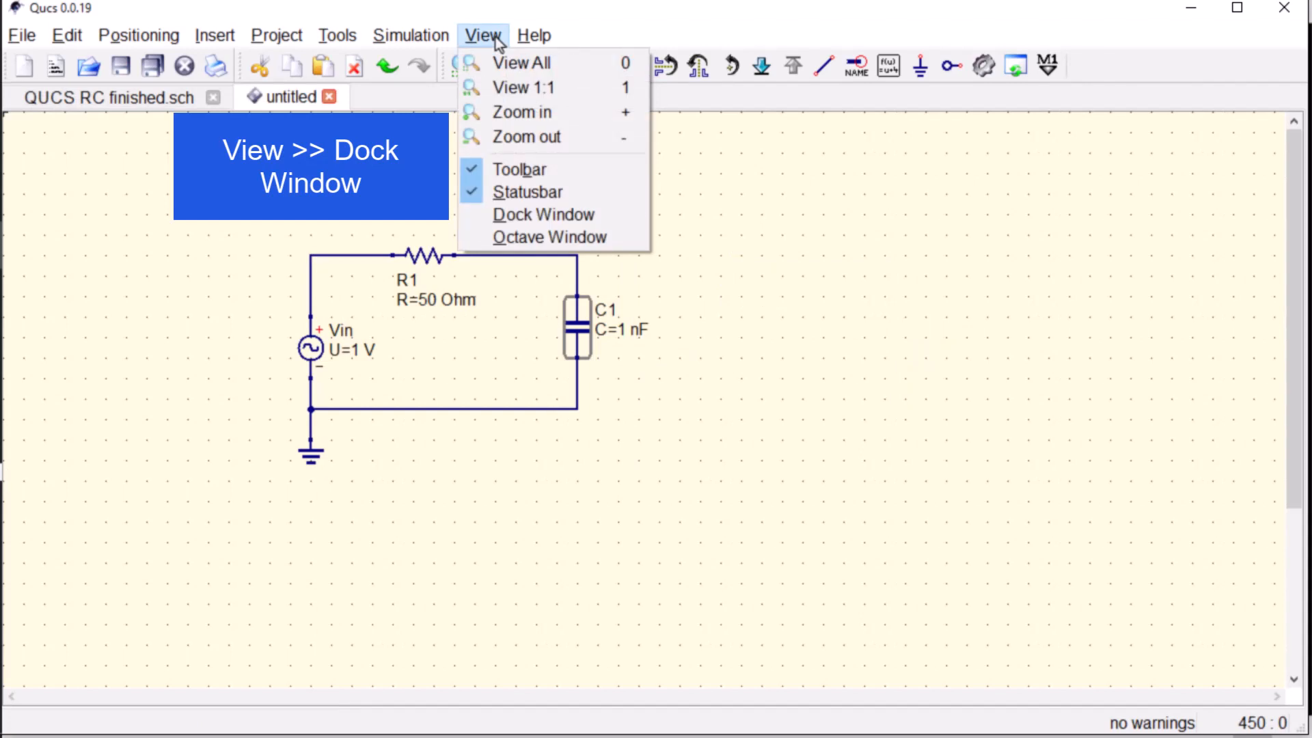
{"action": "left_click", "coordinate": [617, 216]}
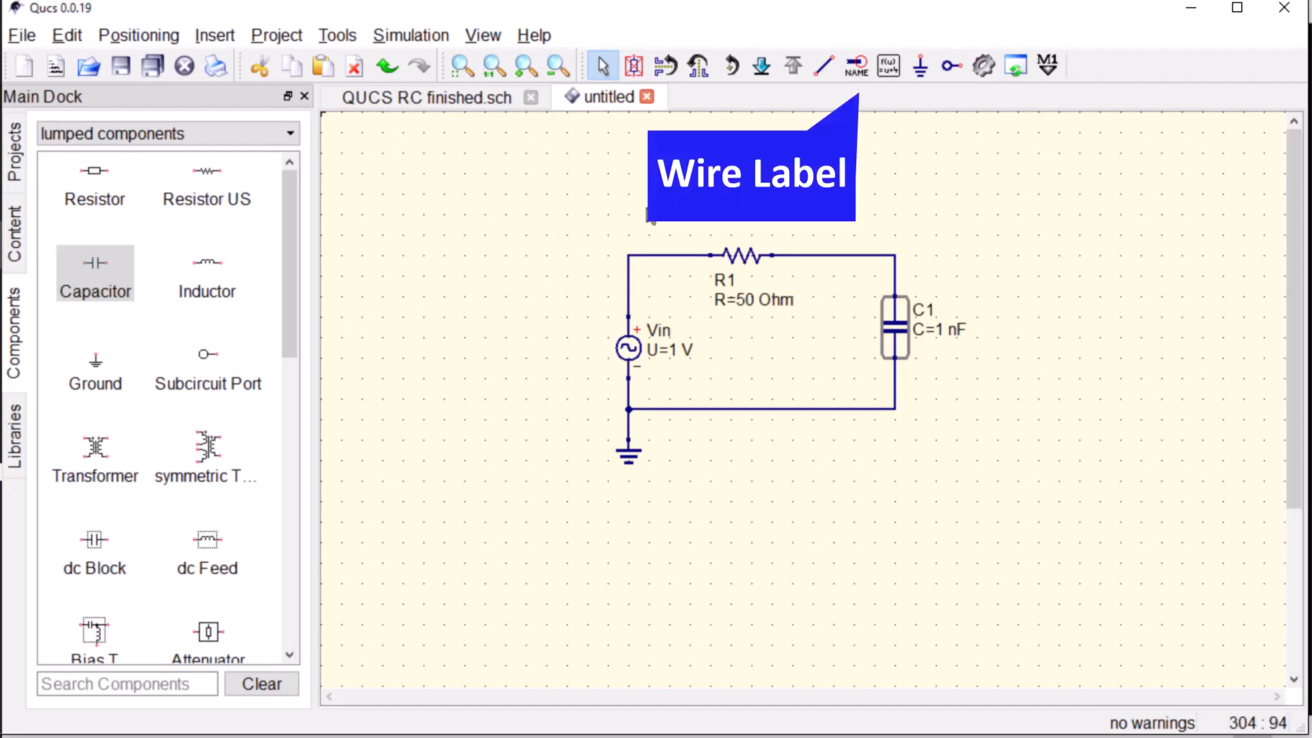
Label the wire corner above the ac source as Vin, and end wire labelling mode.
{"action": "left_click", "coordinate": [865, 74]}
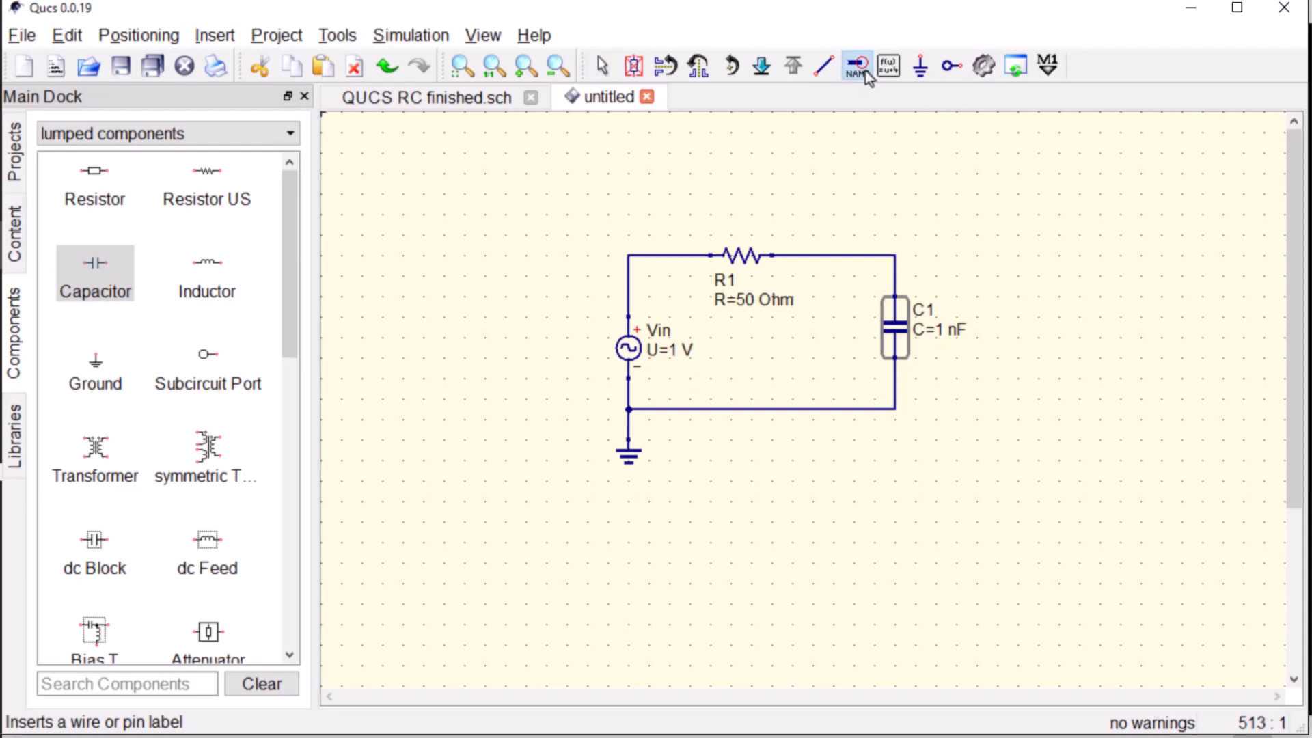
{"action": "left_click", "coordinate": [629, 257]}
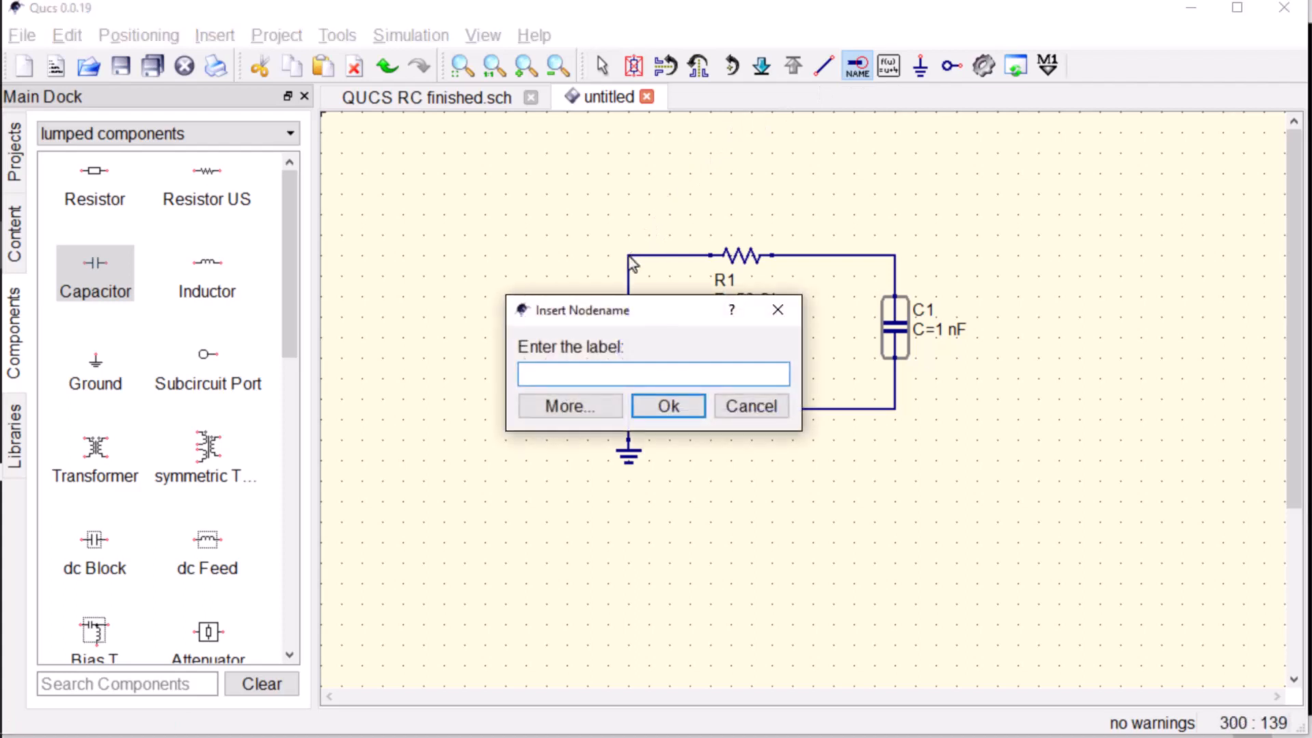
{"action": "type", "text": "Vin"}
{"action": "left_click", "coordinate": [667, 406]}
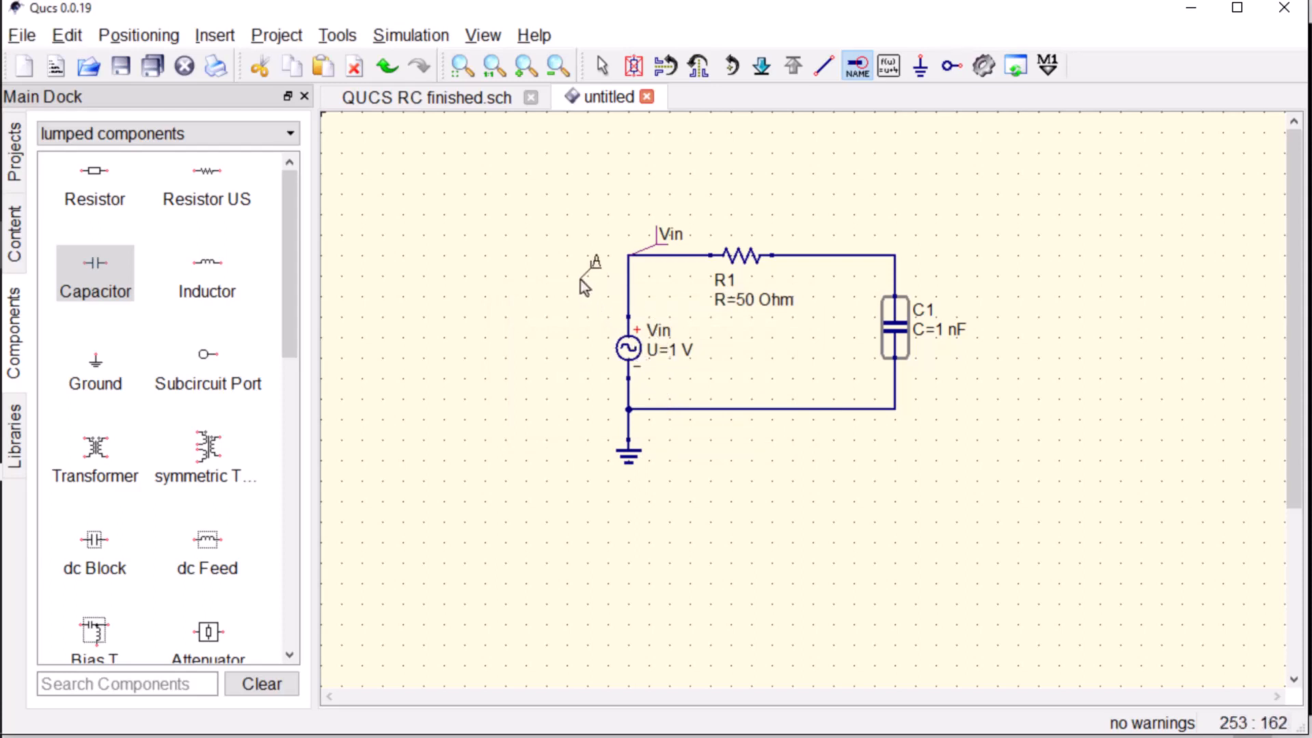
{"action": "key", "text": "Escape"}
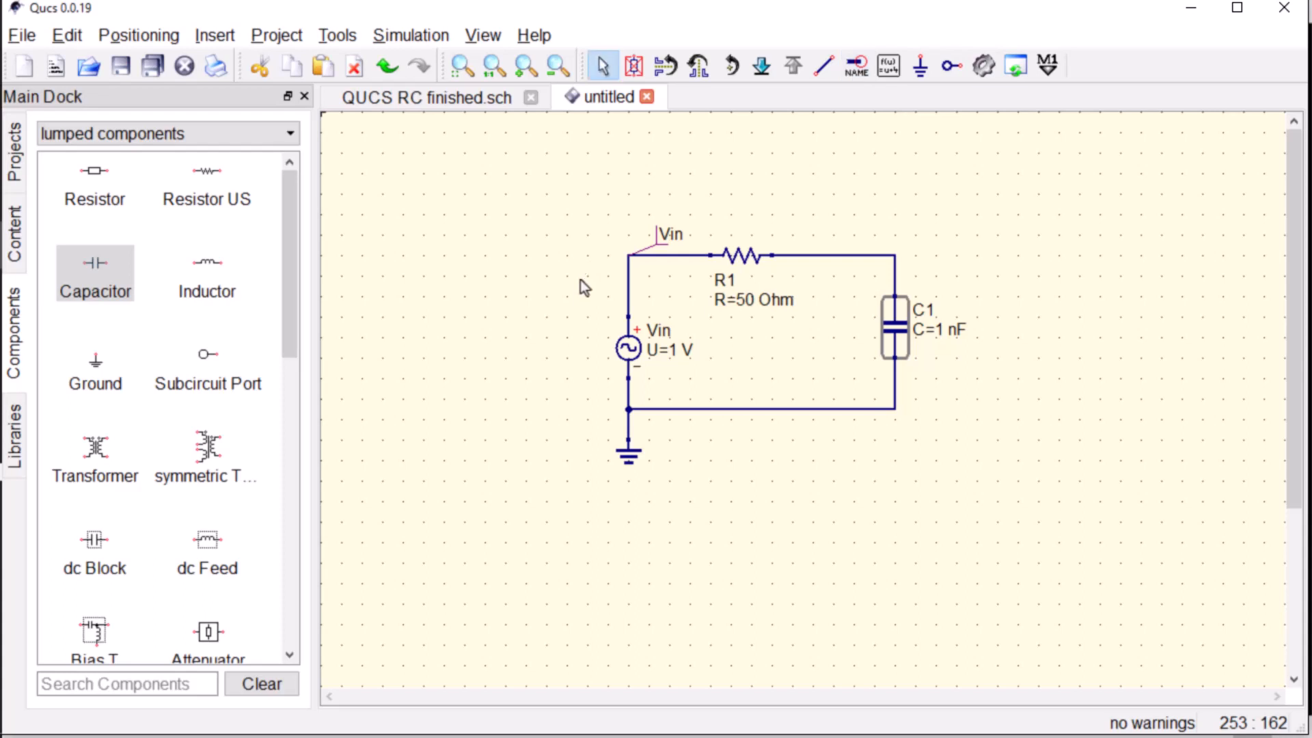
Label the wire corner above C1 as Vout, and end wire labelling mode.
{"action": "left_click", "coordinate": [230, 38]}
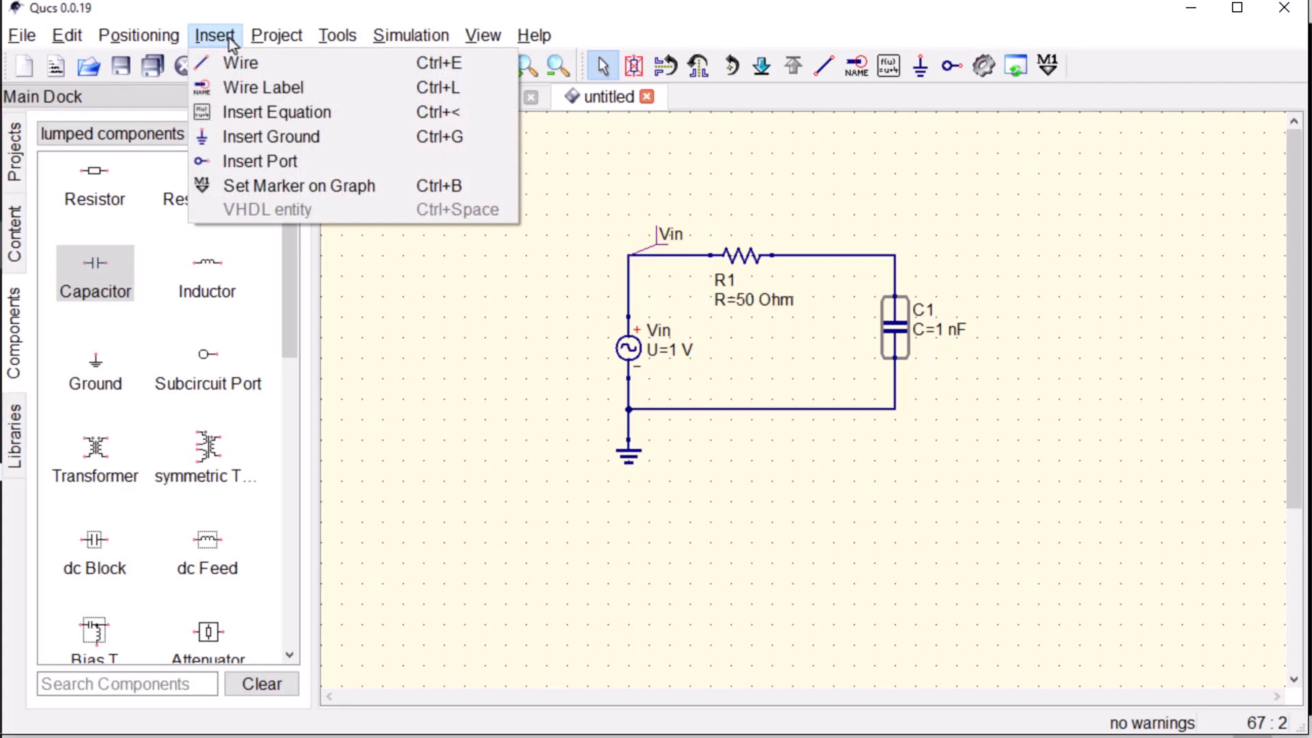
{"action": "left_click", "coordinate": [249, 87]}
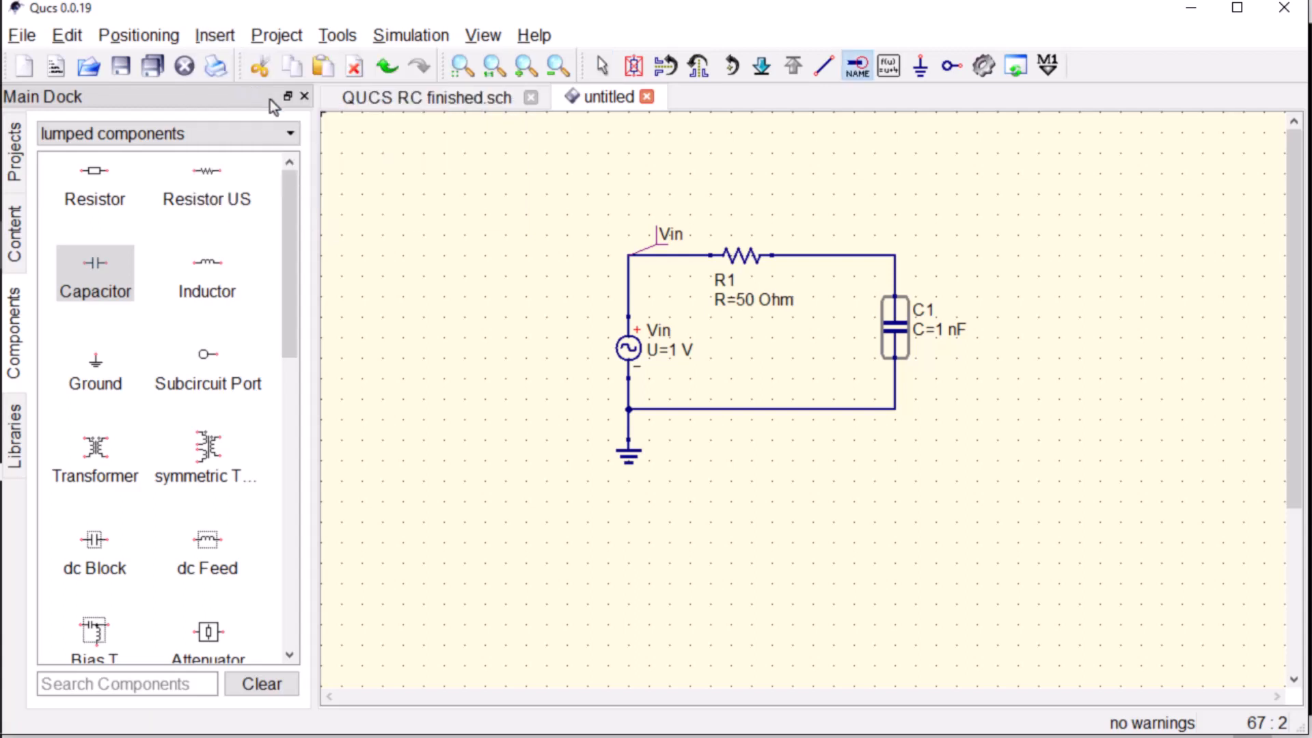
{"action": "left_click", "coordinate": [895, 256]}
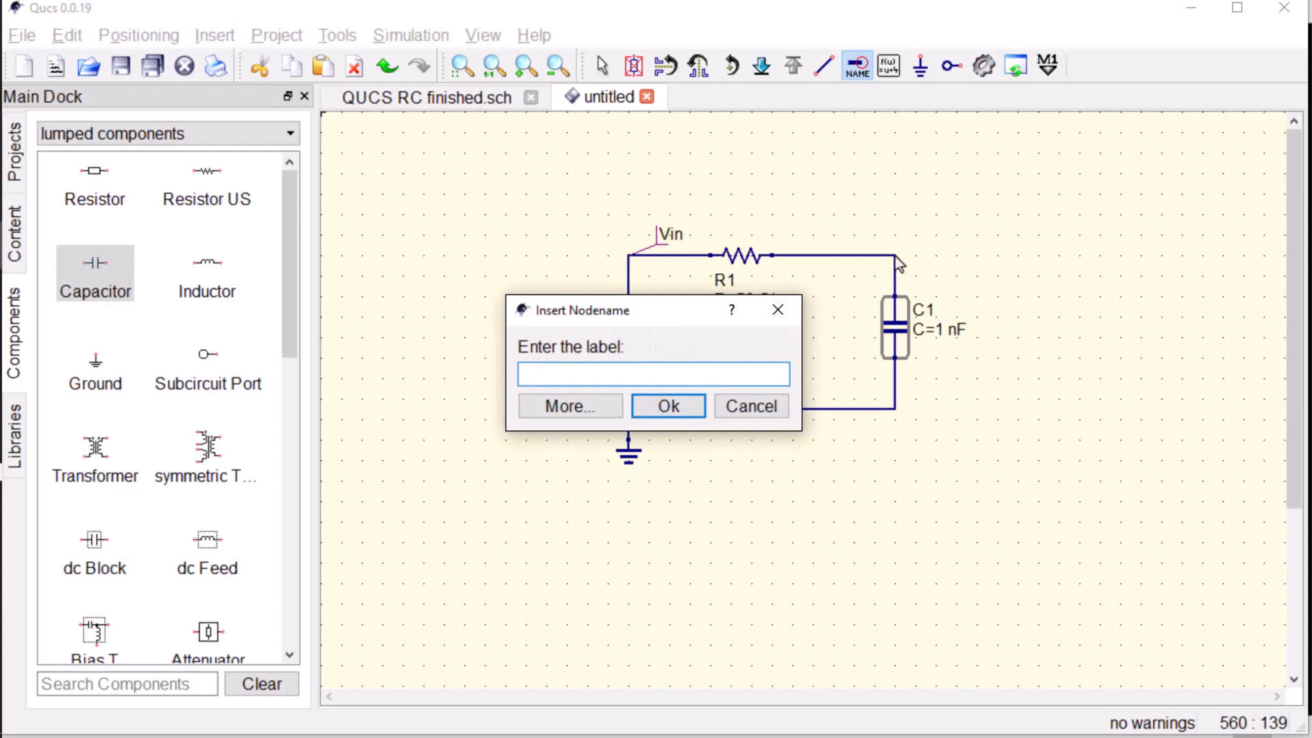
{"action": "type", "text": "Vout"}
{"action": "left_click", "coordinate": [689, 407]}
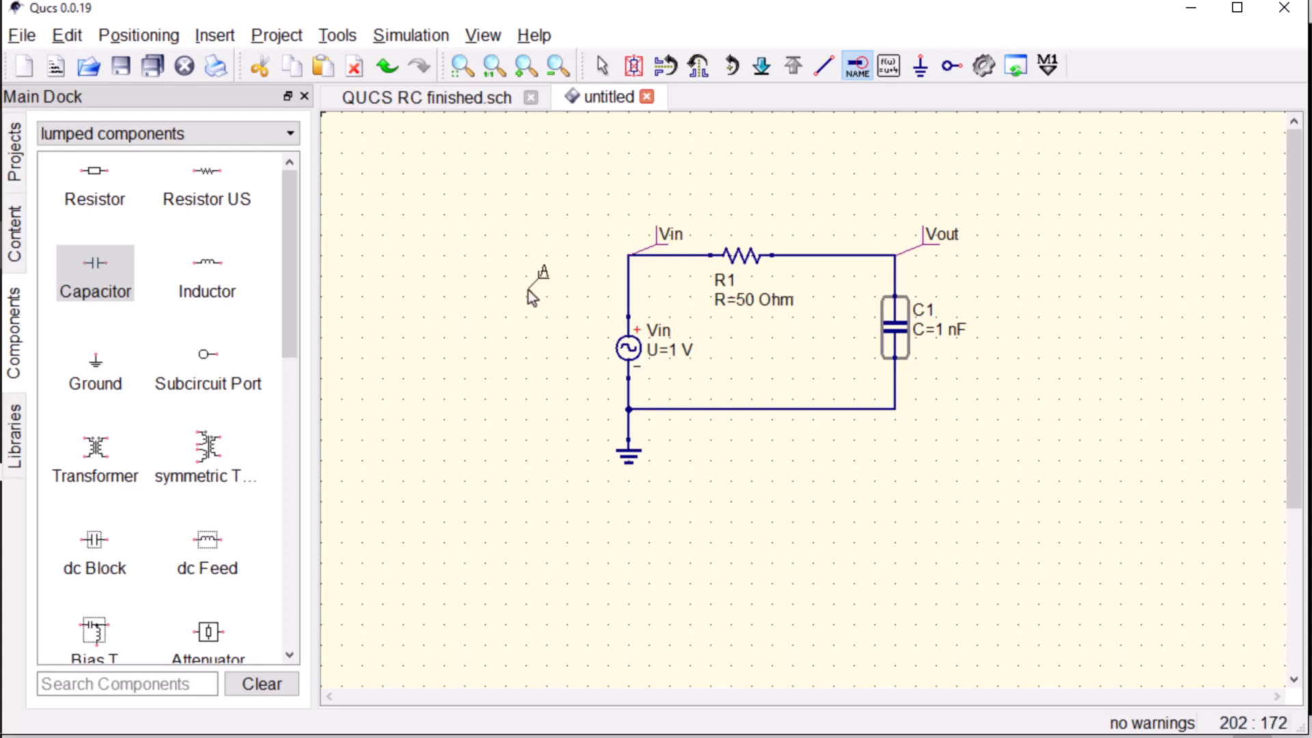
{"action": "key", "text": "Escape"}
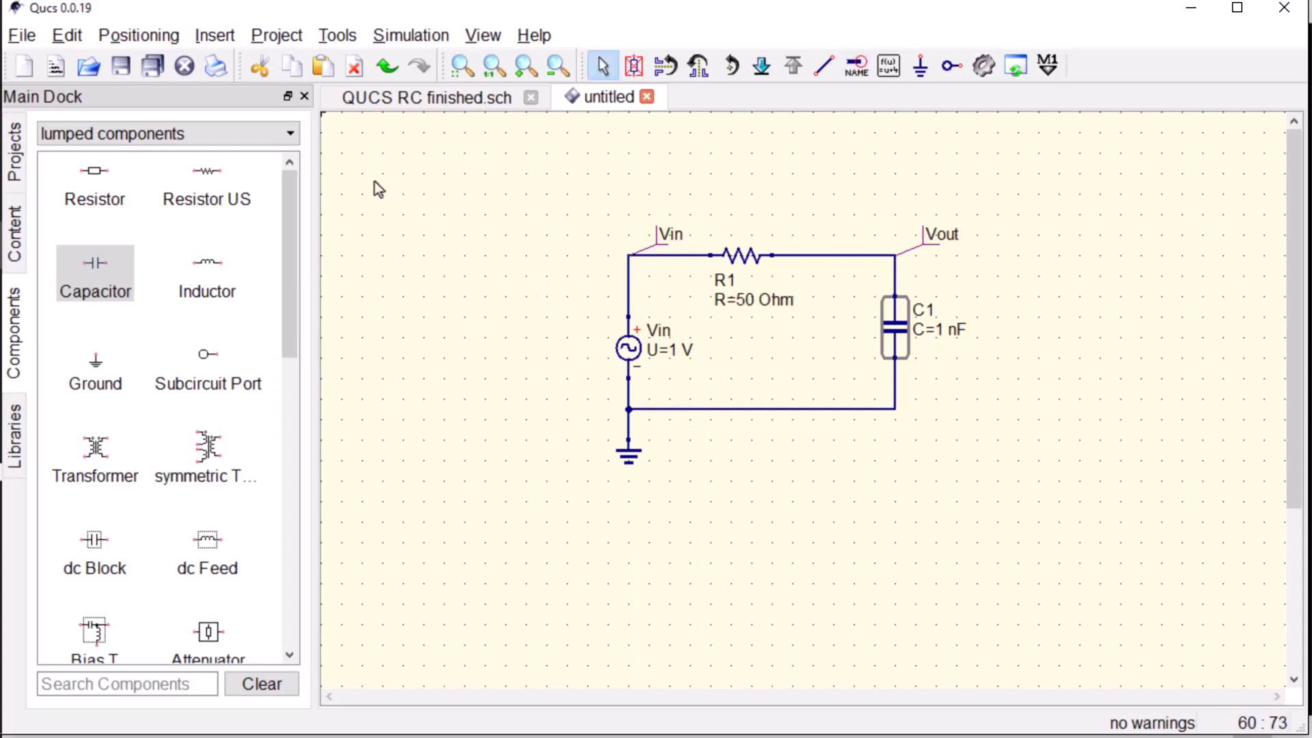
Place an ac simulation block from the simulations category to the right of C1.
{"action": "left_click", "coordinate": [293, 135]}
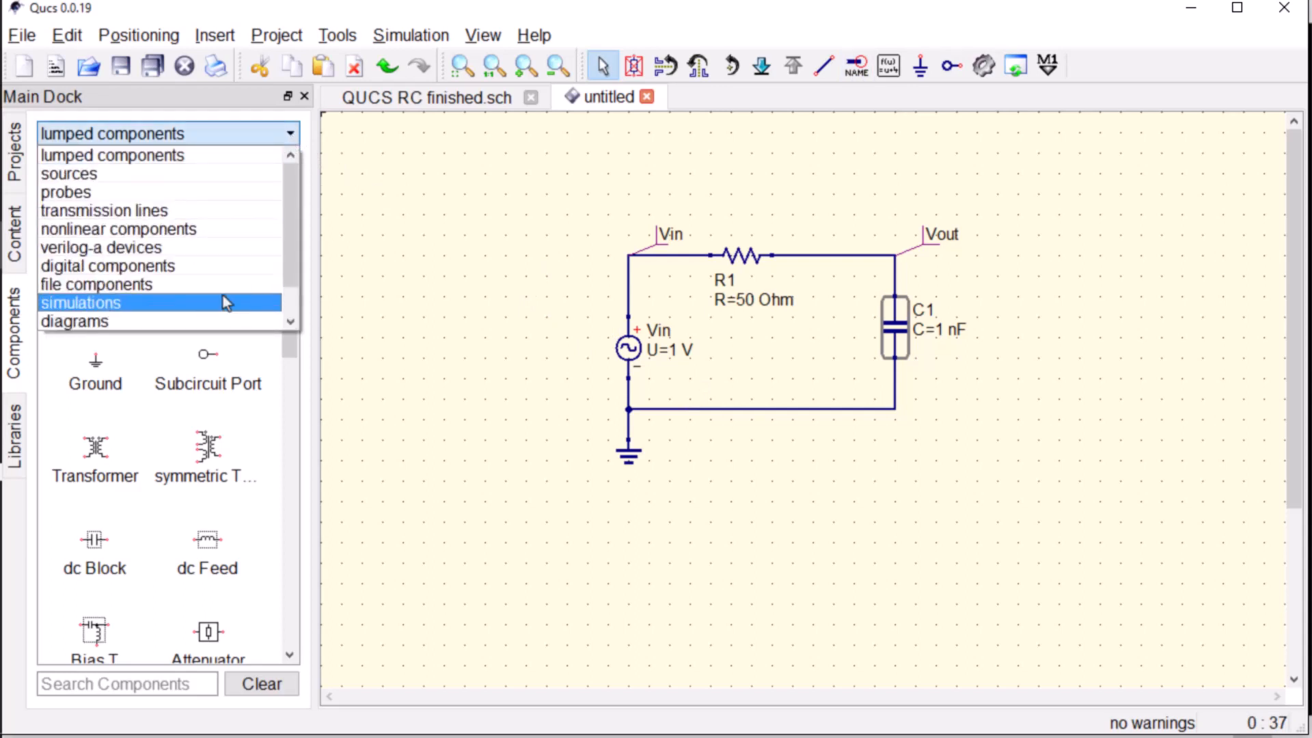
{"action": "left_click", "coordinate": [223, 296]}
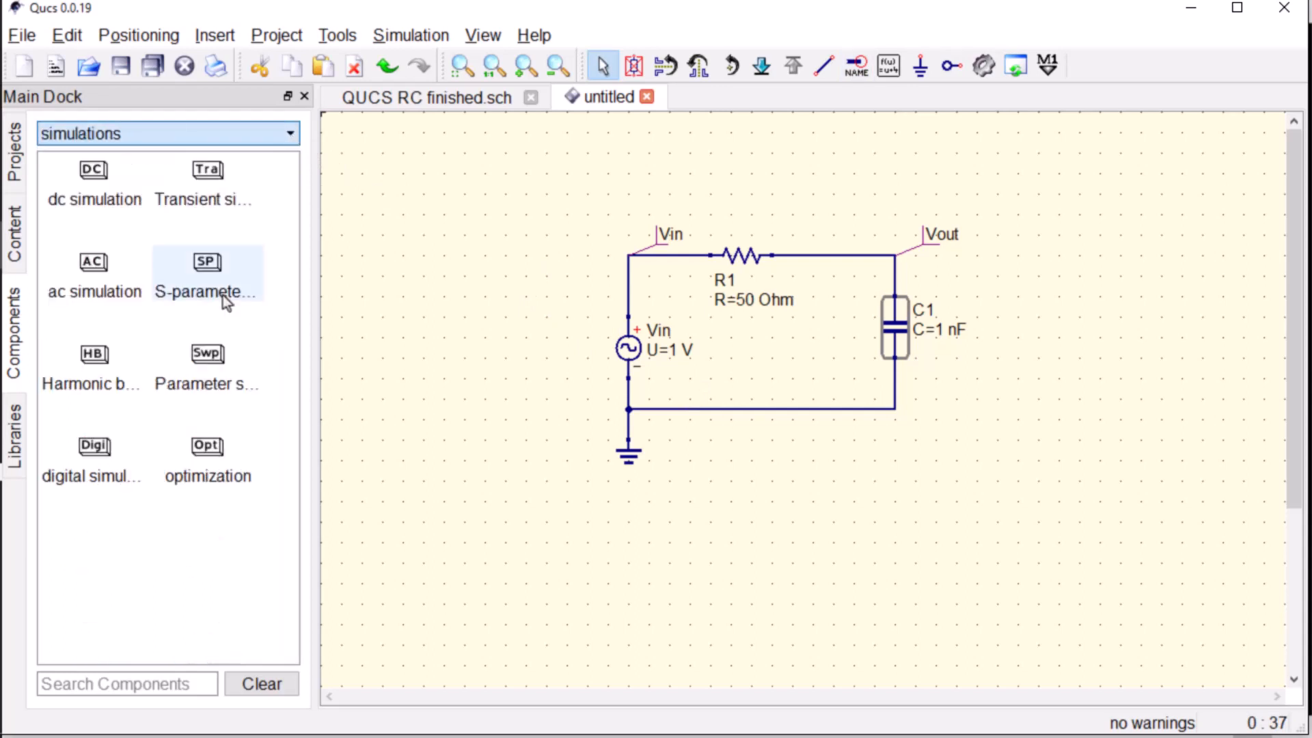
{"action": "left_click", "coordinate": [129, 281]}
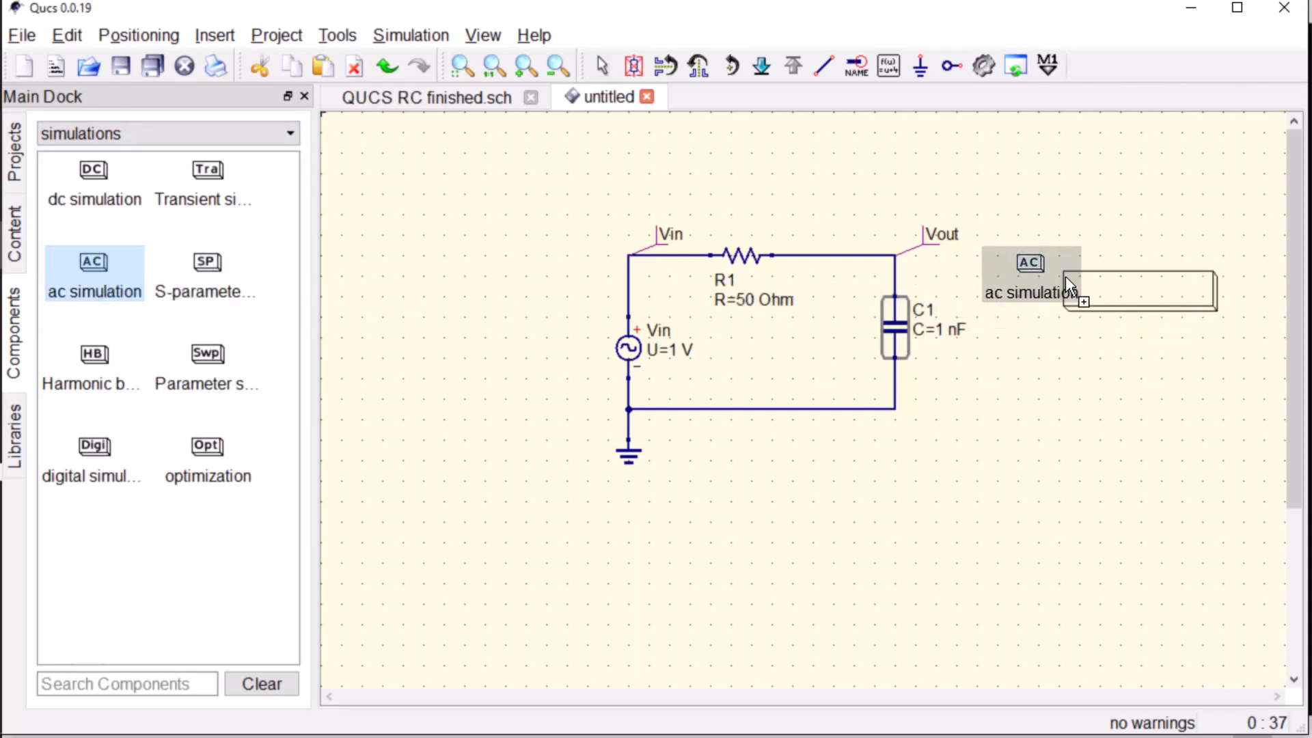
{"action": "left_click", "coordinate": [1064, 276]}
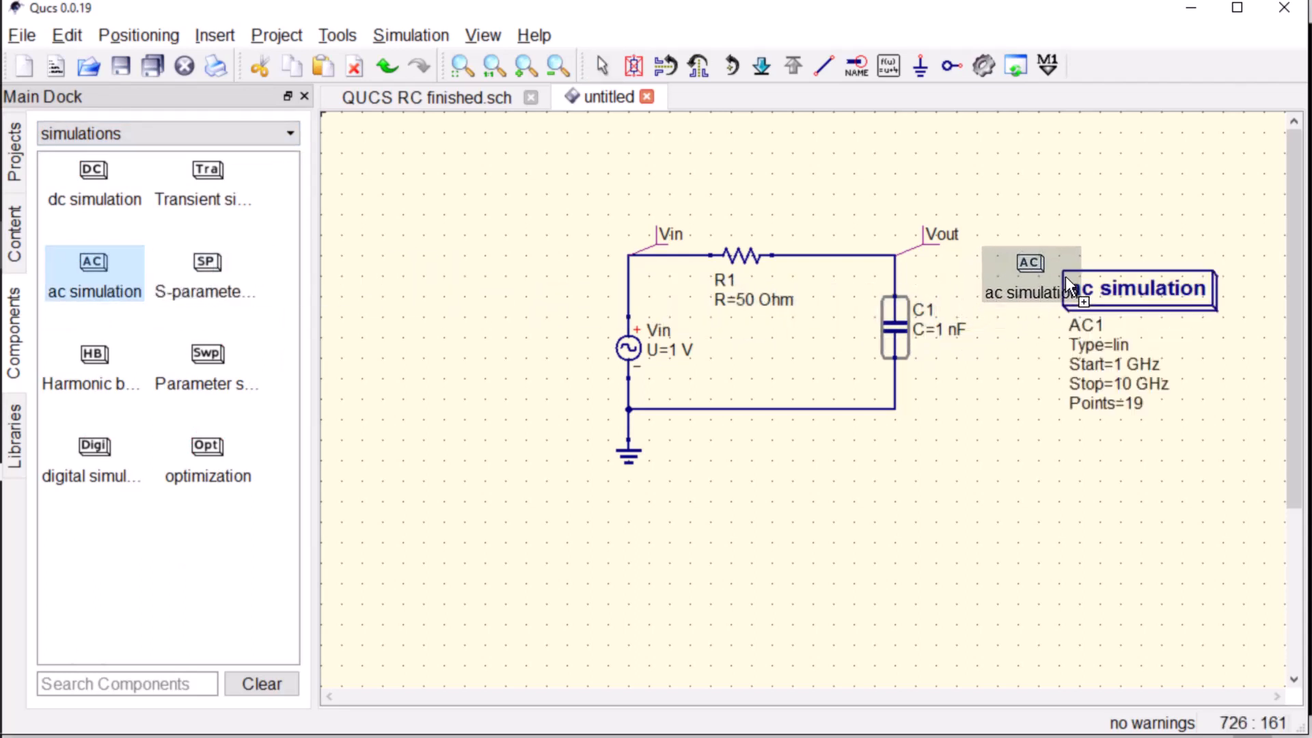
Set the ac simulation's sweep type to logarithmic and its start frequency to 10 kHz.
{"action": "right_click", "coordinate": [1088, 332]}
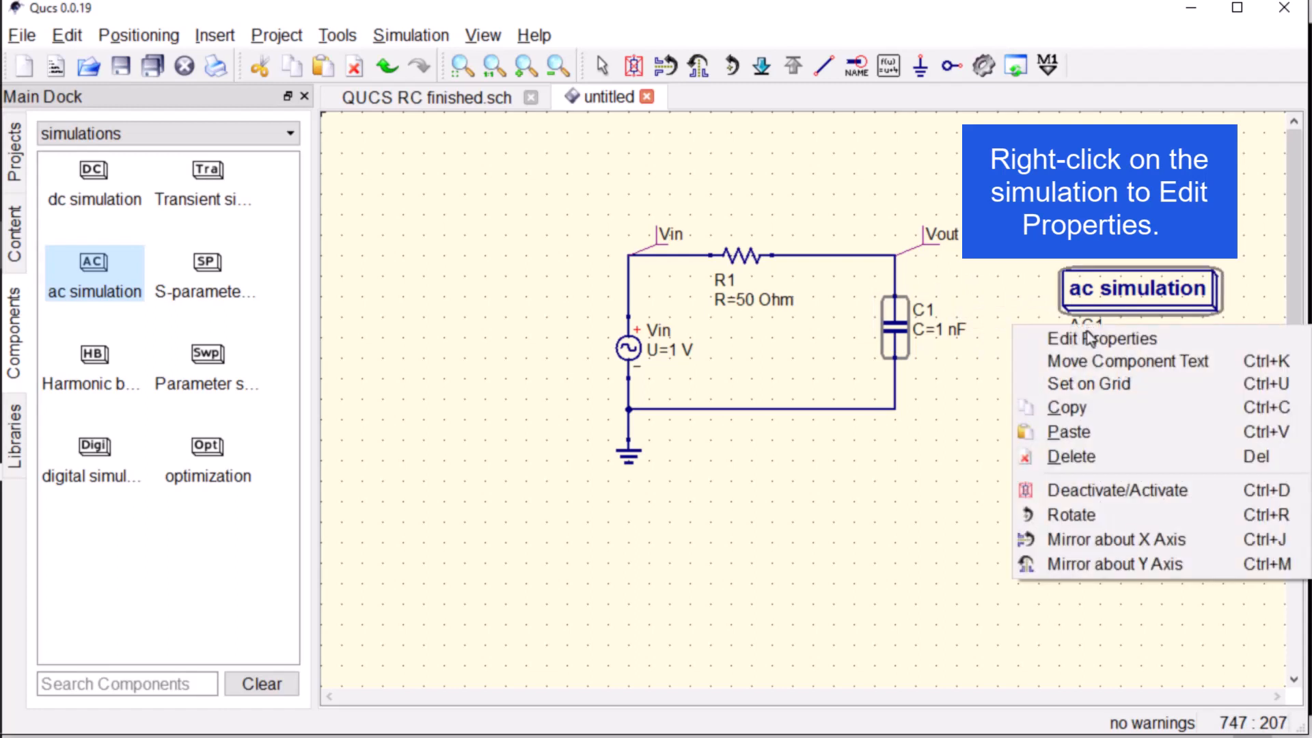
{"action": "left_click", "coordinate": [1089, 343]}
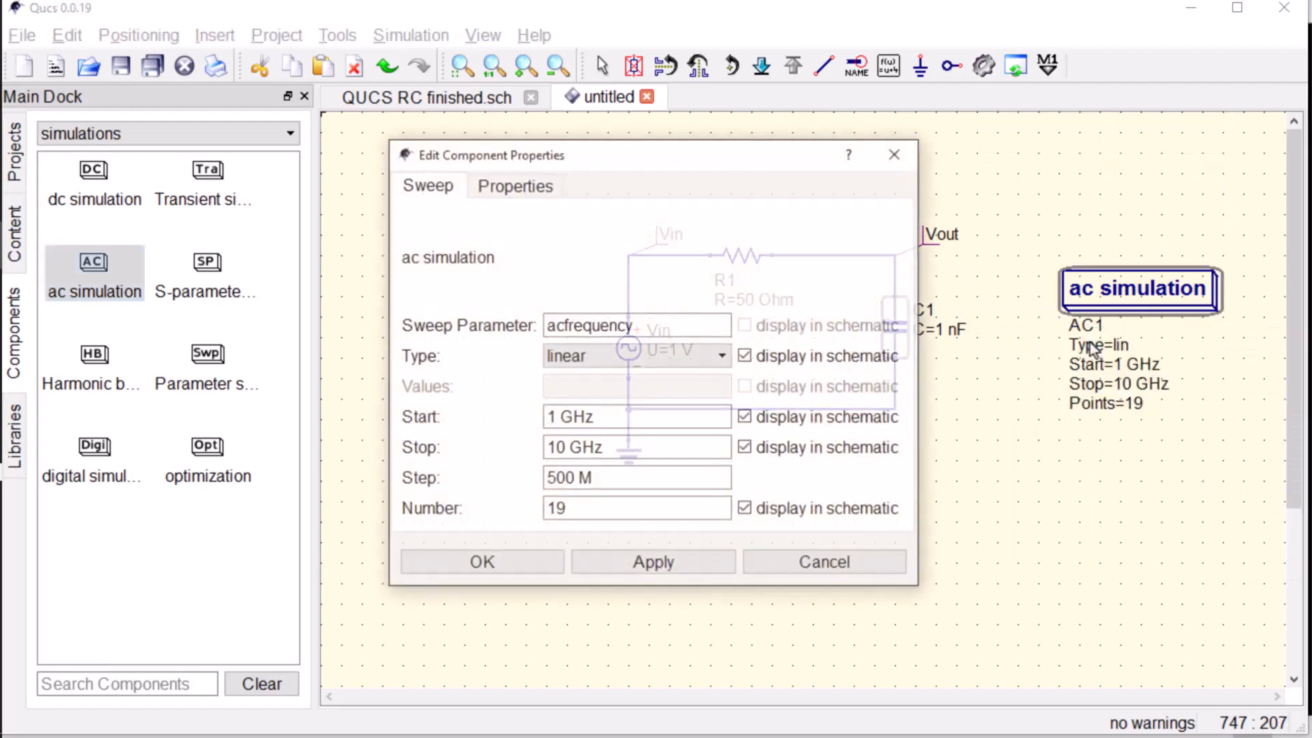
{"action": "left_click", "coordinate": [726, 356]}
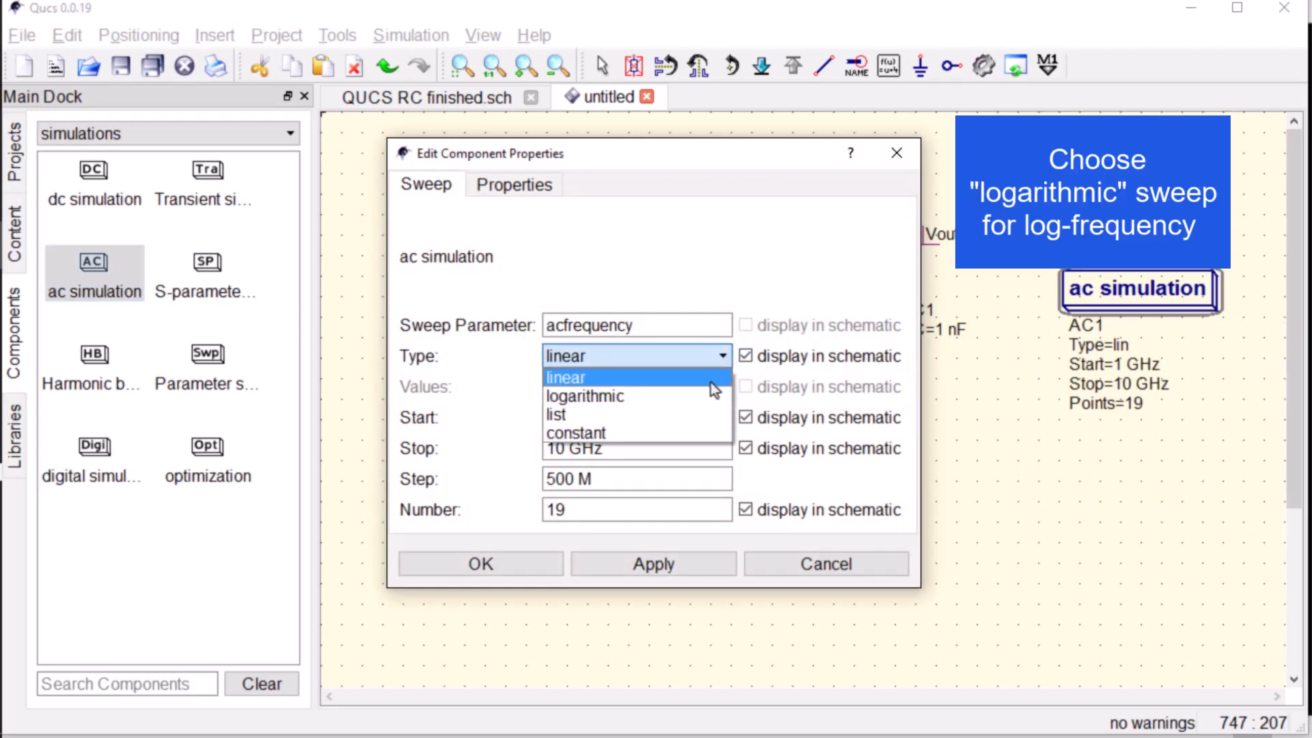
{"action": "left_click", "coordinate": [705, 398]}
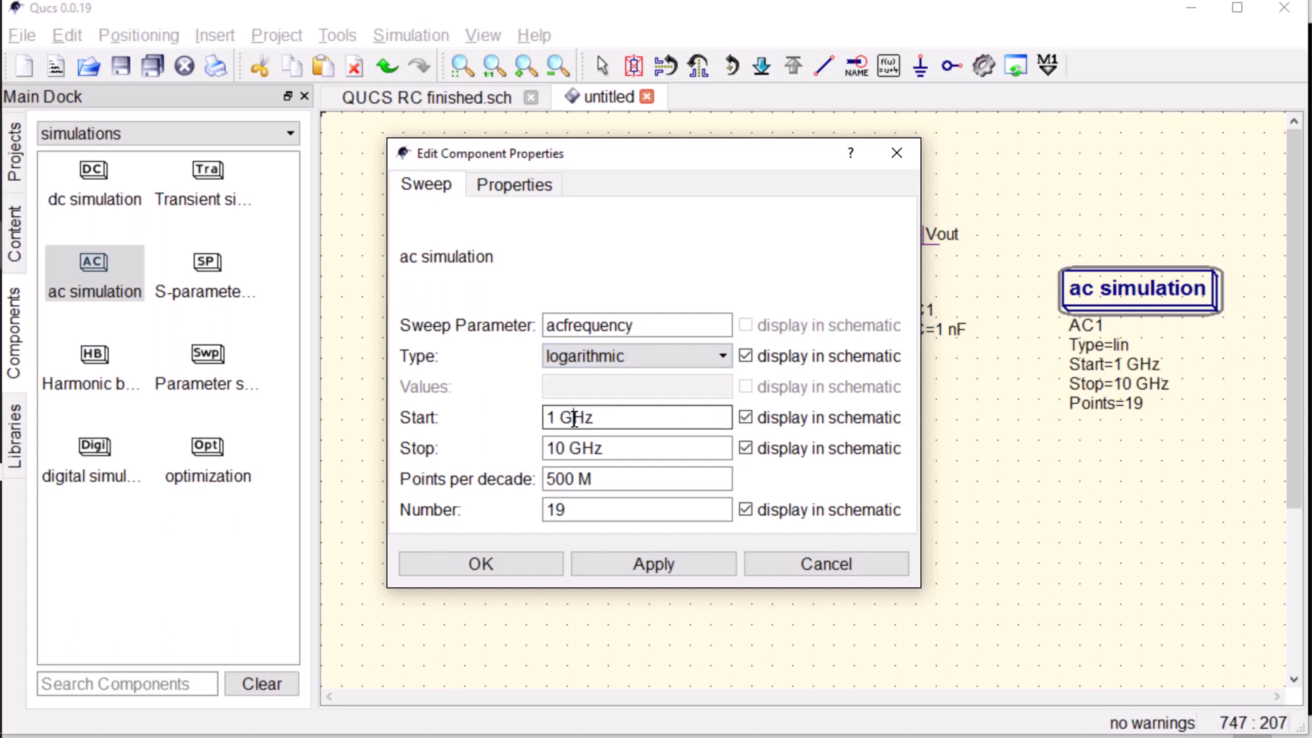
{"action": "key", "text": "BackSpace"}
{"action": "key", "text": "BackSpace"}
{"action": "type", "text": "0 "}
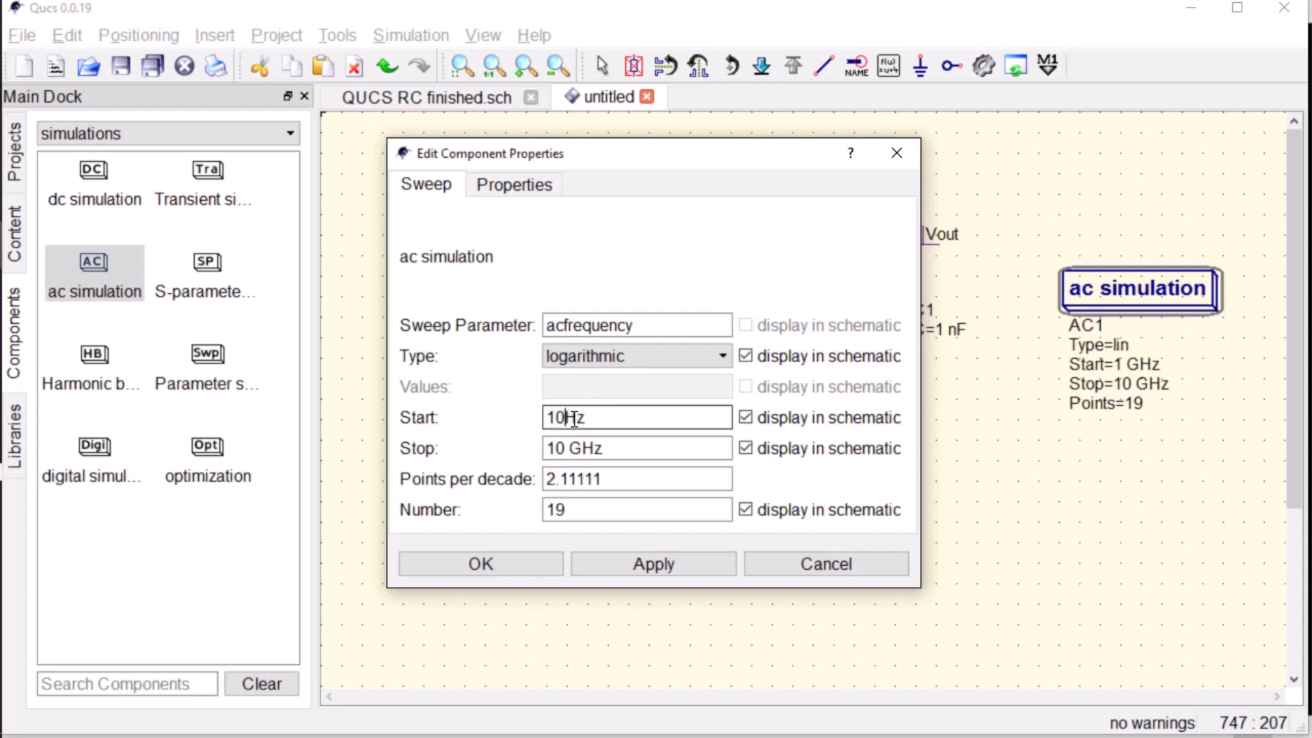
{"action": "type", "text": "k"}
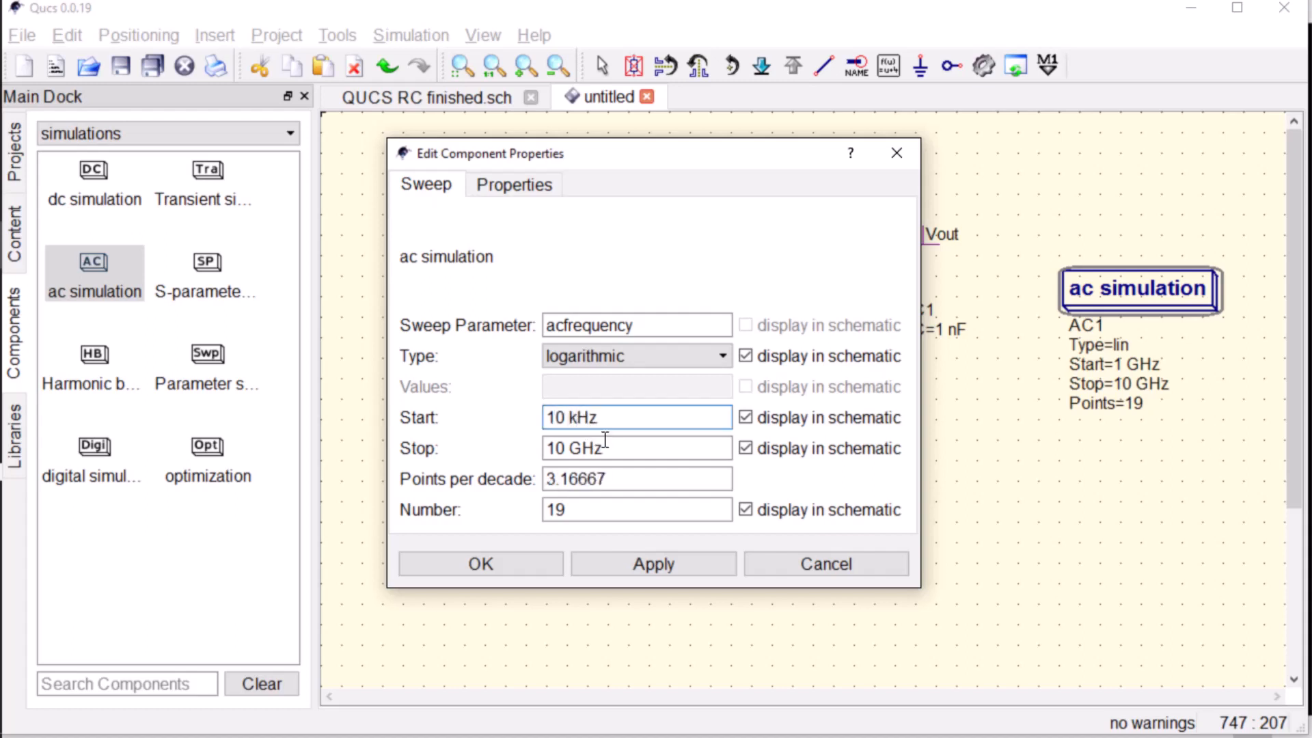
Set the ac simulation sweep to 50 points per decade and accept the settings.
{"action": "left_click", "coordinate": [628, 481]}
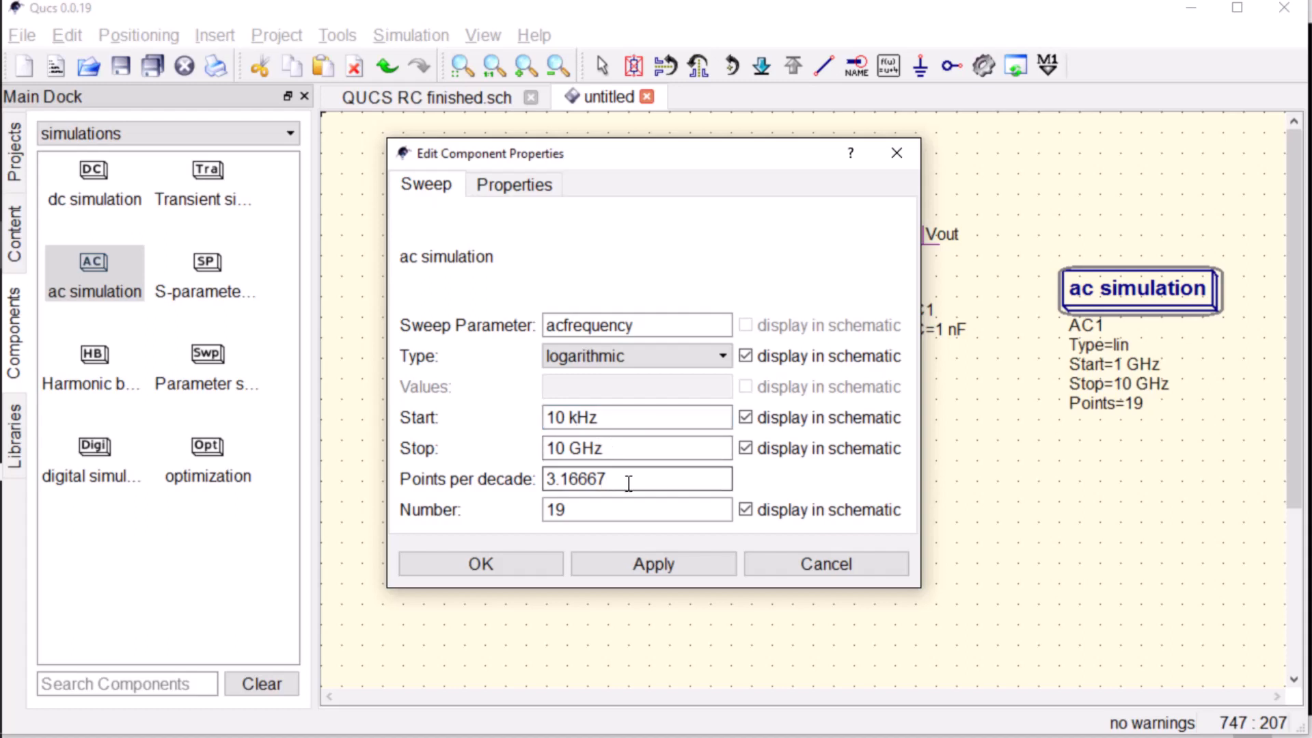
{"action": "key", "text": "BackSpace"}
{"action": "key", "text": "BackSpace"}
{"action": "key", "text": "BackSpace"}
{"action": "key", "text": "BackSpace"}
{"action": "key", "text": "BackSpace"}
{"action": "key", "text": "BackSpace"}
{"action": "key", "text": "BackSpace"}
{"action": "type", "text": "50"}
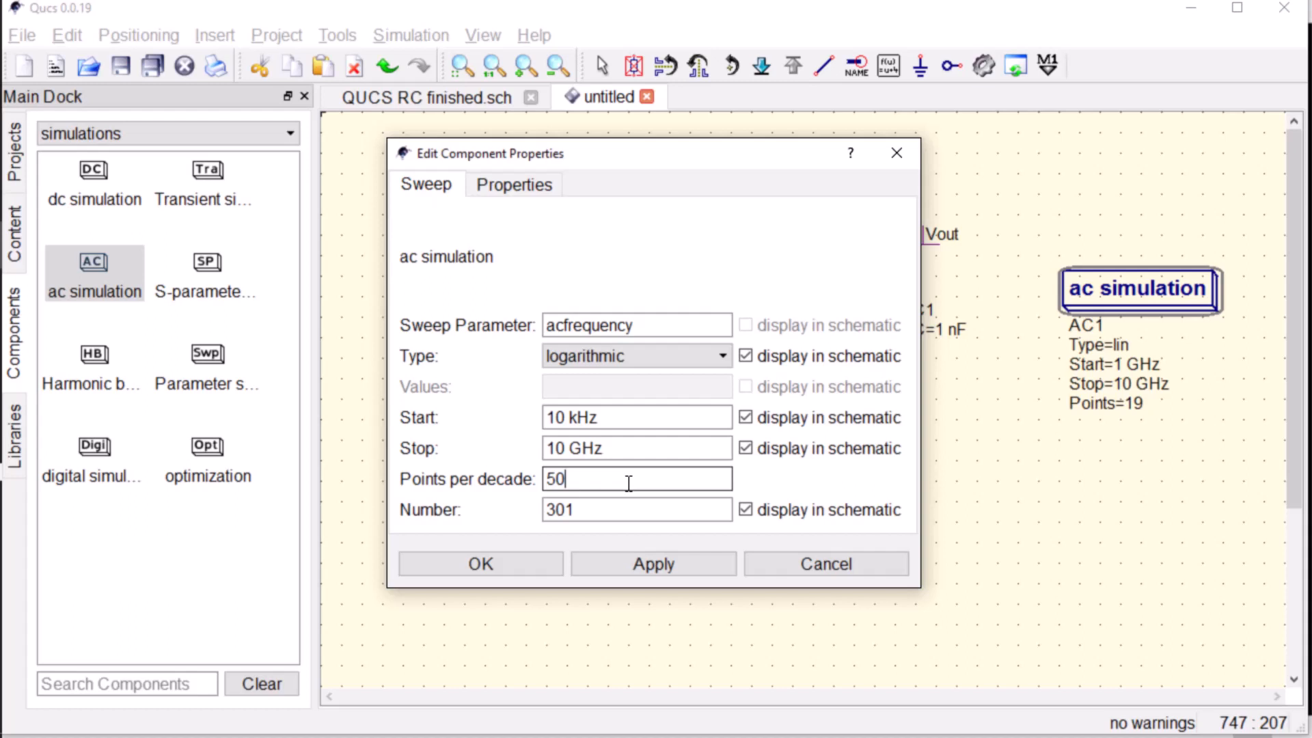
{"action": "left_click", "coordinate": [514, 566]}
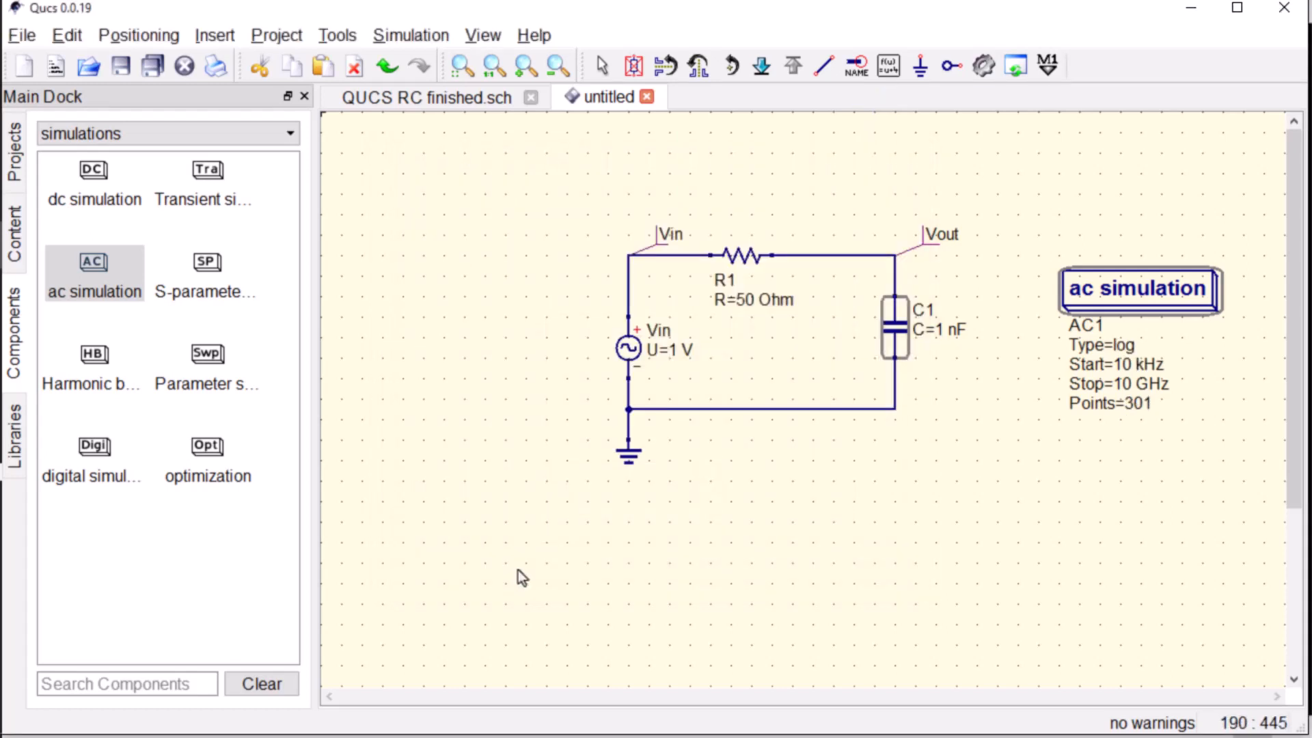
Place an equation block below the ac simulation block, and end equation placement mode.
{"action": "left_click", "coordinate": [892, 68]}
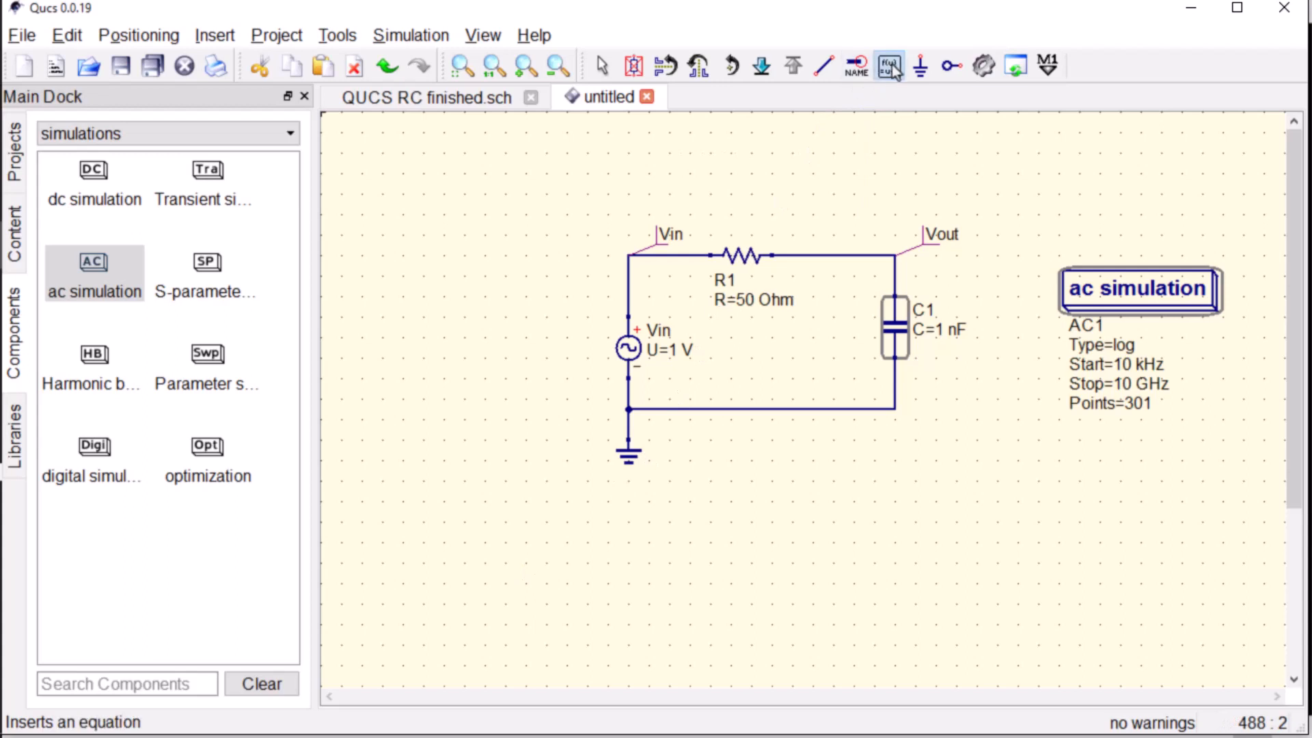
{"action": "left_click", "coordinate": [1090, 521]}
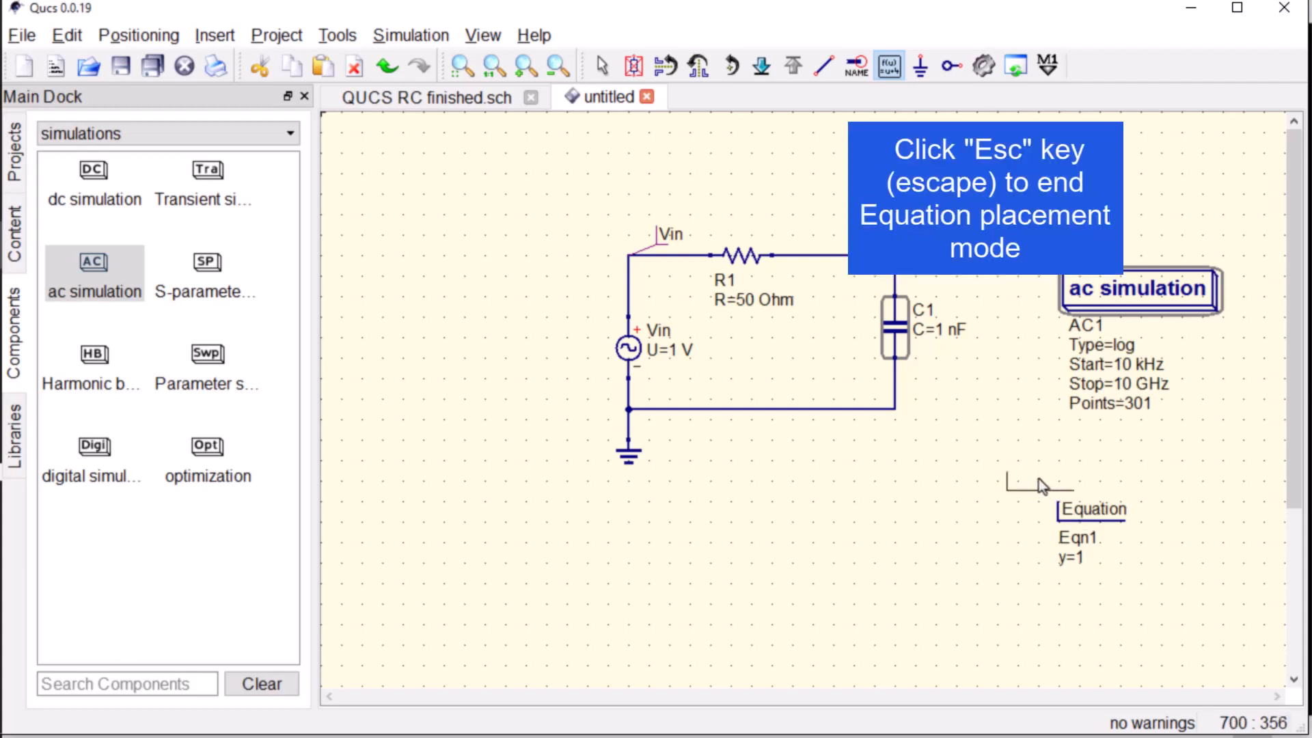
{"action": "key", "text": "Escape"}
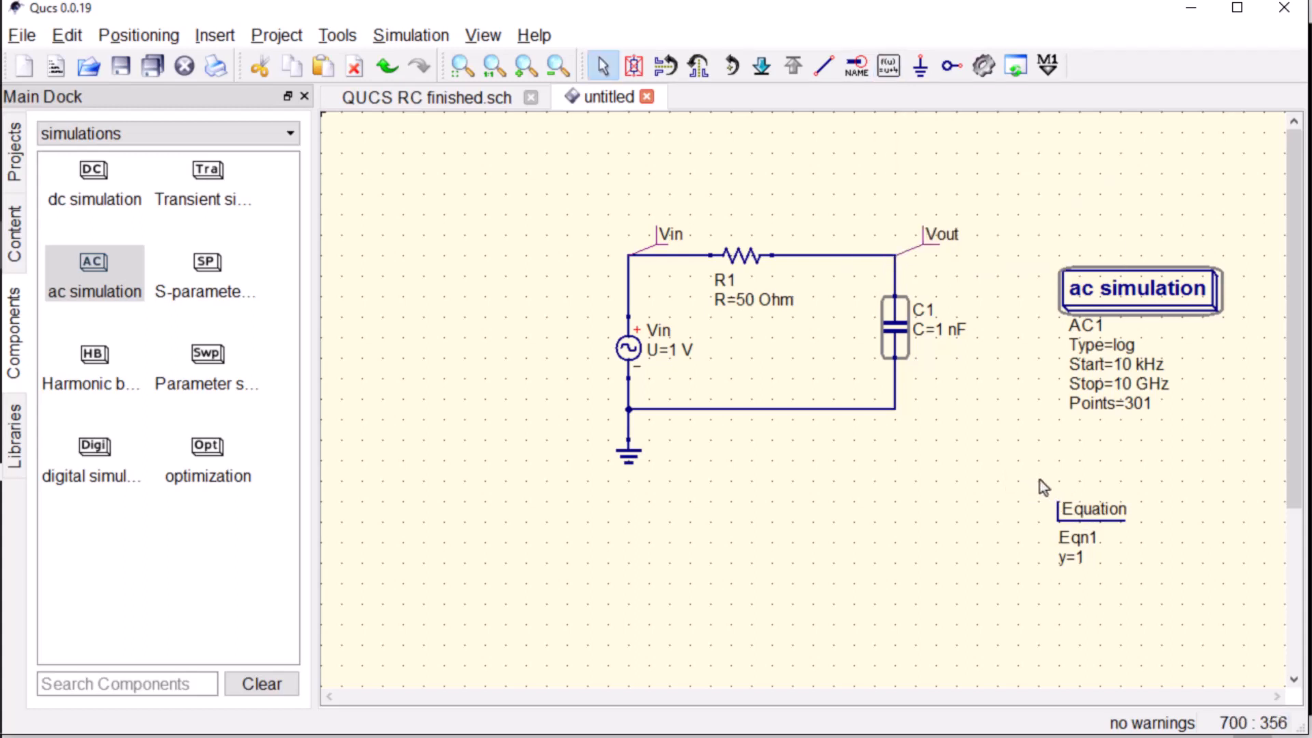
Edit the equation block so it defines VoutdB as dB(Vout.v), and apply the change.
{"action": "right_click", "coordinate": [1080, 515]}
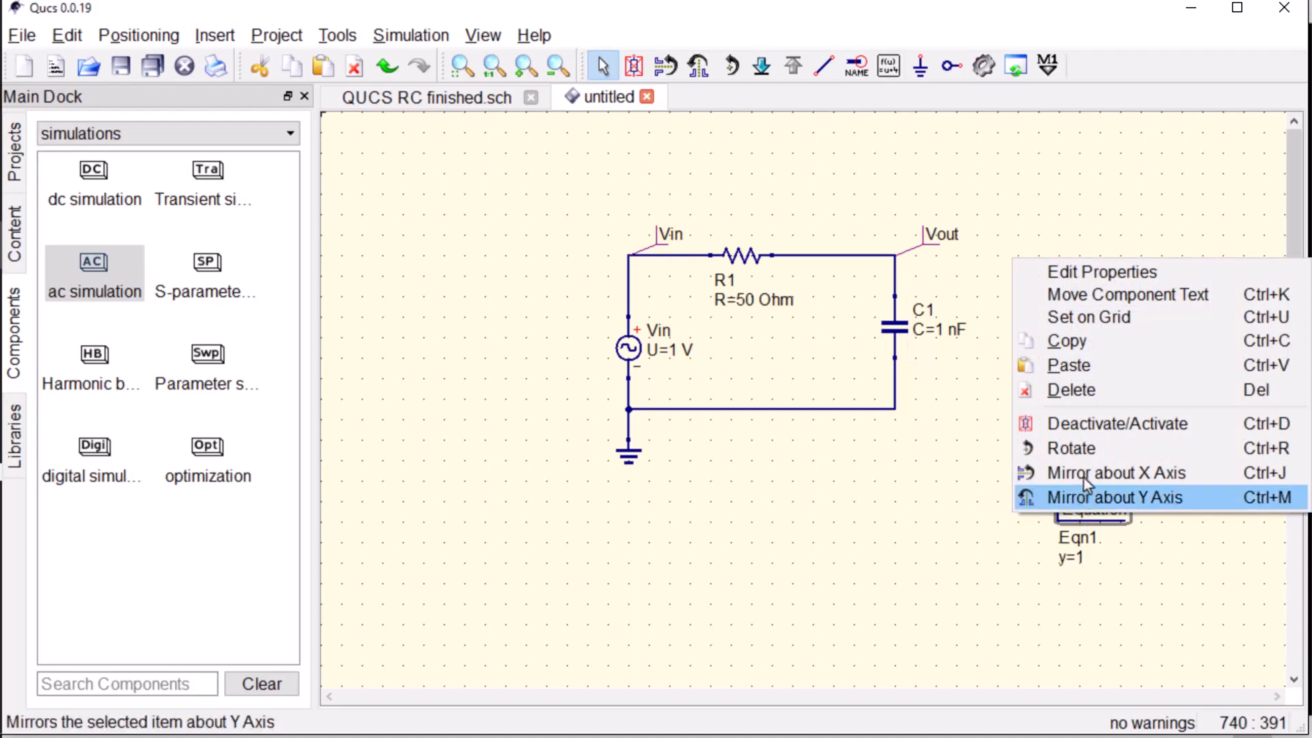
{"action": "left_click", "coordinate": [1089, 272]}
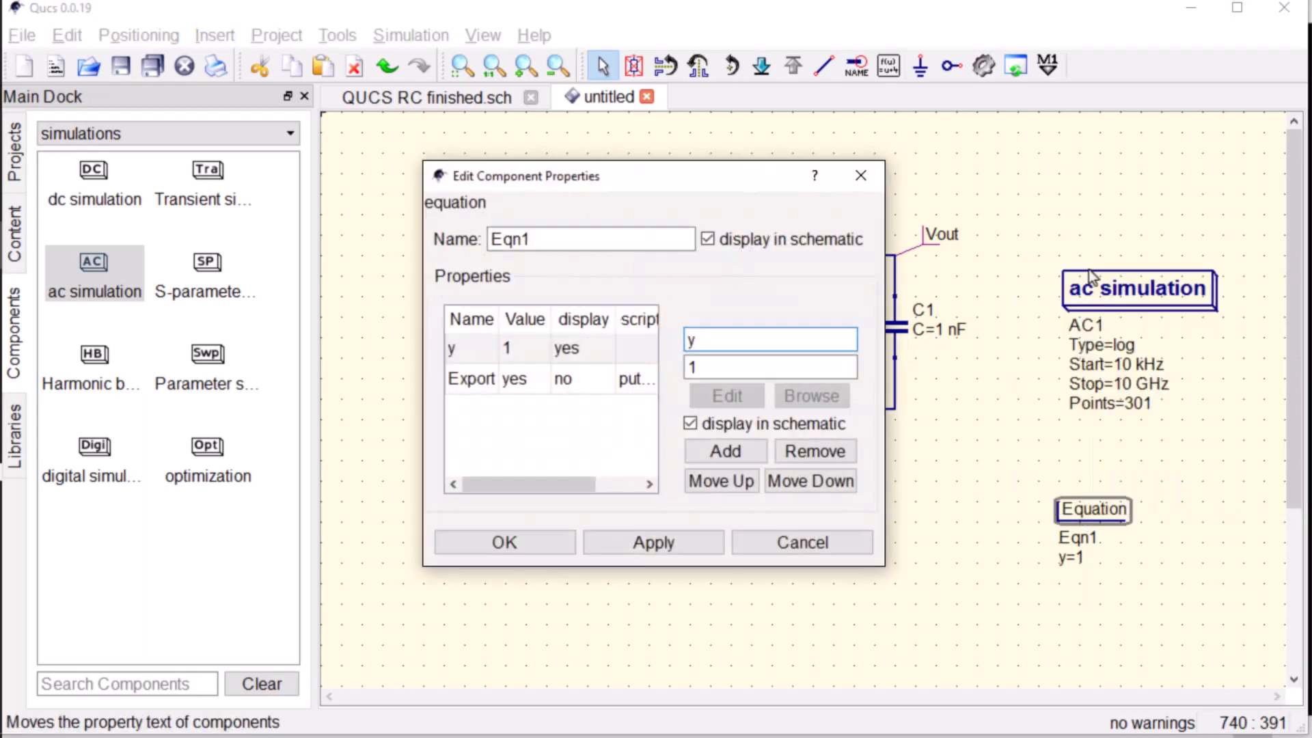
{"action": "type", "text": "VoutdB"}
{"action": "left_click", "coordinate": [773, 363]}
{"action": "key", "text": "BackSpace"}
{"action": "type", "text": "dB(Vout.v)"}
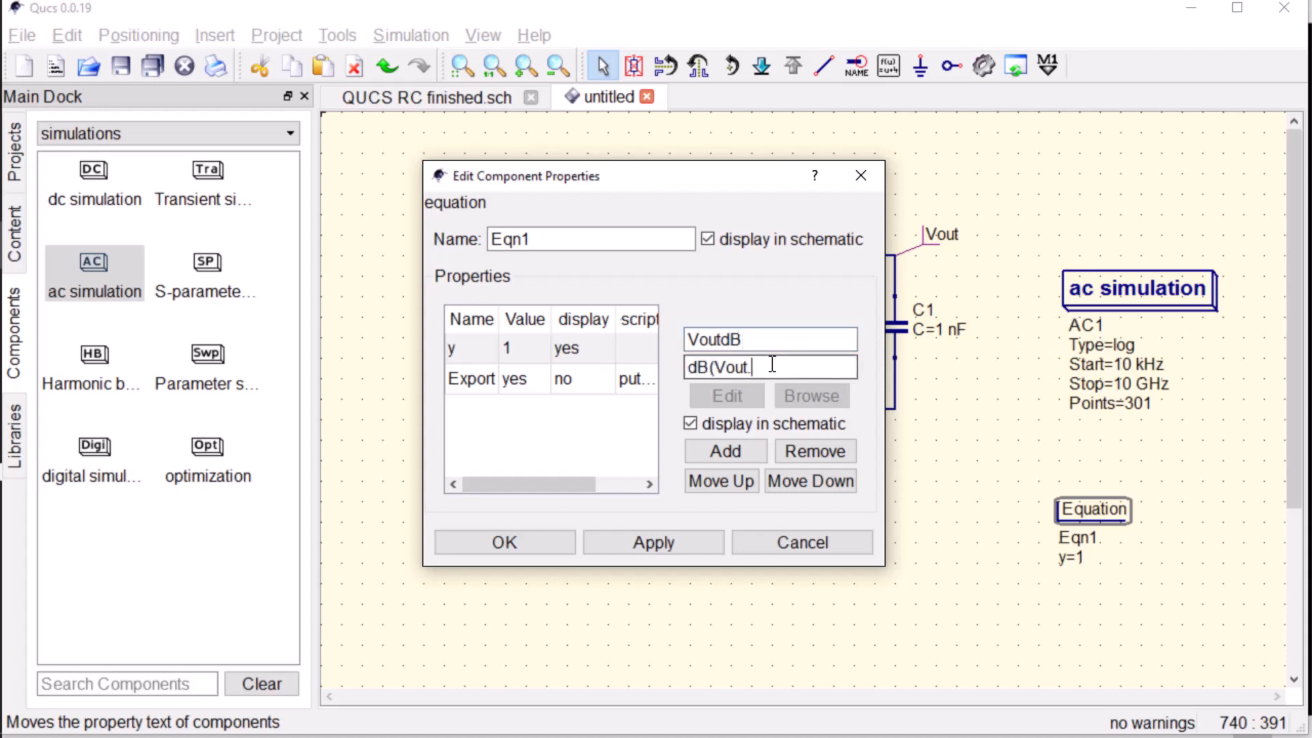
{"action": "left_click", "coordinate": [676, 543]}
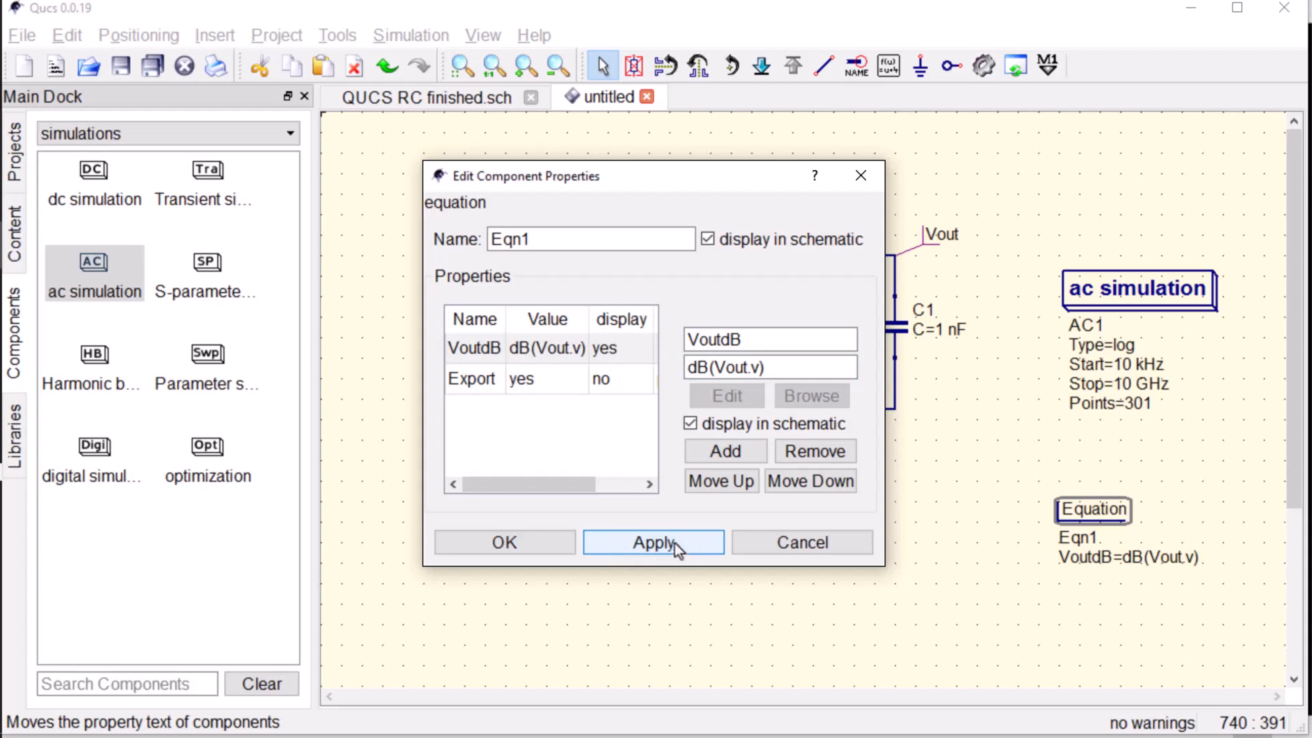
Add a second equation named Voutph with the value phase(Vout.v) to the equation block.
{"action": "left_click", "coordinate": [754, 340]}
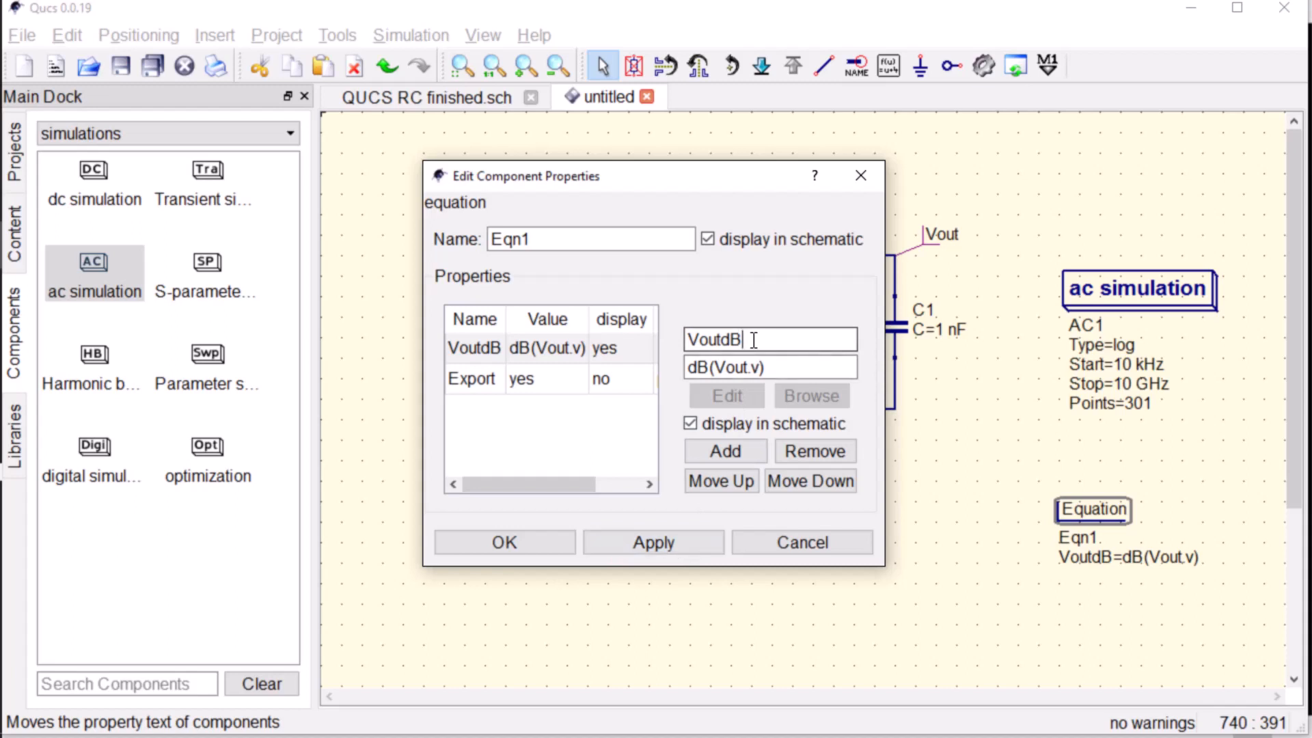
{"action": "key", "text": "BackSpace"}
{"action": "key", "text": "BackSpace"}
{"action": "type", "text": "ph"}
{"action": "left_click", "coordinate": [709, 369]}
{"action": "key", "text": "BackSpace"}
{"action": "key", "text": "BackSpace"}
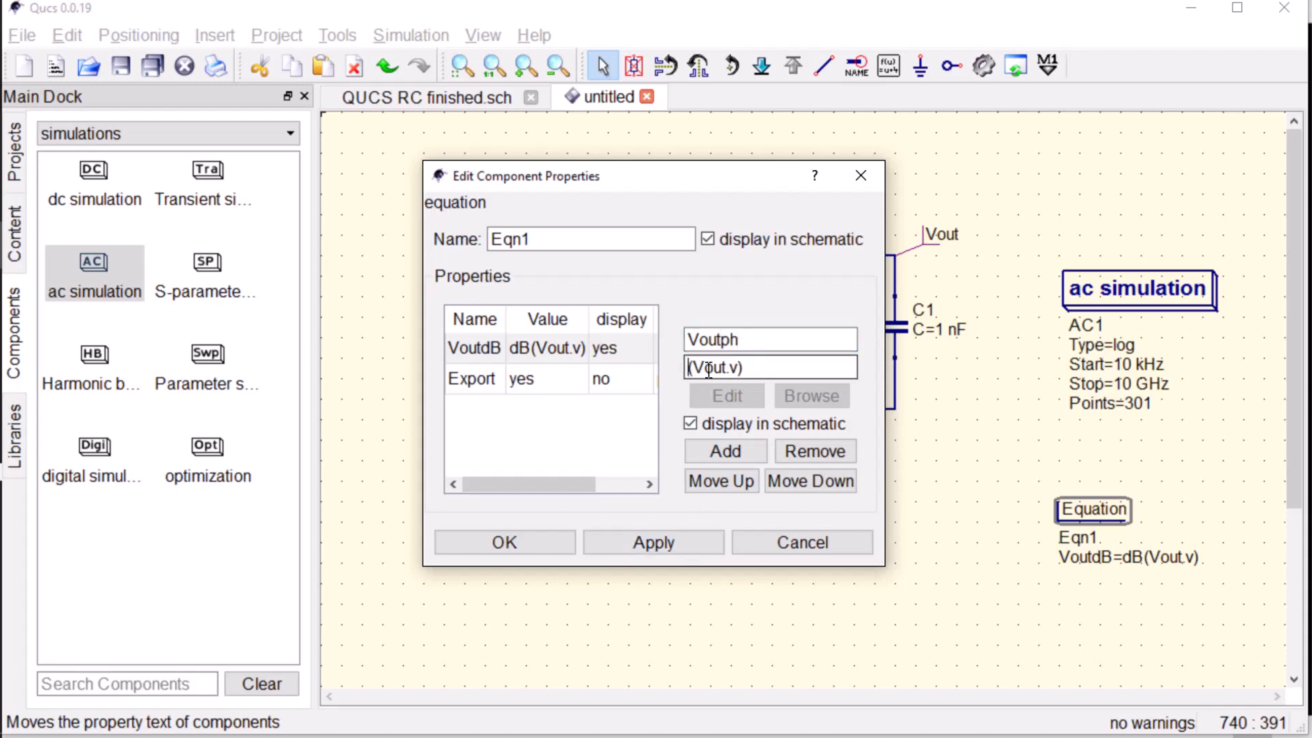
{"action": "type", "text": "phase"}
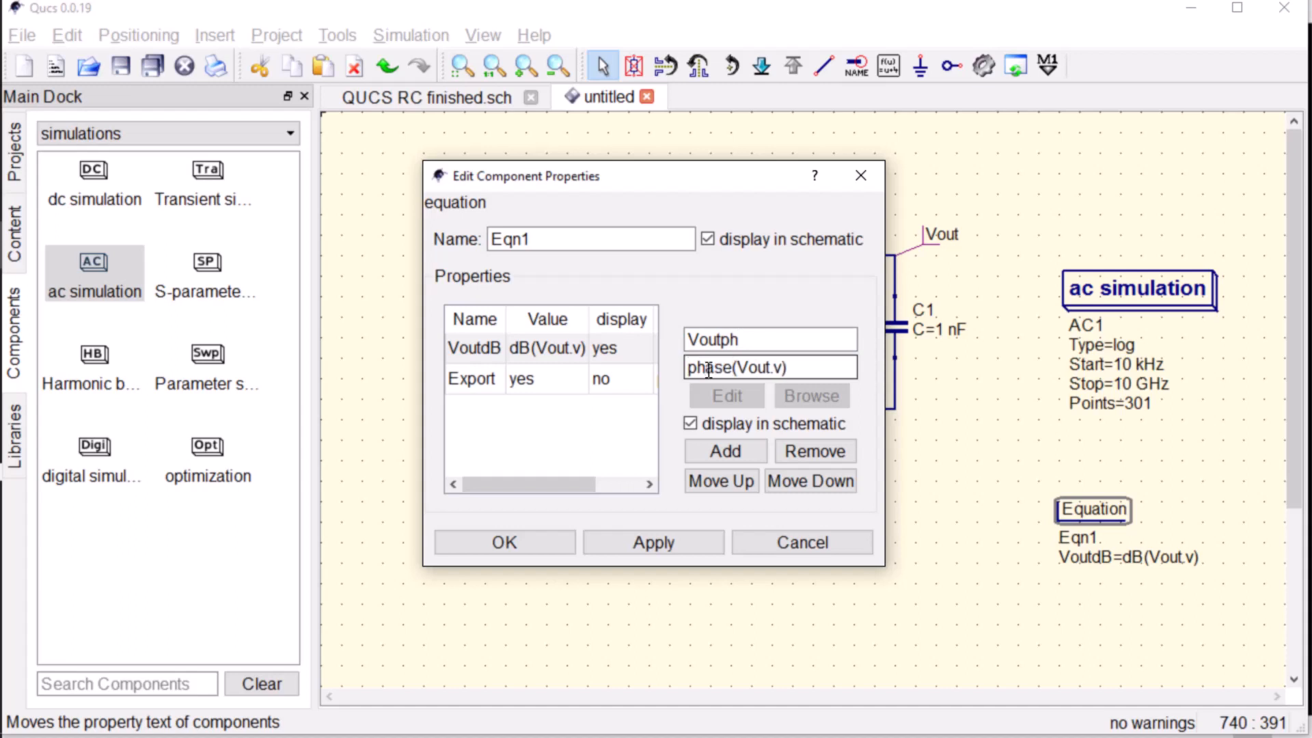
{"action": "left_click", "coordinate": [728, 452]}
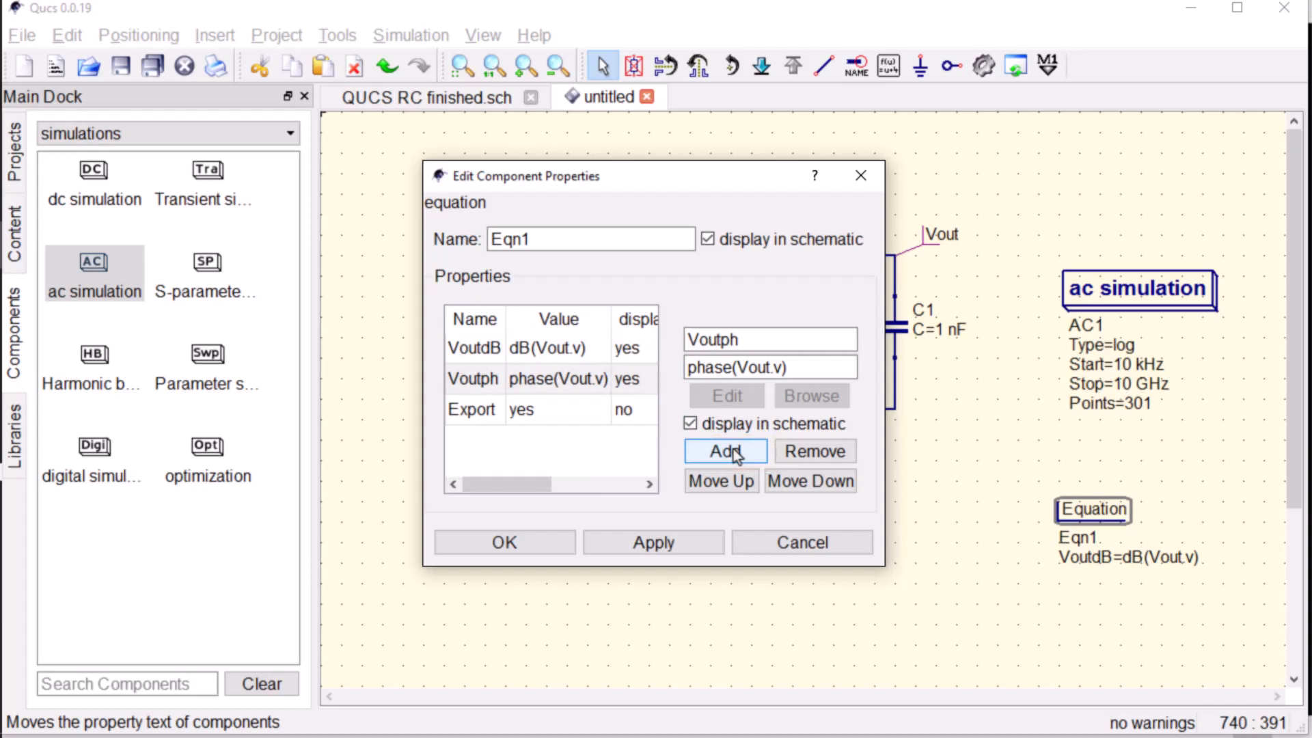
Add an equation named i_mag_dB with the value dB(Vin.i) to the equation block.
{"action": "left_click", "coordinate": [766, 336]}
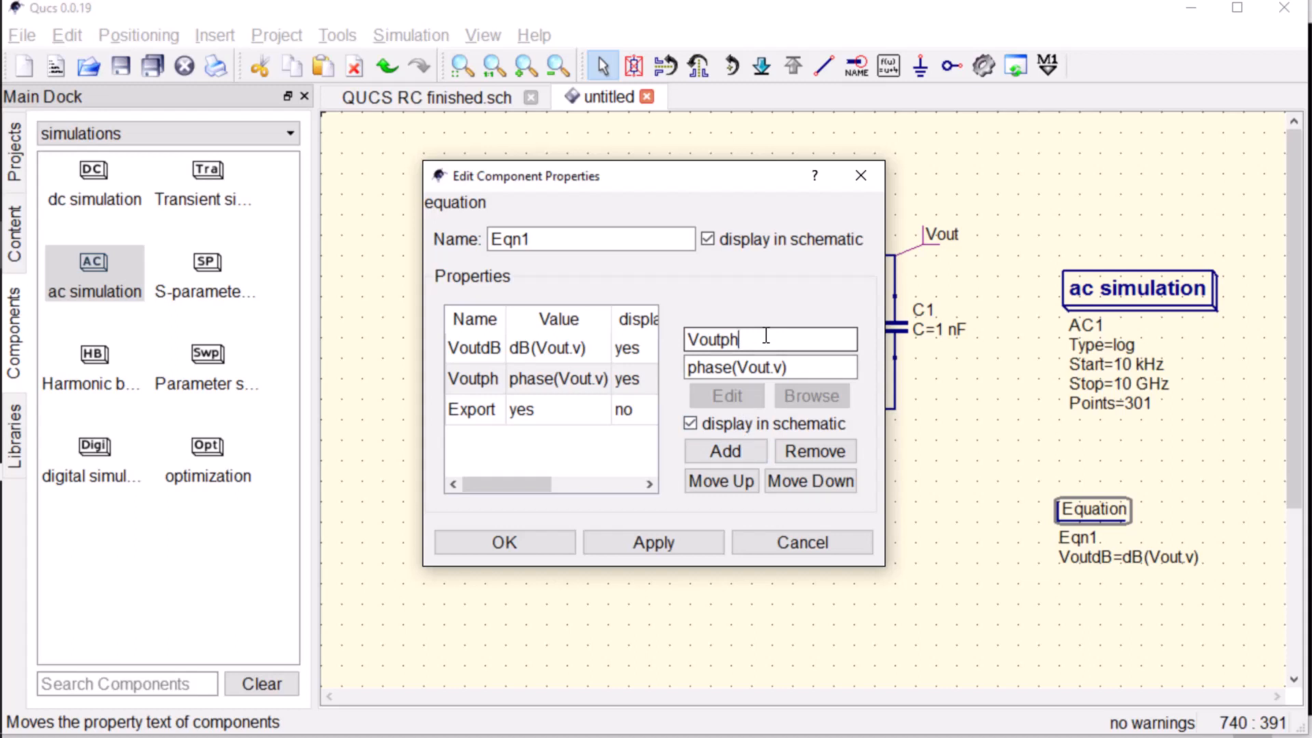
{"action": "key", "text": "BackSpace"}
{"action": "key", "text": "BackSpace"}
{"action": "key", "text": "BackSpace"}
{"action": "key", "text": "BackSpace"}
{"action": "key", "text": "BackSpace"}
{"action": "key", "text": "BackSpace"}
{"action": "type", "text": "i_mag_dB"}
{"action": "left_click", "coordinate": [734, 367]}
{"action": "key", "text": "BackSpace"}
{"action": "key", "text": "BackSpace"}
{"action": "key", "text": "BackSpace"}
{"action": "key", "text": "BackSpace"}
{"action": "key", "text": "BackSpace"}
{"action": "type", "text": "dB"}
{"action": "left_click", "coordinate": [749, 367]}
{"action": "key", "text": "BackSpace"}
{"action": "key", "text": "BackSpace"}
{"action": "key", "text": "BackSpace"}
{"action": "key", "text": "BackSpace"}
{"action": "key", "text": "BackSpace"}
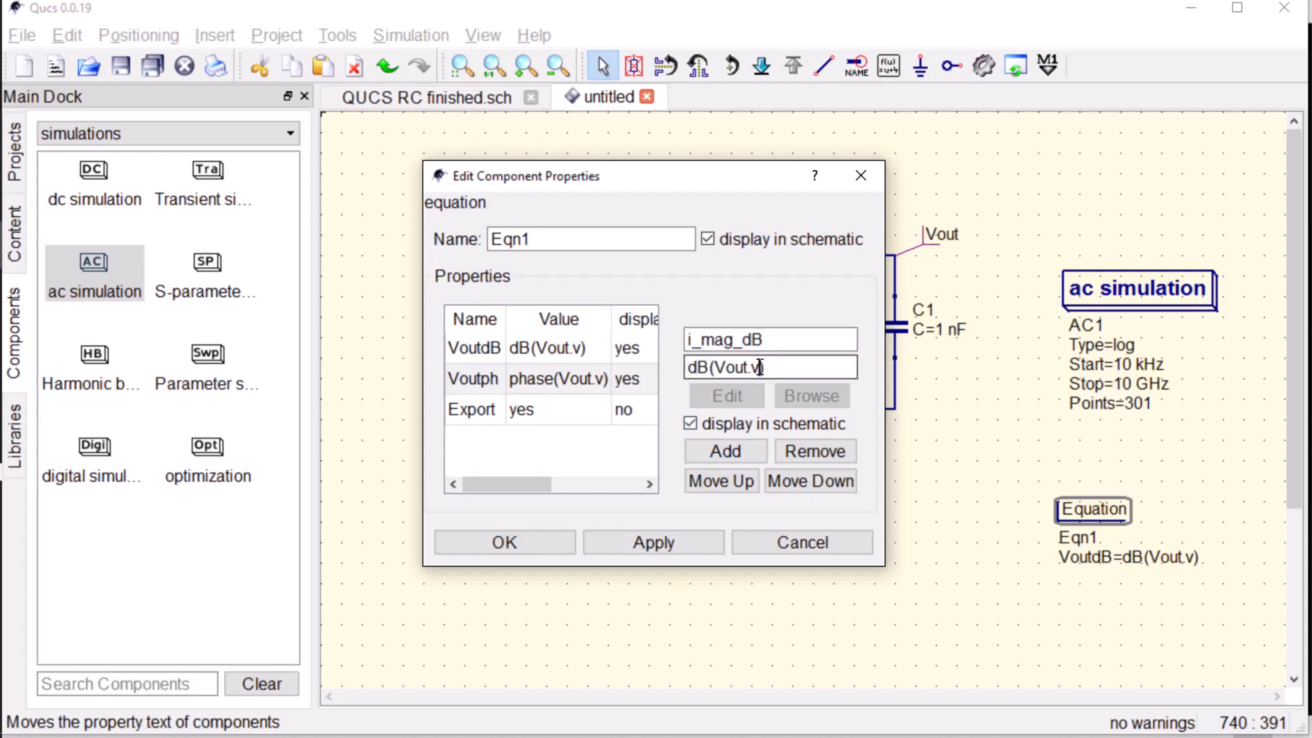
{"action": "type", "text": "in.i"}
{"action": "left_click", "coordinate": [745, 453]}
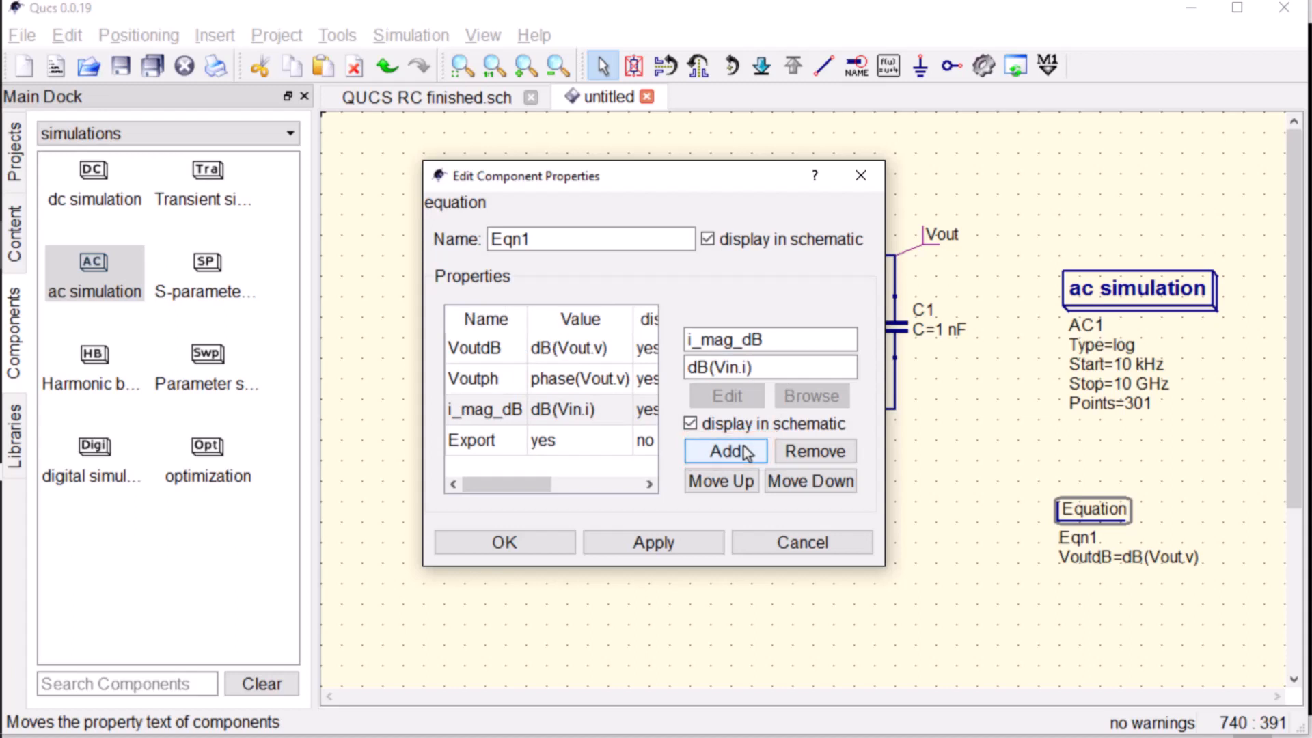
Add an equation named i_phase with the value phase(Vin.i), widen the properties dialog and accept the equations.
{"action": "left_click", "coordinate": [770, 337]}
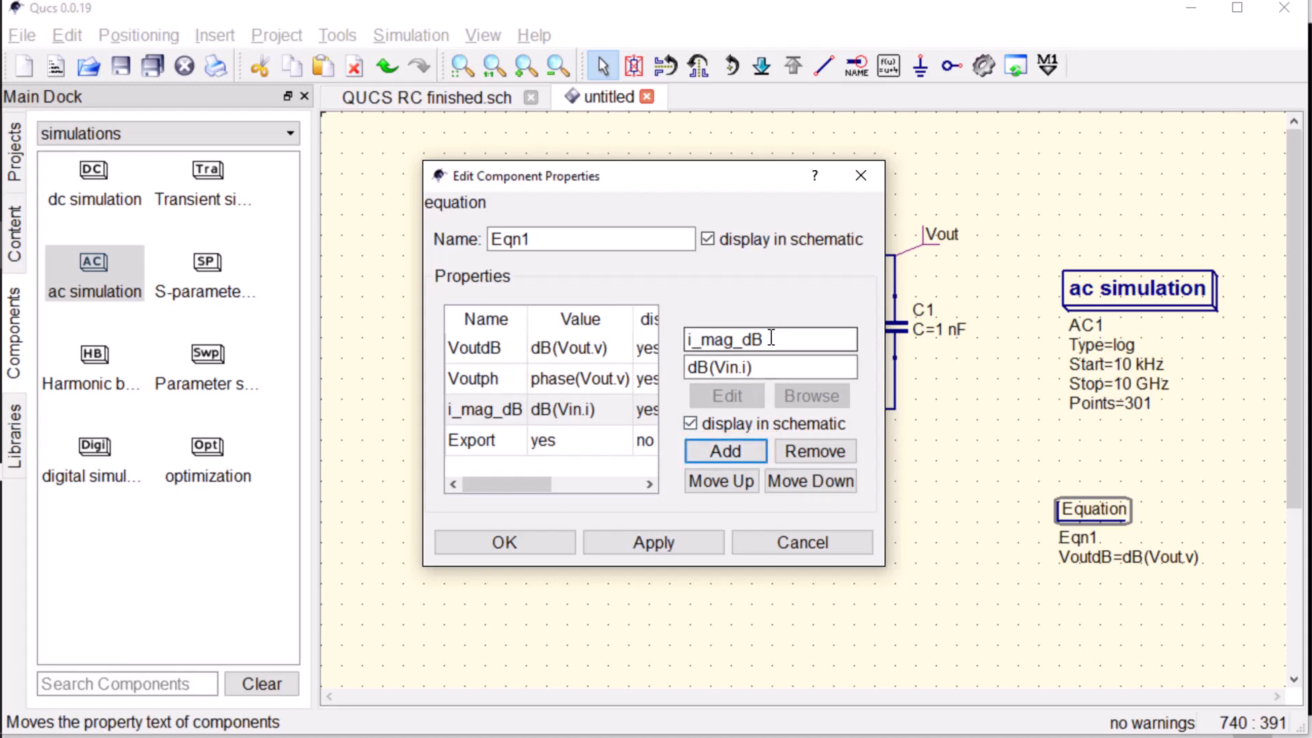
{"action": "key", "text": "BackSpace"}
{"action": "key", "text": "BackSpace"}
{"action": "key", "text": "BackSpace"}
{"action": "key", "text": "BackSpace"}
{"action": "key", "text": "BackSpace"}
{"action": "key", "text": "BackSpace"}
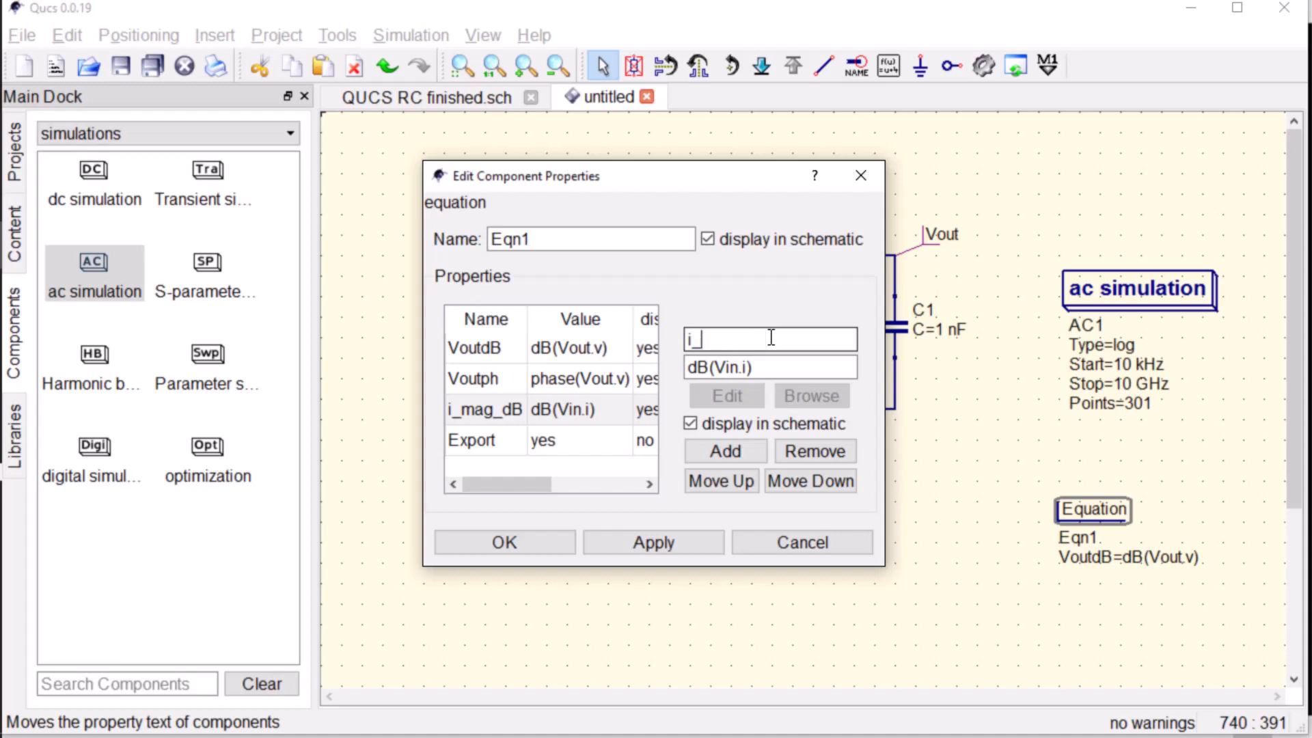
{"action": "type", "text": "phase"}
{"action": "left_click", "coordinate": [714, 367]}
{"action": "key", "text": "BackSpace"}
{"action": "key", "text": "BackSpace"}
{"action": "type", "text": "phase"}
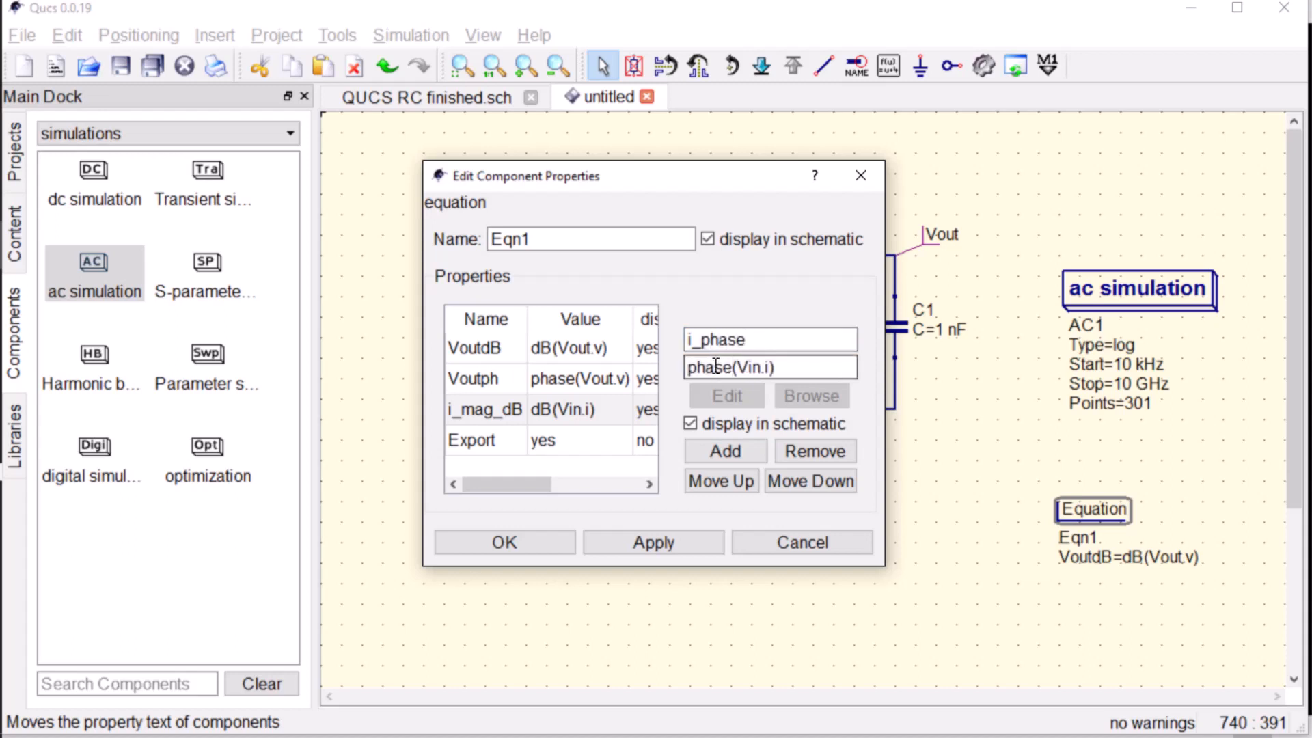
{"action": "left_click", "coordinate": [725, 451]}
{"action": "left_click_drag", "start_coordinate": [885, 406], "coordinate": [1081, 370]}
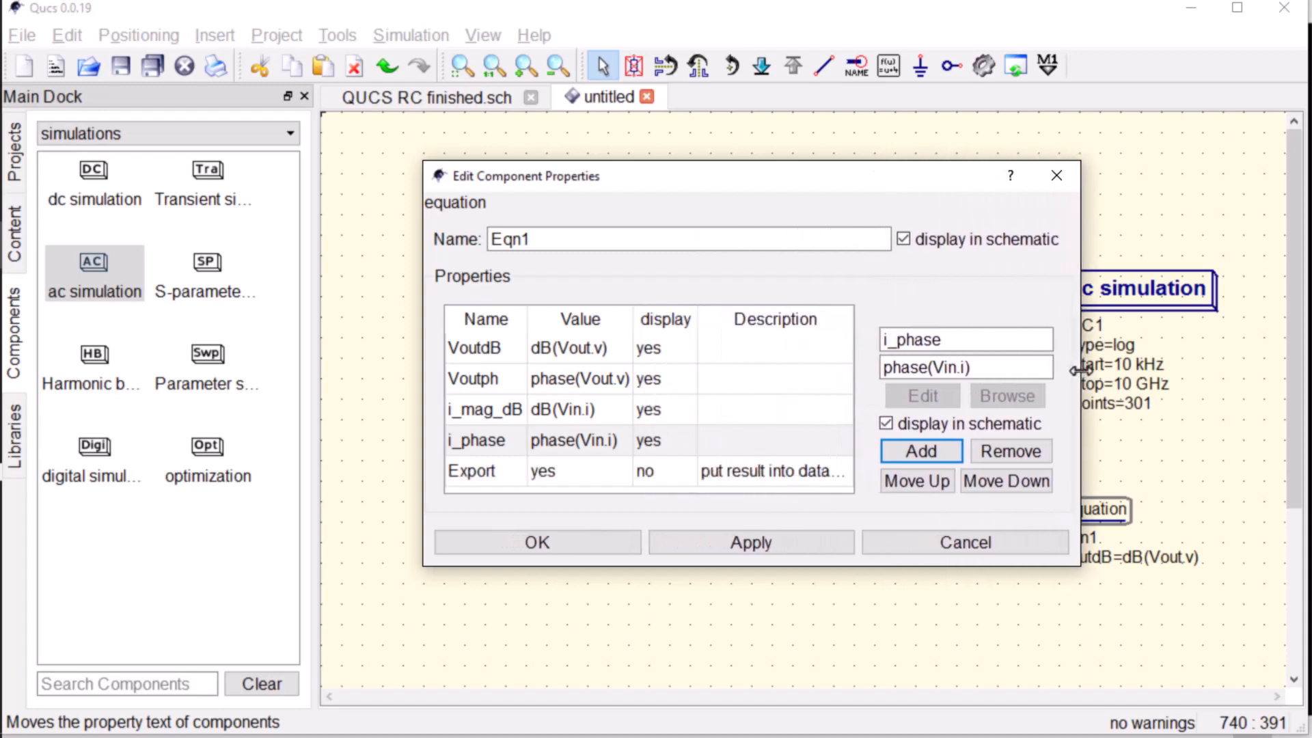
{"action": "left_click", "coordinate": [568, 544]}
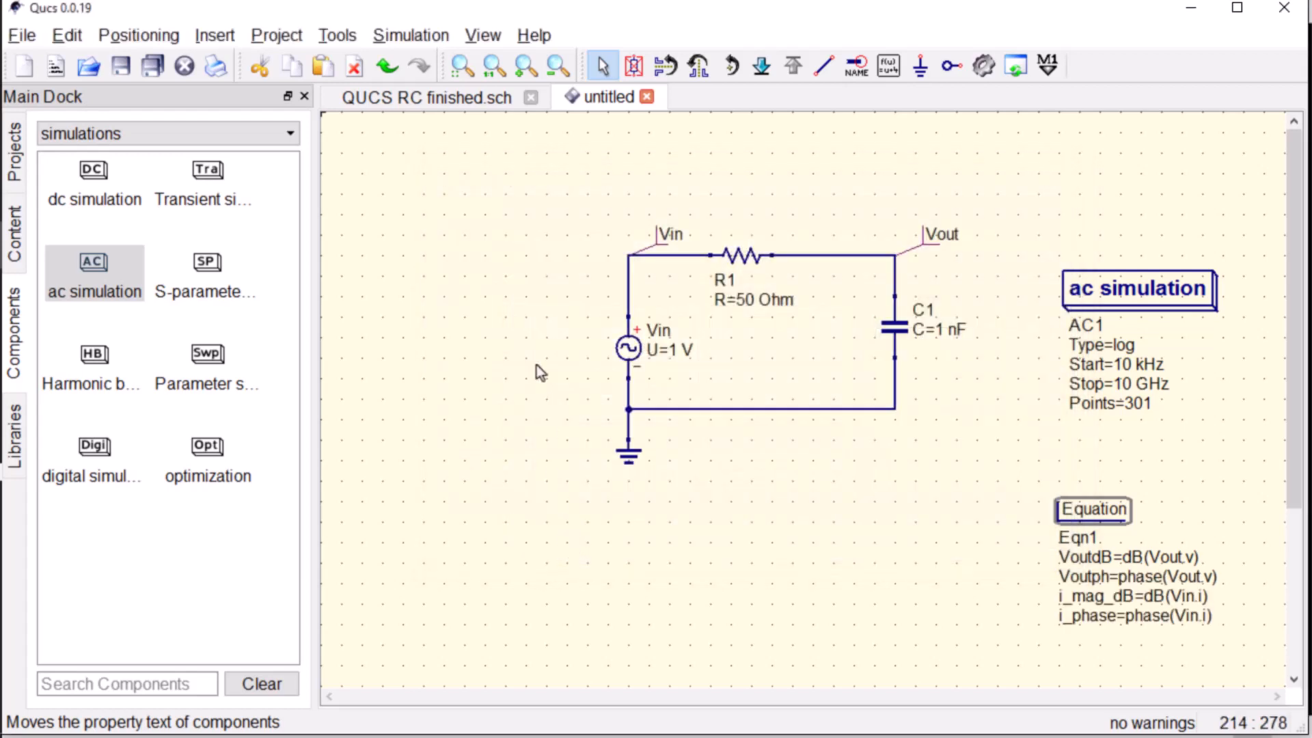
Move the ac simulation block closer to C1 and place the equation block to its right, level with it.
{"action": "left_click", "coordinate": [556, 67]}
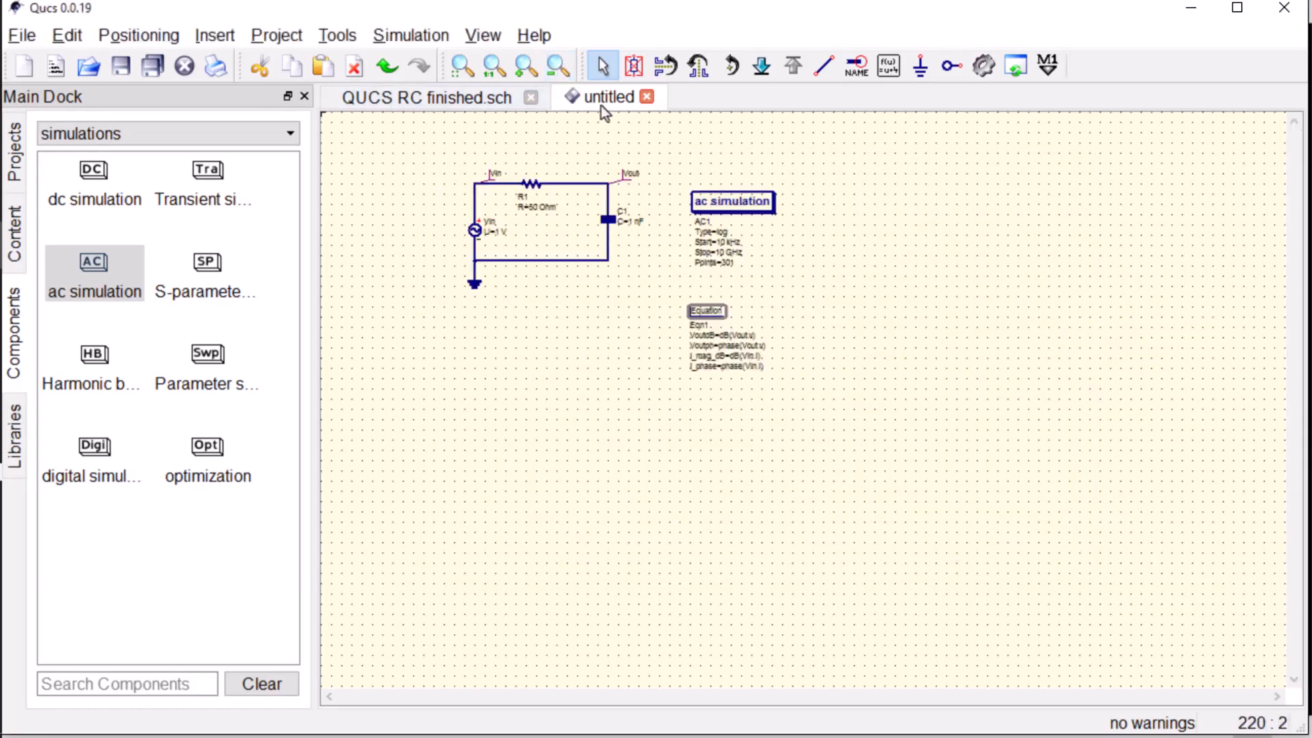
{"action": "left_click_drag", "start_coordinate": [749, 216], "coordinate": [692, 194]}
{"action": "left_click_drag", "start_coordinate": [712, 310], "coordinate": [782, 188]}
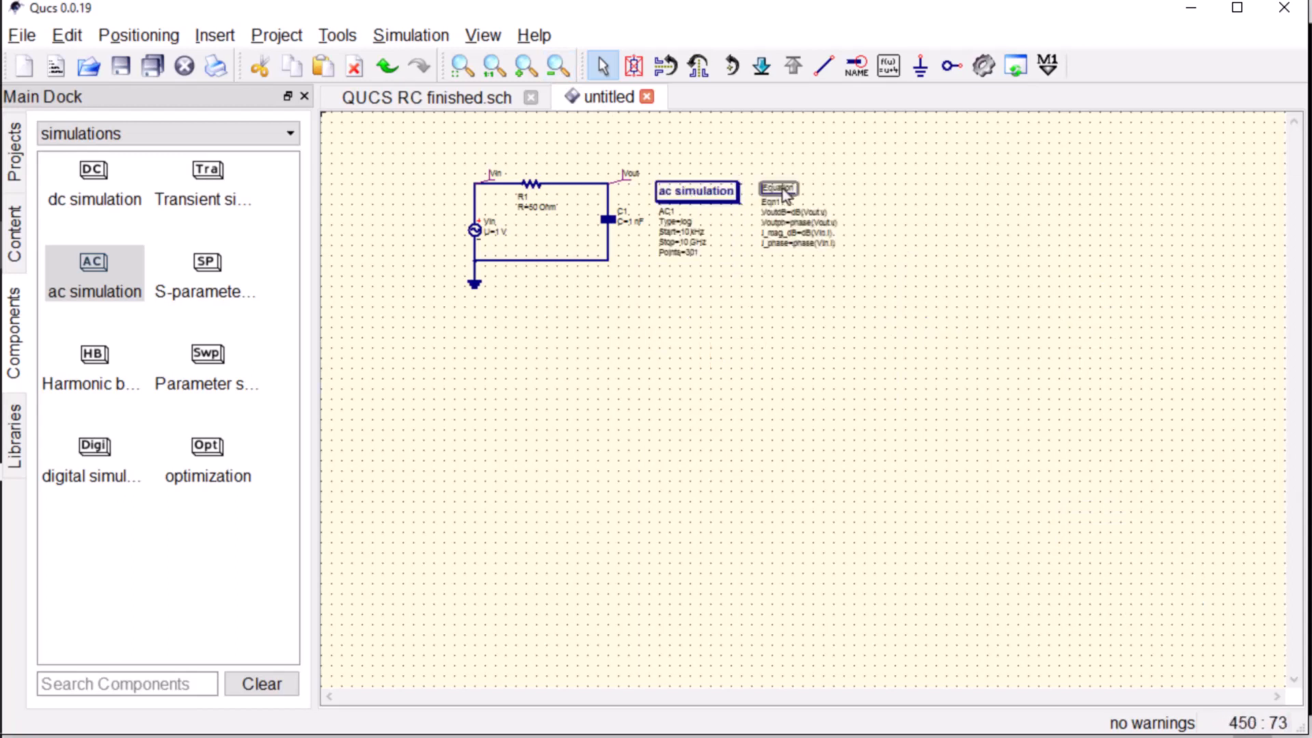
{"action": "left_click", "coordinate": [526, 67]}
{"action": "left_click_drag", "start_coordinate": [445, 146], "coordinate": [827, 383]}
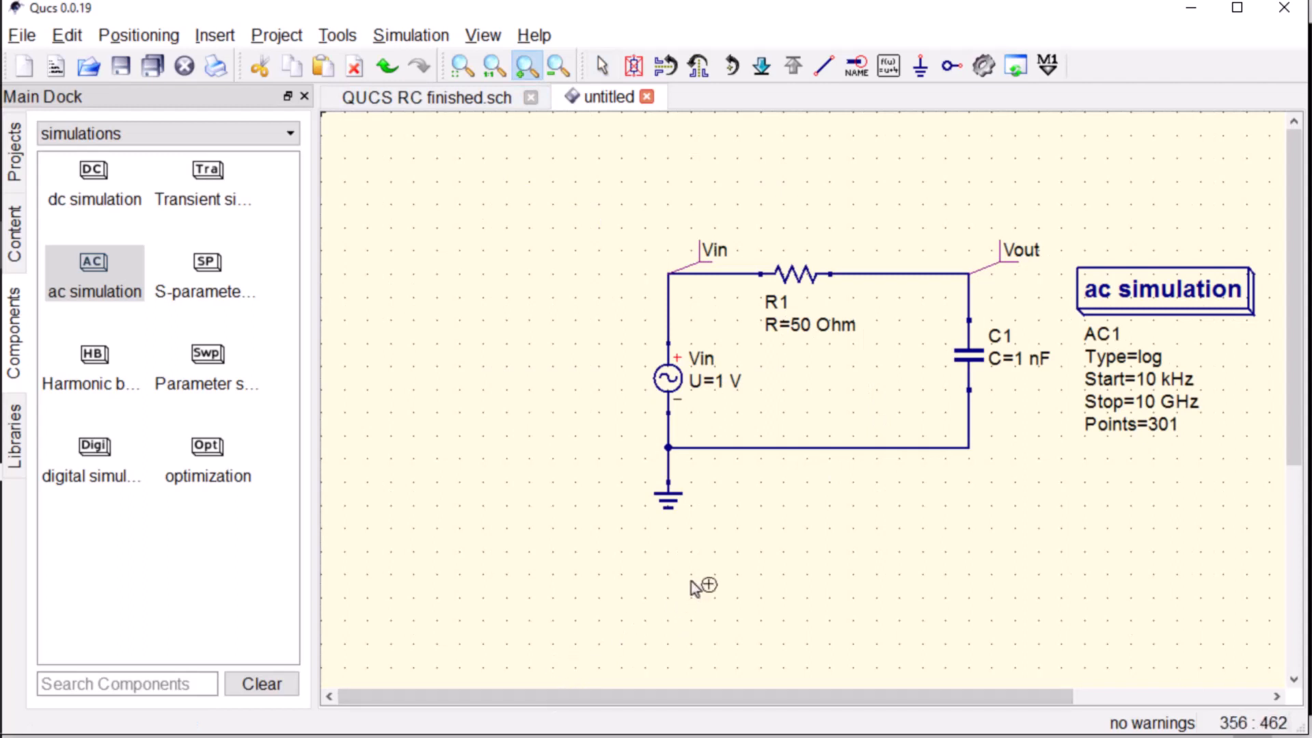
{"action": "key", "text": "Escape"}
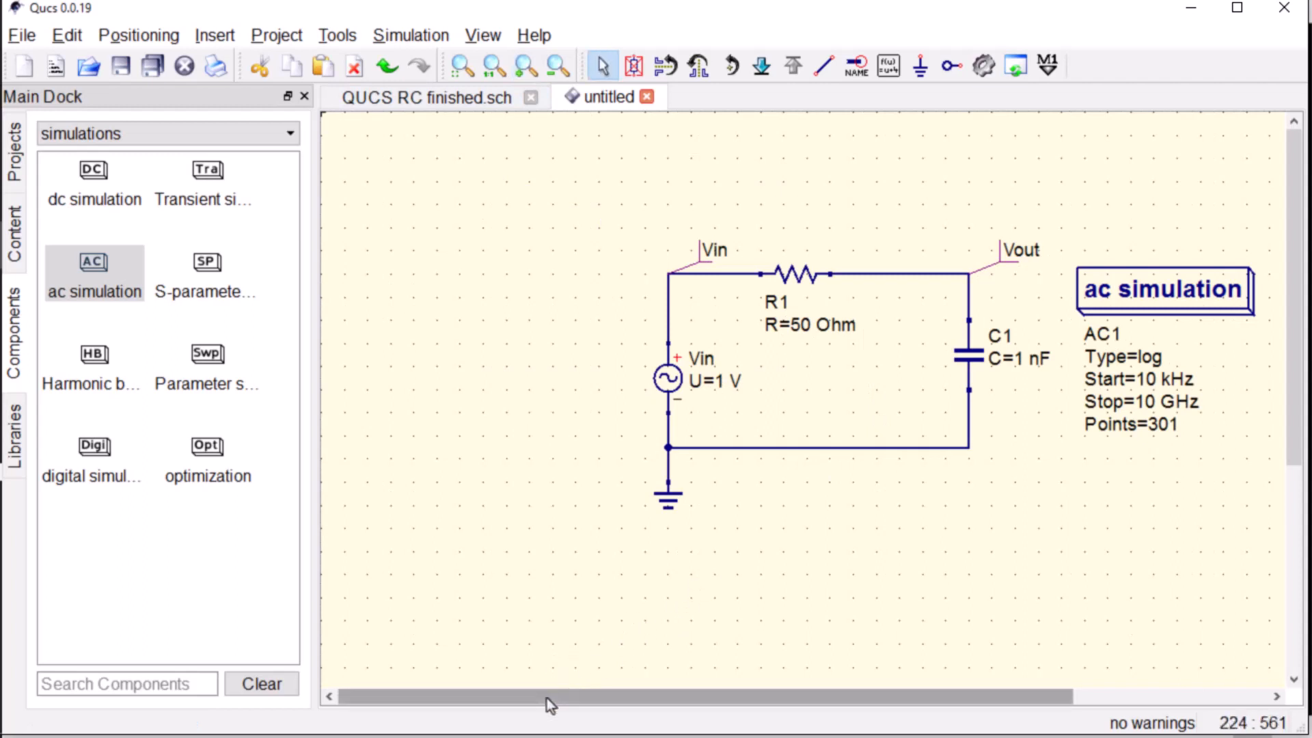
{"action": "left_click_drag", "start_coordinate": [547, 699], "coordinate": [781, 723]}
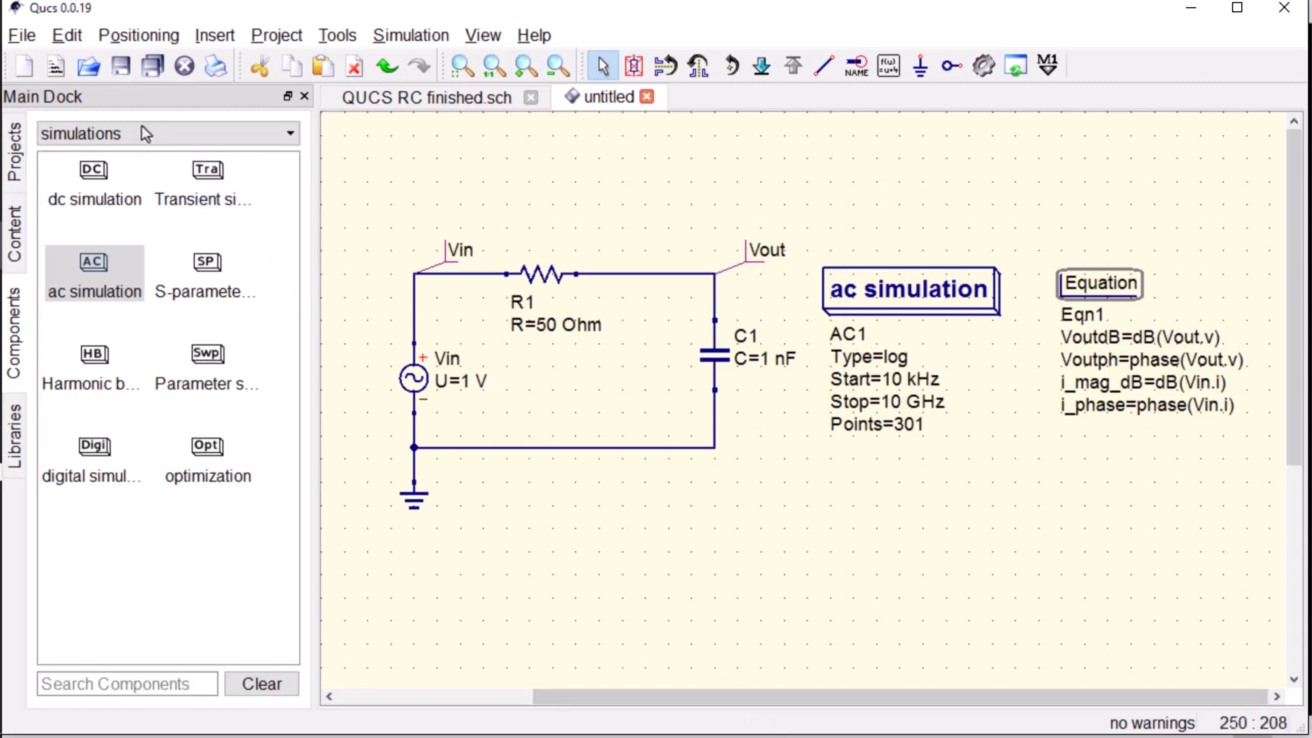
Save the schematic as QUCS RC AC in the QUCS RC sim folder on the Desktop.
{"action": "left_click", "coordinate": [28, 37]}
{"action": "left_click", "coordinate": [91, 239]}
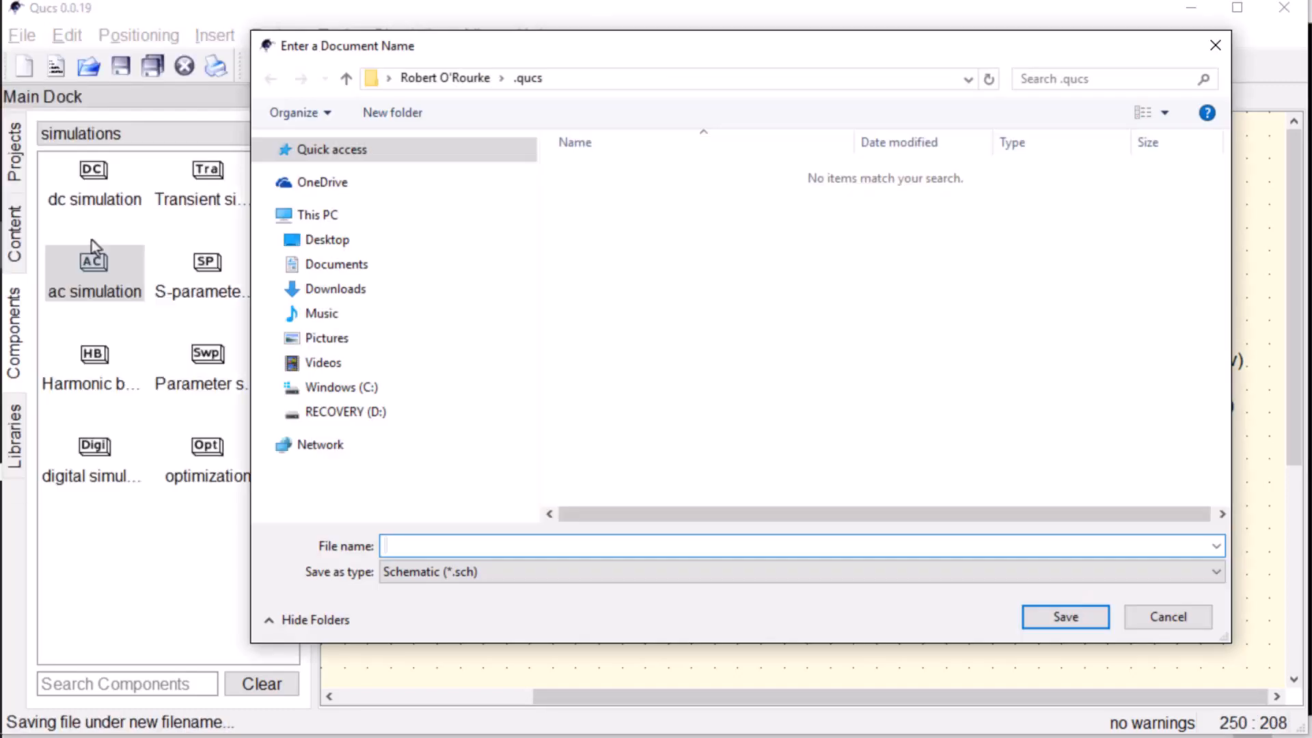
{"action": "left_click", "coordinate": [328, 240]}
{"action": "double_click", "coordinate": [615, 194]}
{"action": "left_click", "coordinate": [434, 539]}
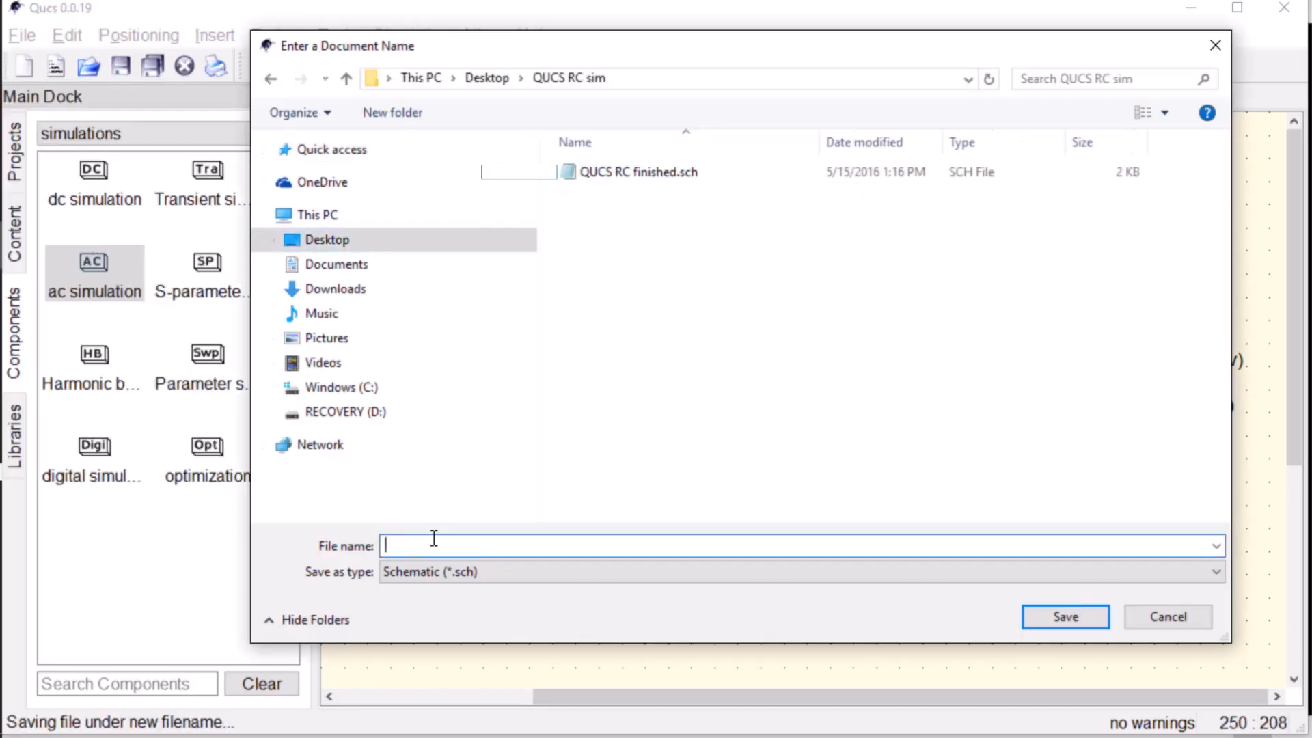
{"action": "type", "text": "QUCS RC AC"}
{"action": "left_click", "coordinate": [1052, 622]}
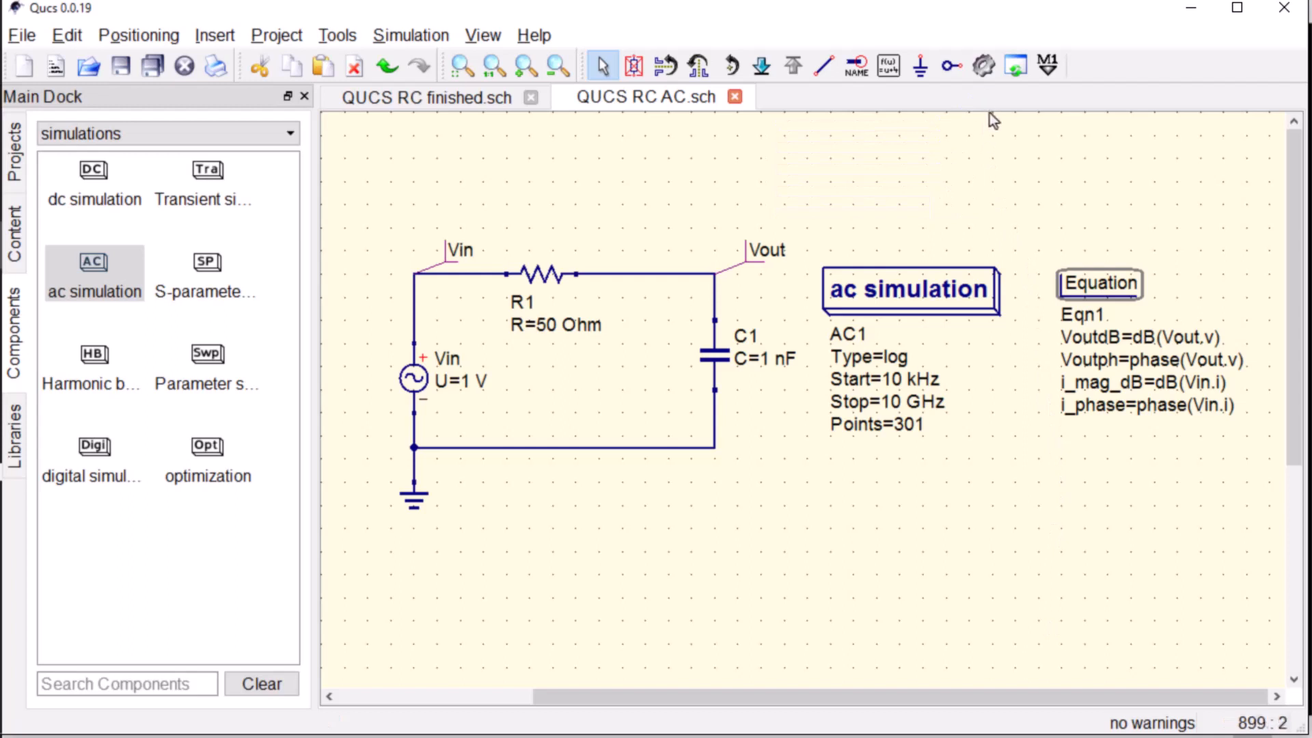
Run the ac simulation and close the empty data display document QUCS RC AC.dpl.
{"action": "left_click", "coordinate": [989, 73]}
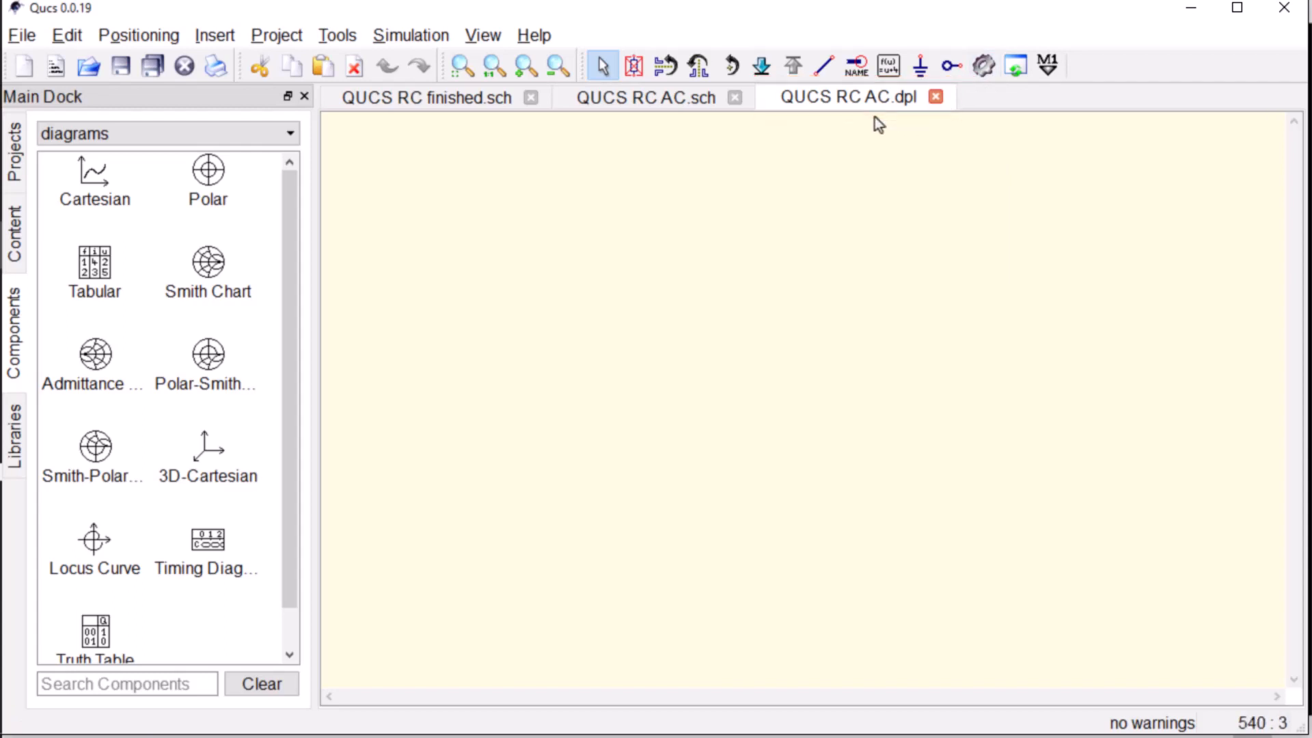
{"action": "left_click", "coordinate": [937, 97]}
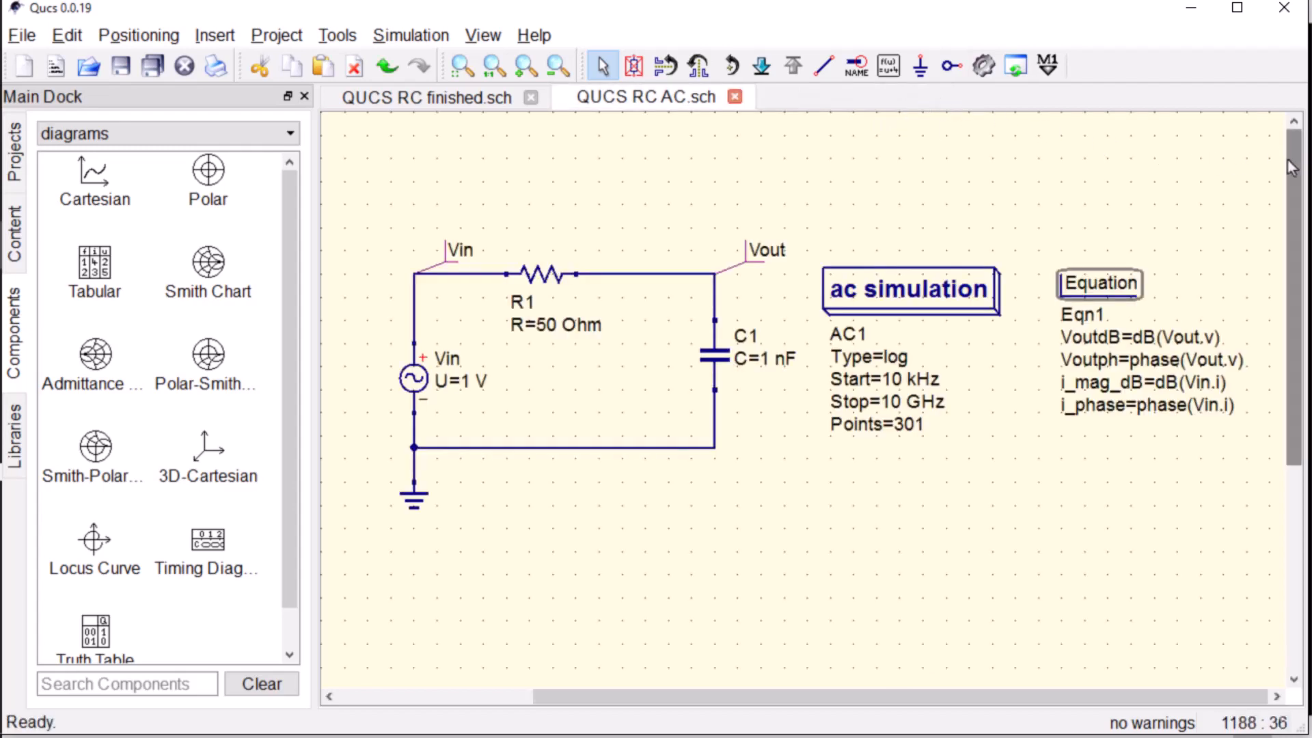
Place a Cartesian diagram below the circuit and add VoutdB from the QUCS RC AC dataset as its graph.
{"action": "left_click_drag", "start_coordinate": [1292, 154], "coordinate": [1289, 238]}
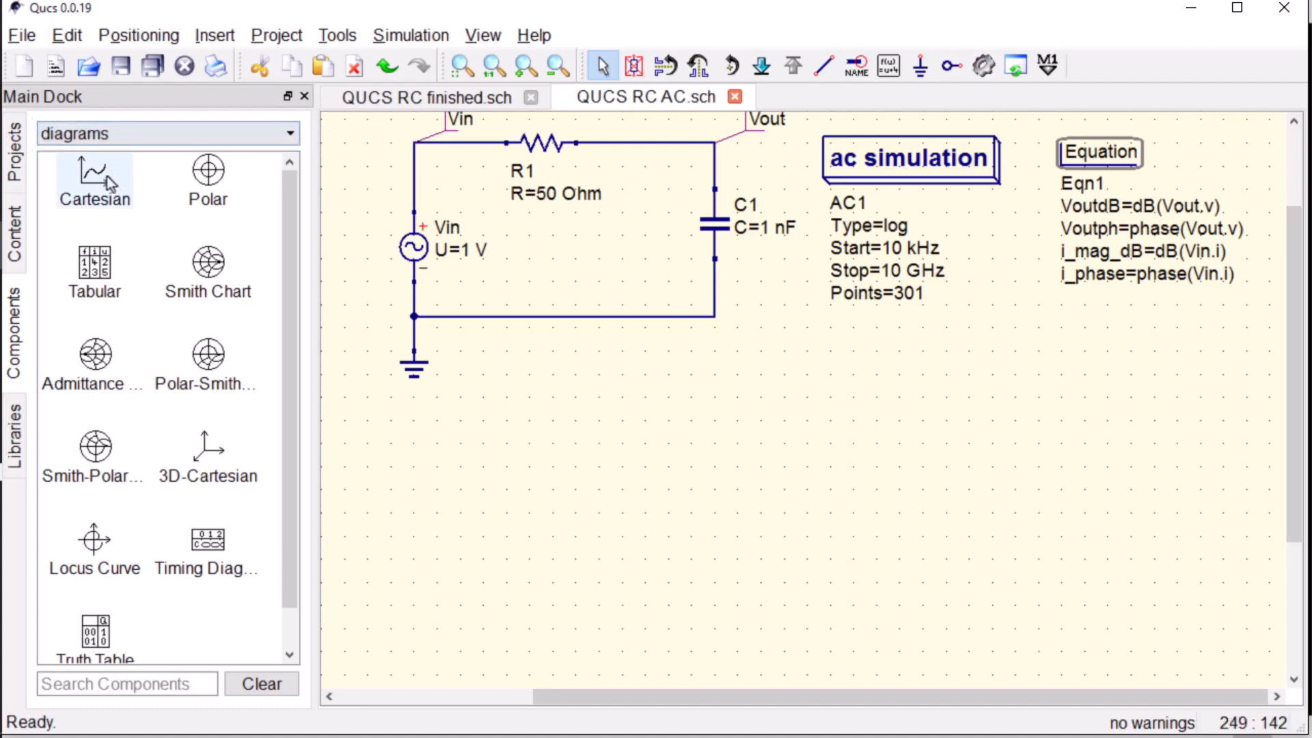
{"action": "left_click_drag", "start_coordinate": [106, 176], "coordinate": [395, 674]}
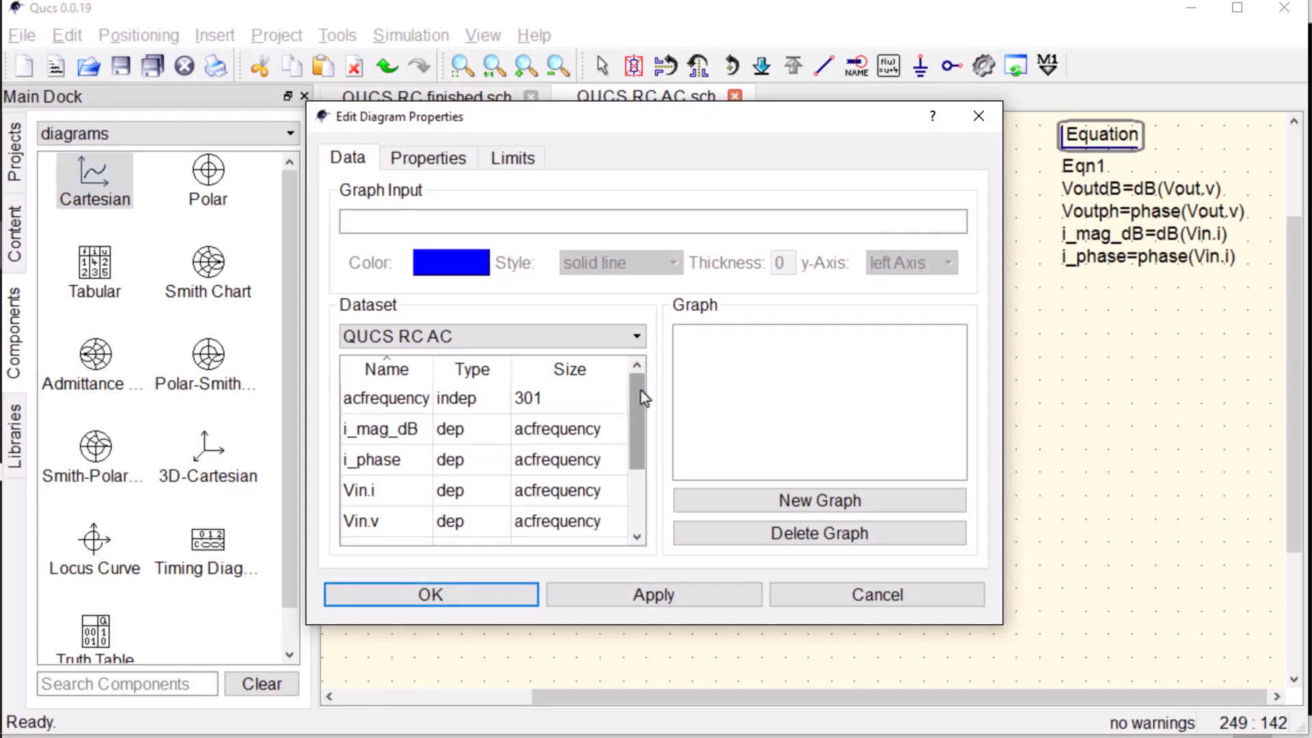
{"action": "left_click_drag", "start_coordinate": [641, 390], "coordinate": [633, 456]}
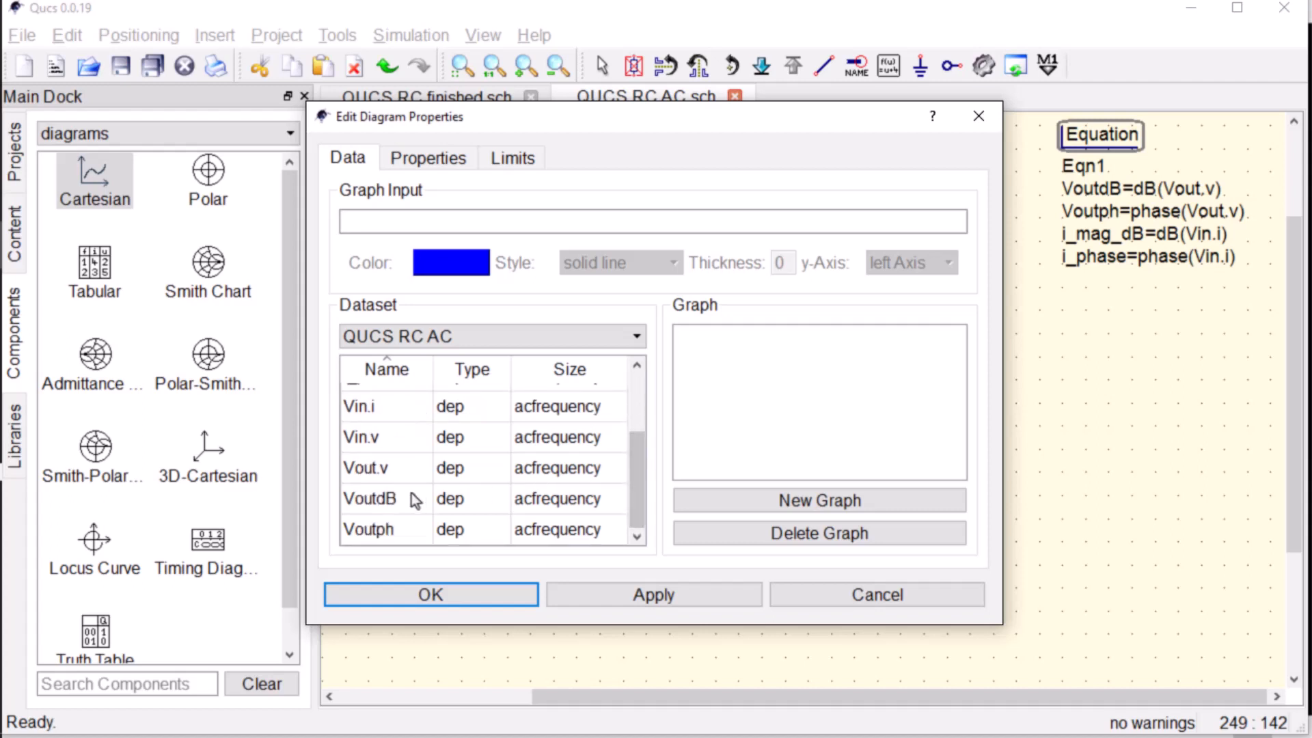
{"action": "double_click", "coordinate": [387, 500]}
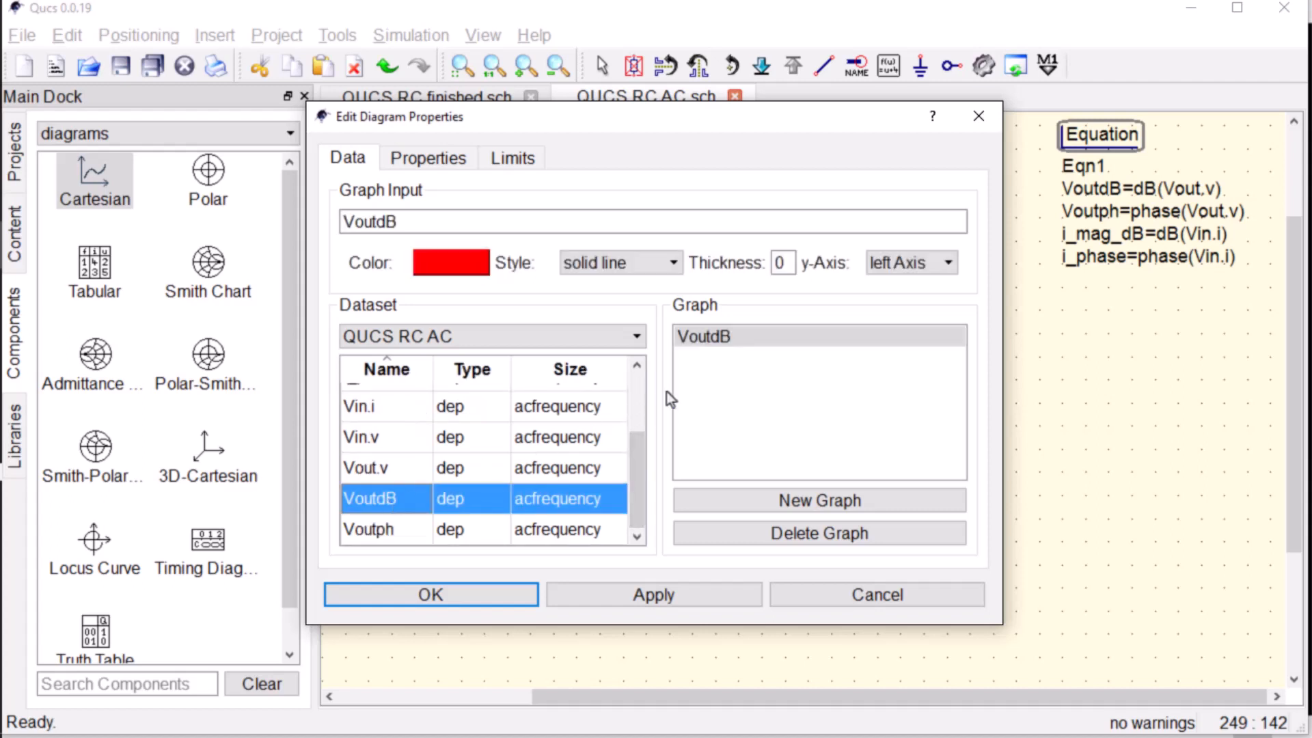
{"action": "left_click", "coordinate": [720, 342]}
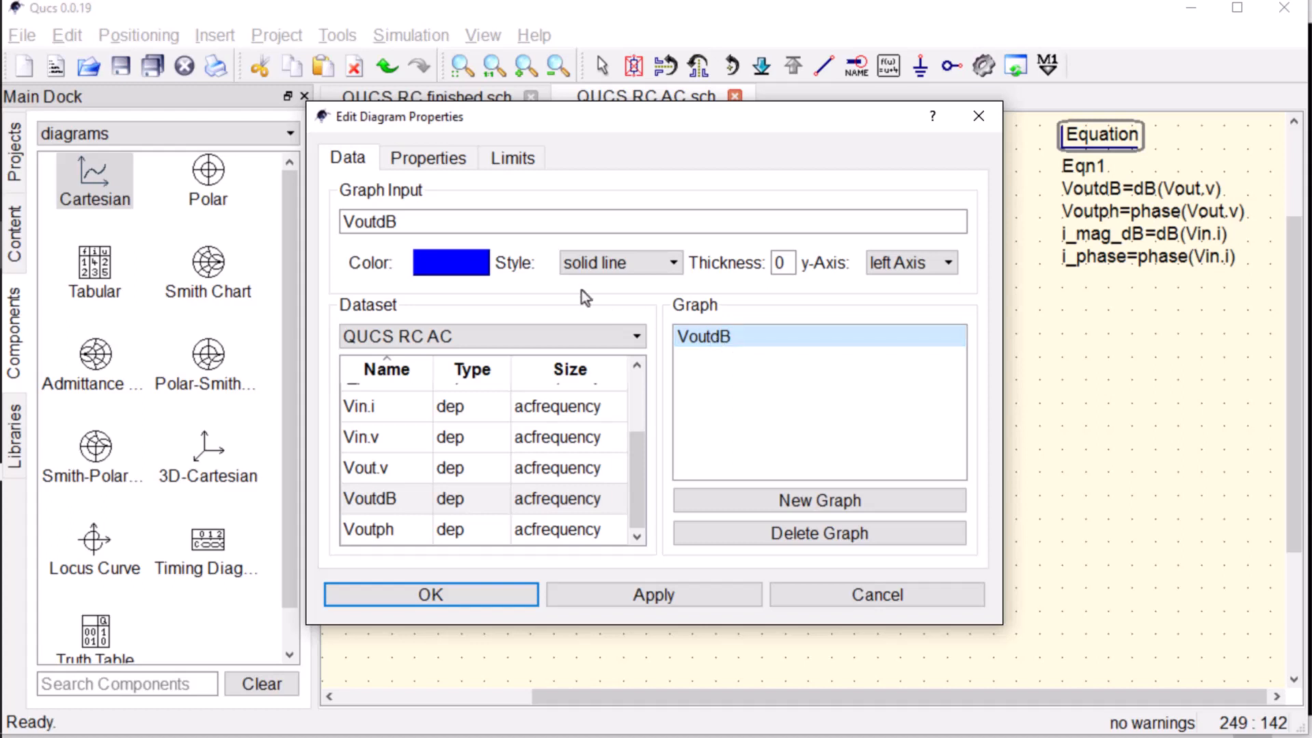
Label the diagram's x-axis "frequency" and left axis "Vout in dB", enable the logarithmic x-axis grid and accept the settings.
{"action": "left_click", "coordinate": [449, 161]}
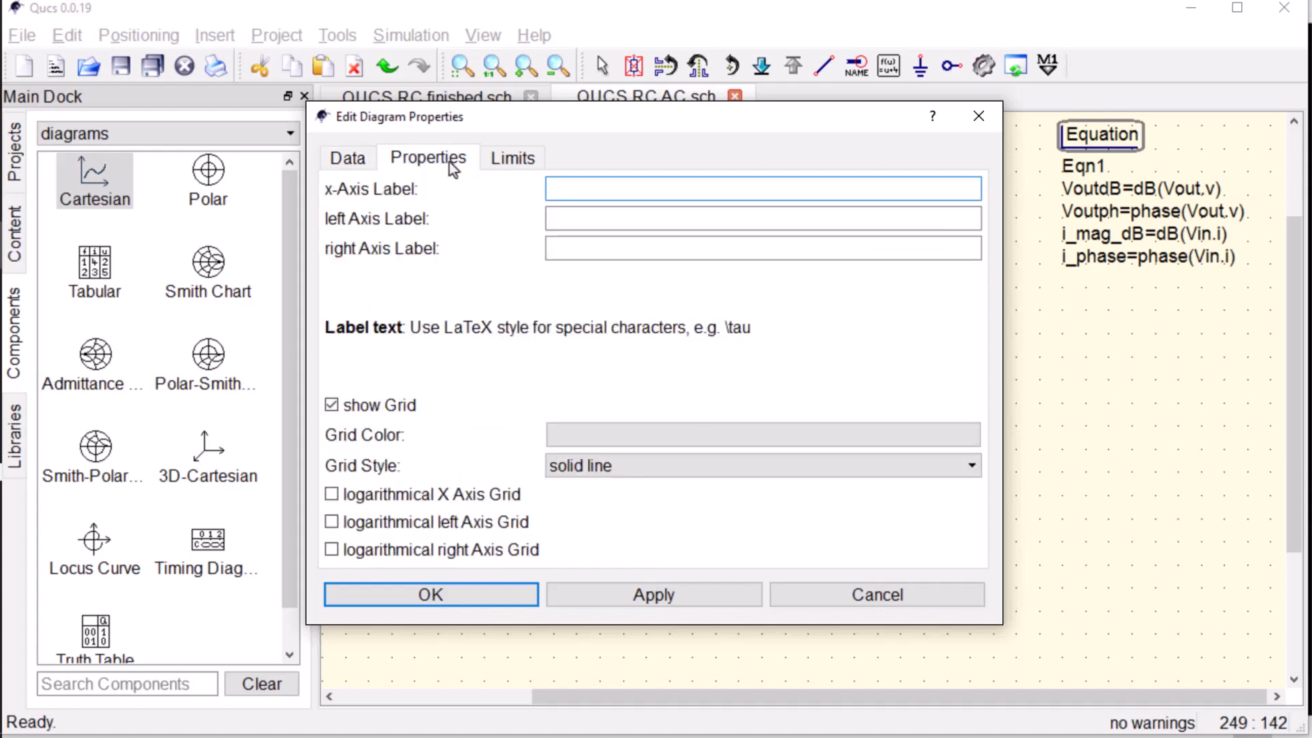
{"action": "type", "text": "frequency"}
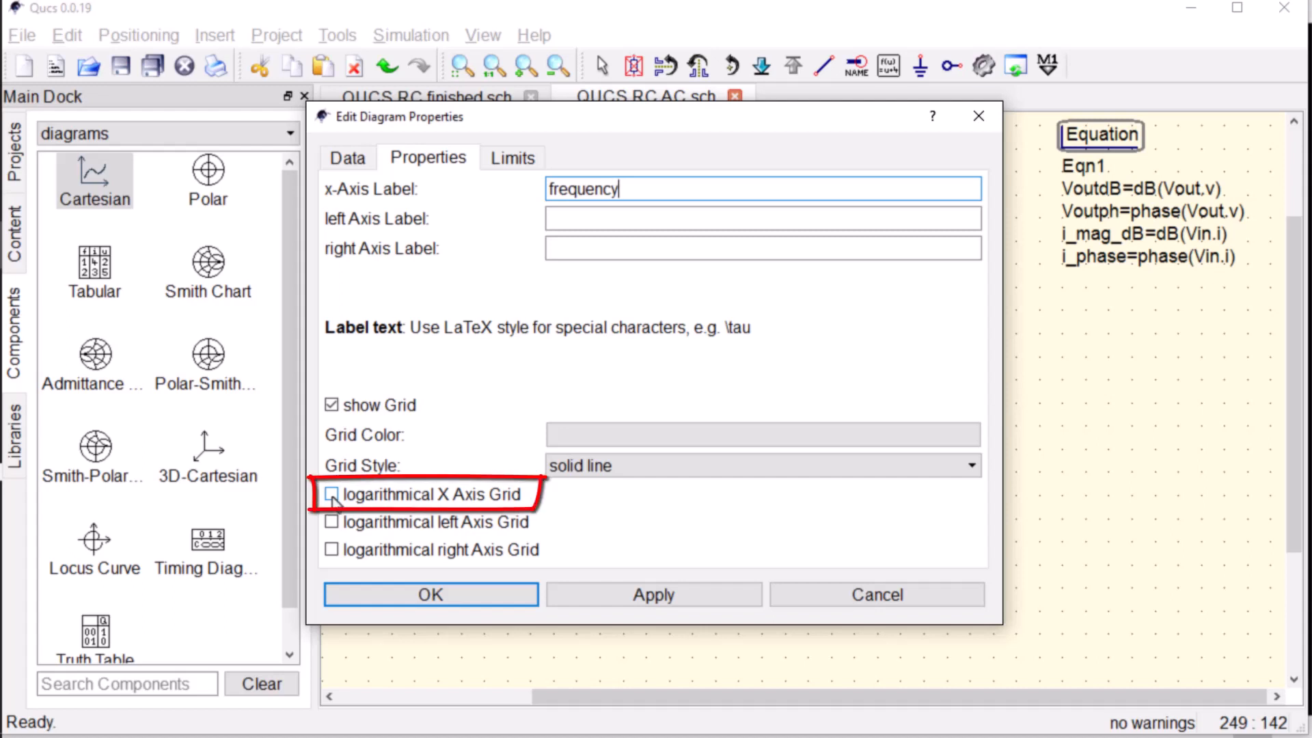
{"action": "left_click", "coordinate": [333, 496]}
{"action": "left_click", "coordinate": [595, 220]}
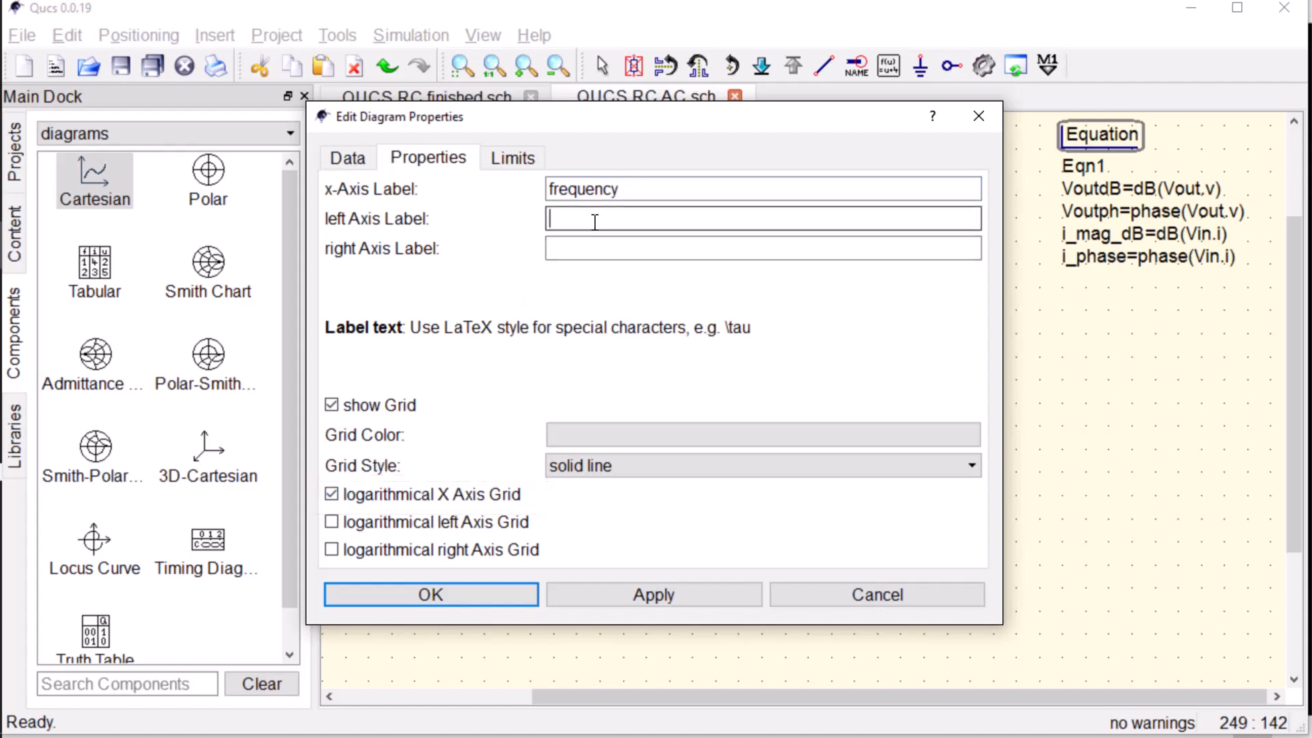
{"action": "type", "text": "Vout in dB"}
{"action": "left_click", "coordinate": [503, 592]}
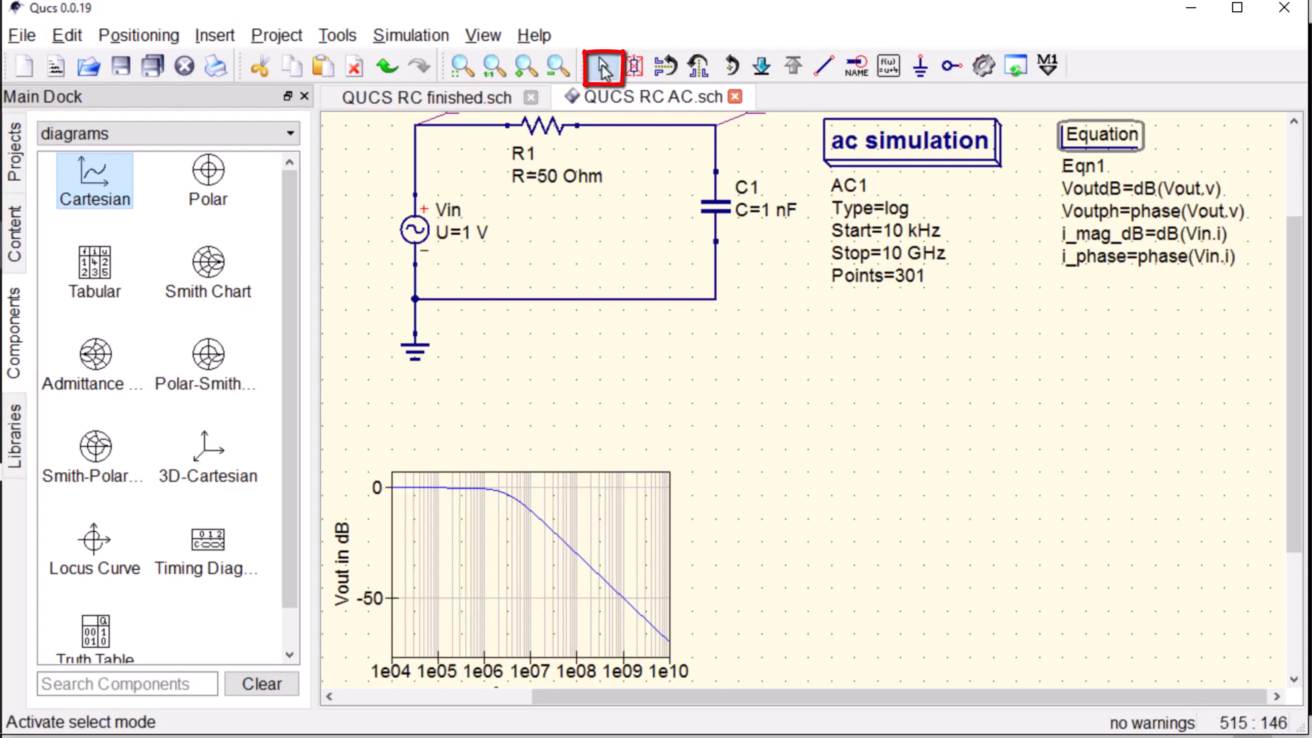
Enlarge the Vout in dB diagram up and to the right so it fills the space just below the circuit.
{"action": "left_click", "coordinate": [609, 501]}
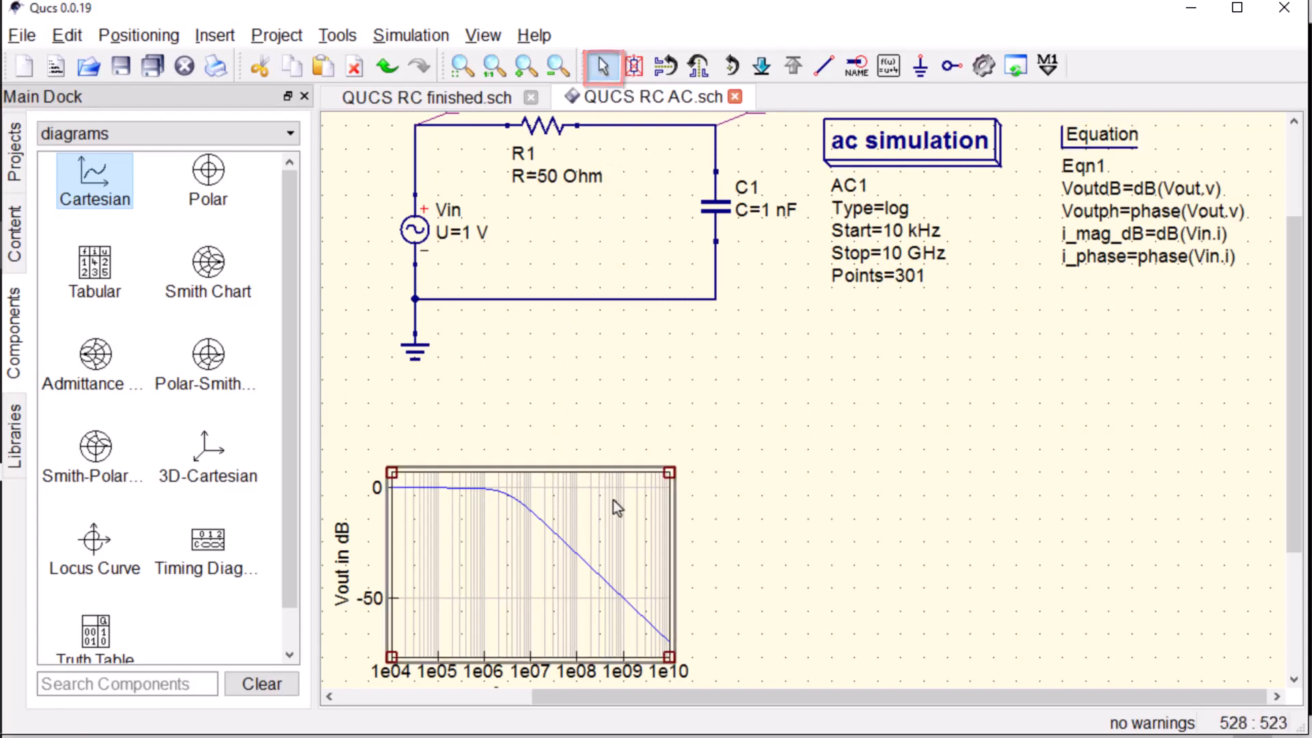
{"action": "left_click_drag", "start_coordinate": [680, 469], "coordinate": [785, 375]}
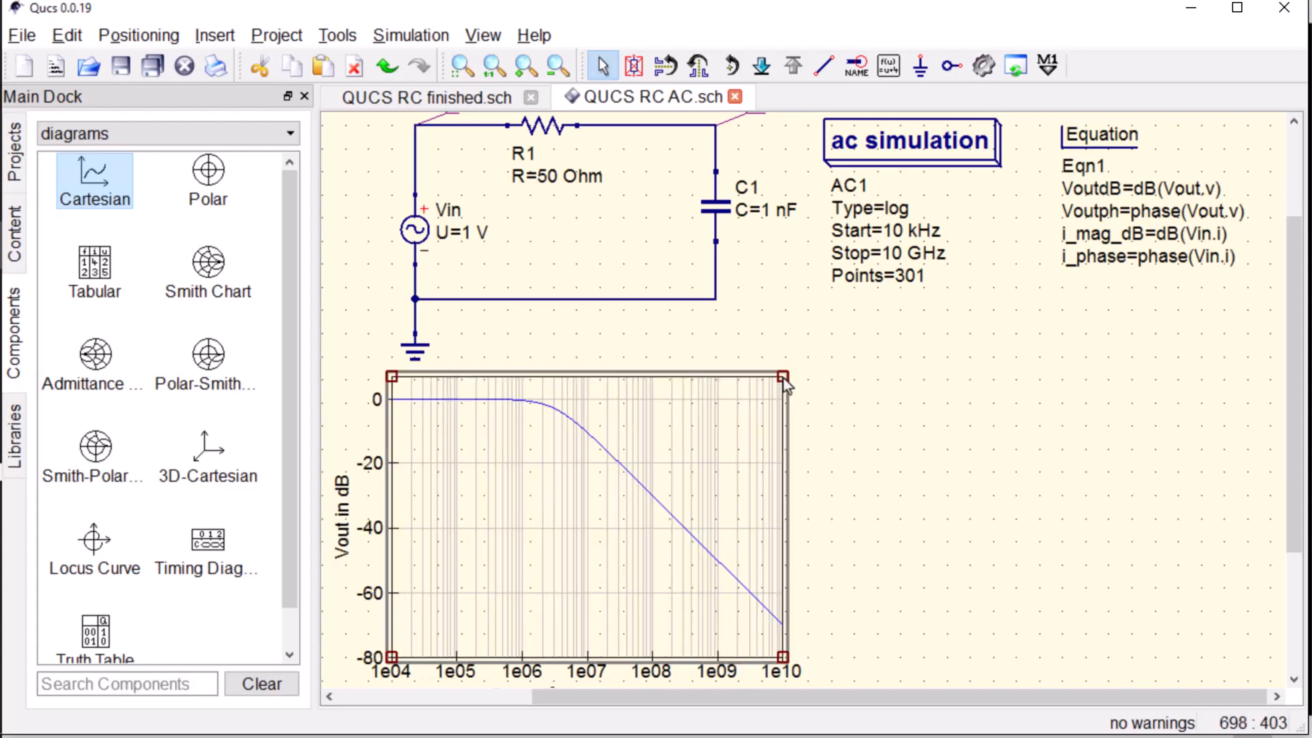
{"action": "left_click", "coordinate": [711, 349]}
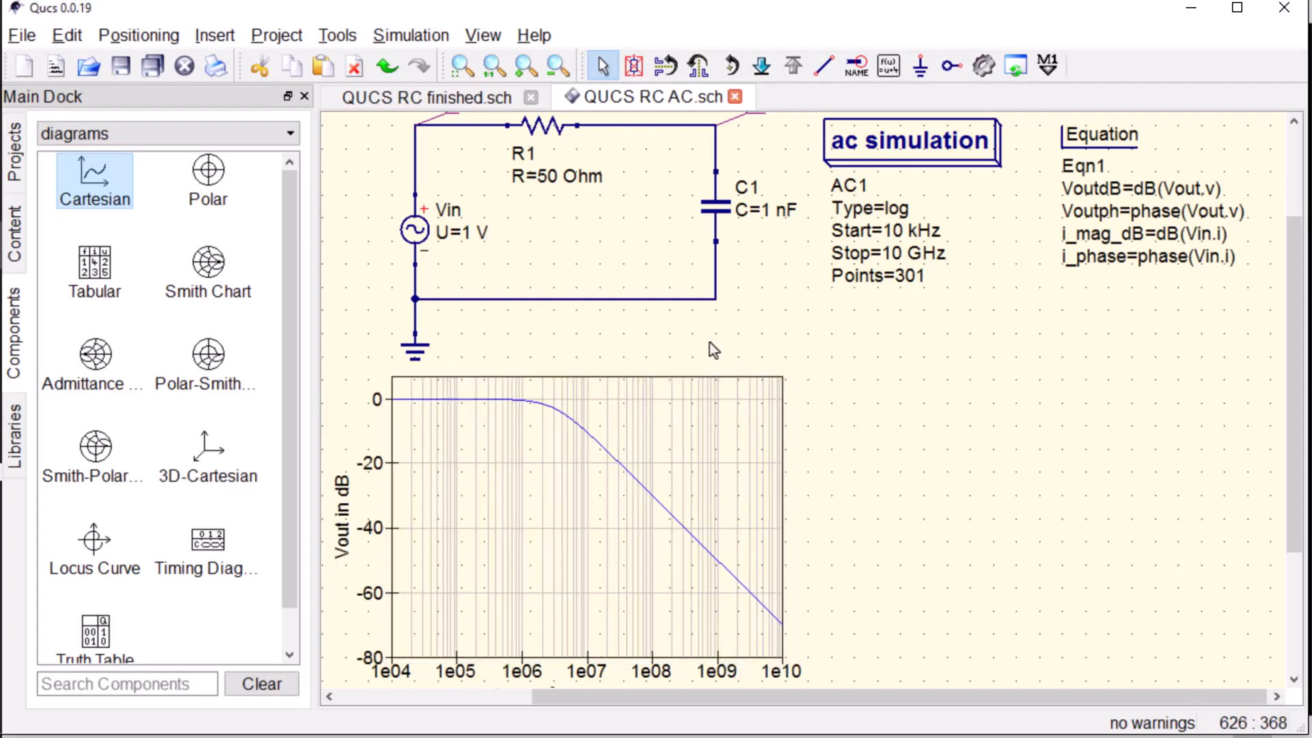
Copy the Vout in dB diagram and paste one duplicate to its right, level with the original.
{"action": "left_click", "coordinate": [679, 416]}
{"action": "right_click", "coordinate": [679, 416]}
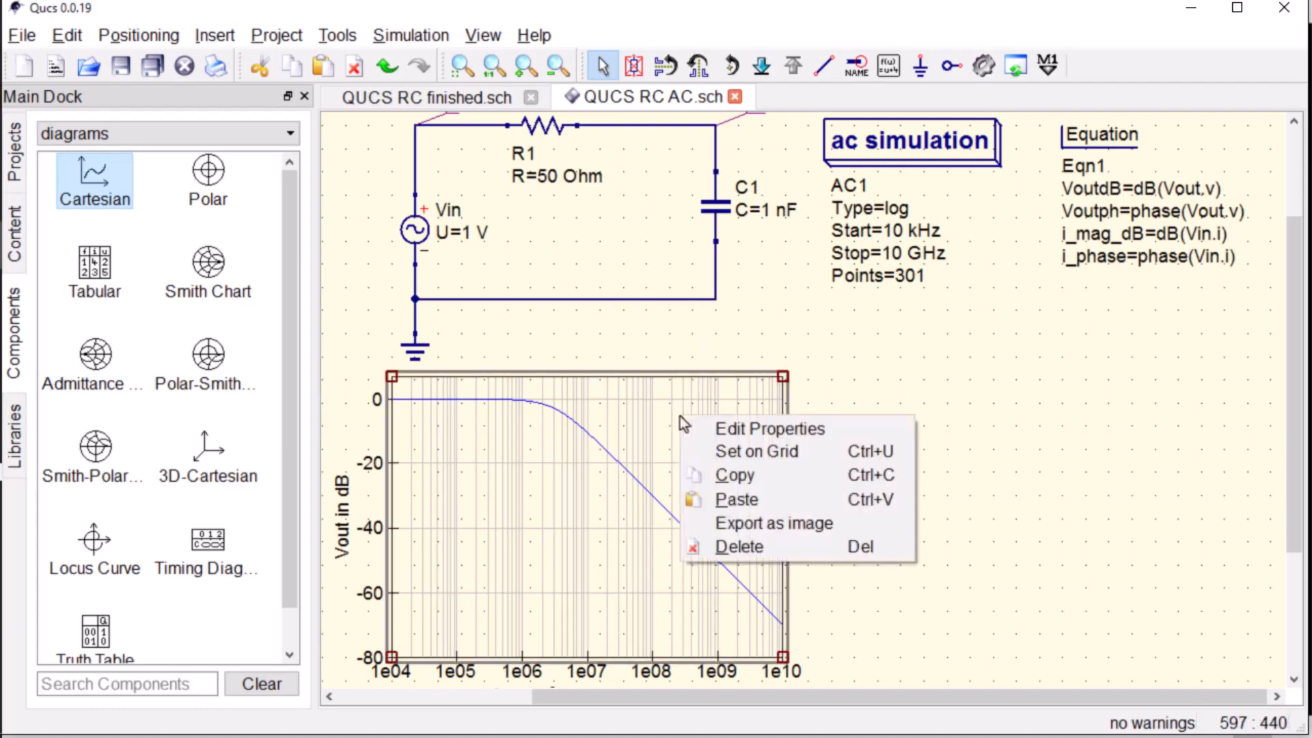
{"action": "left_click", "coordinate": [735, 474]}
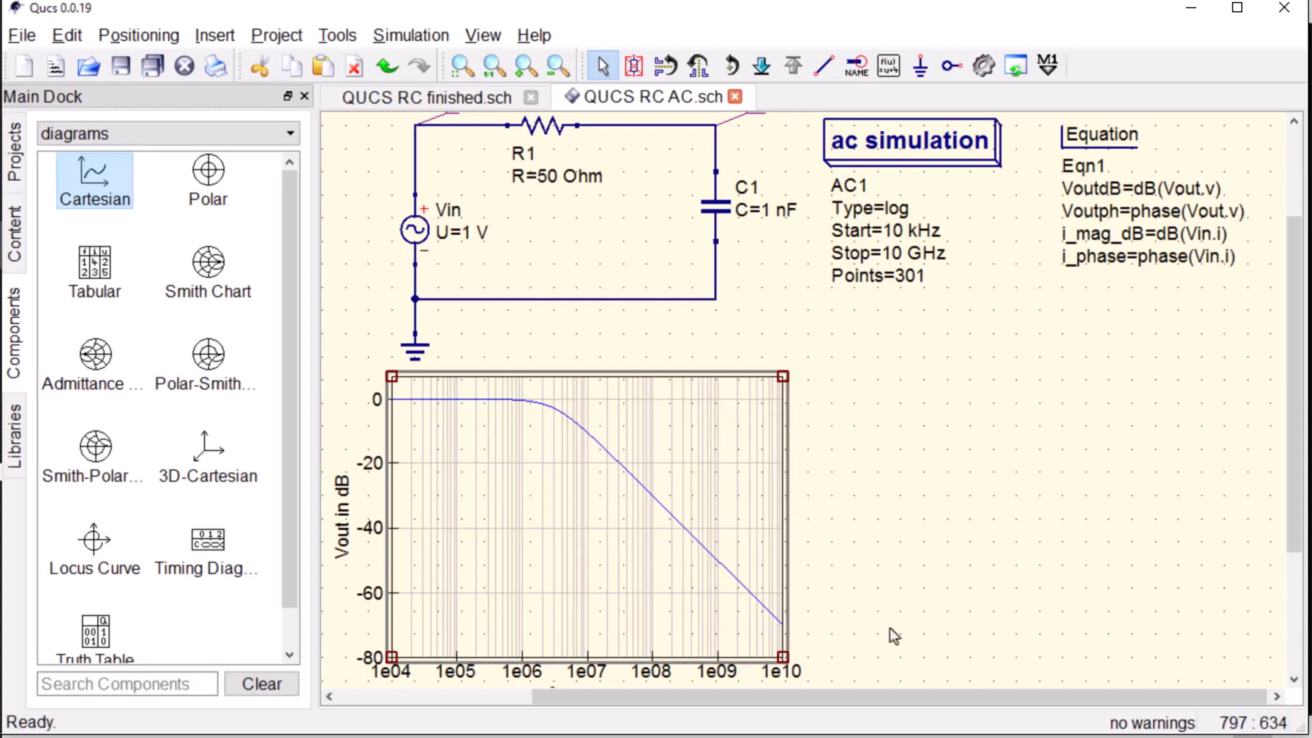
{"action": "right_click", "coordinate": [900, 594]}
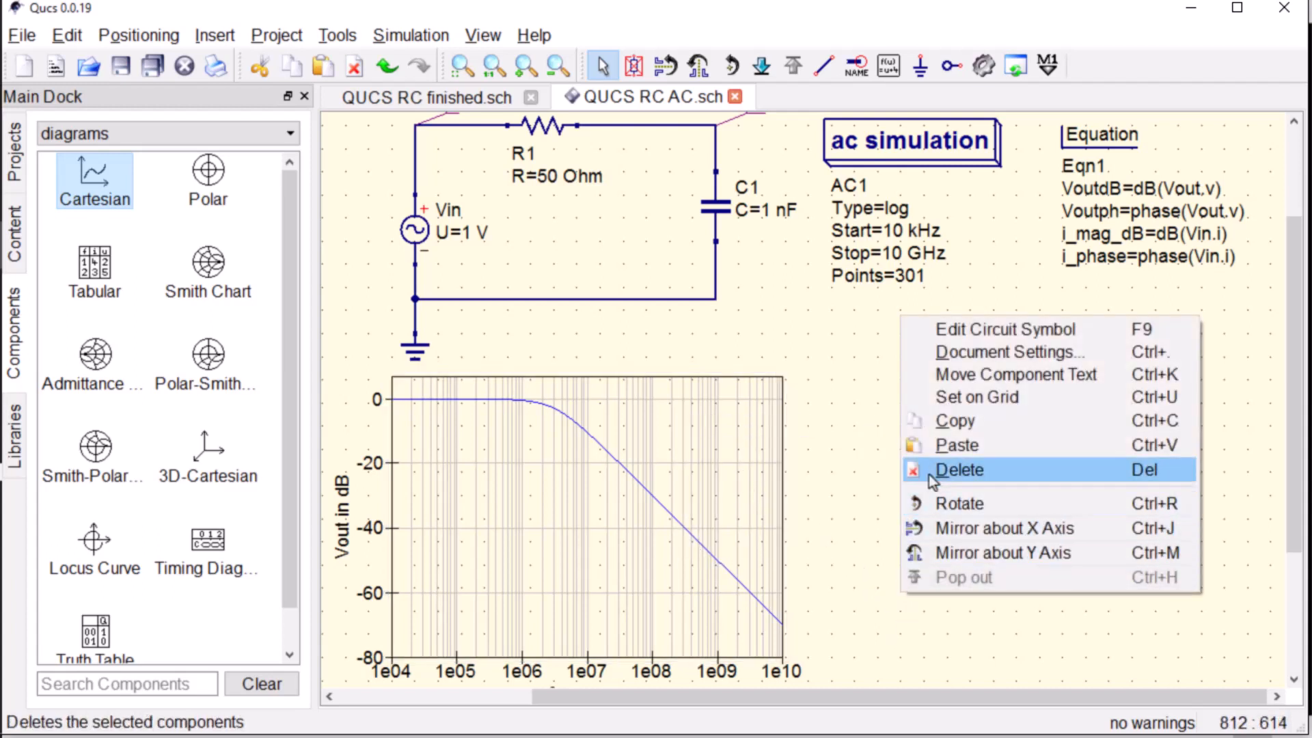
{"action": "left_click", "coordinate": [950, 446]}
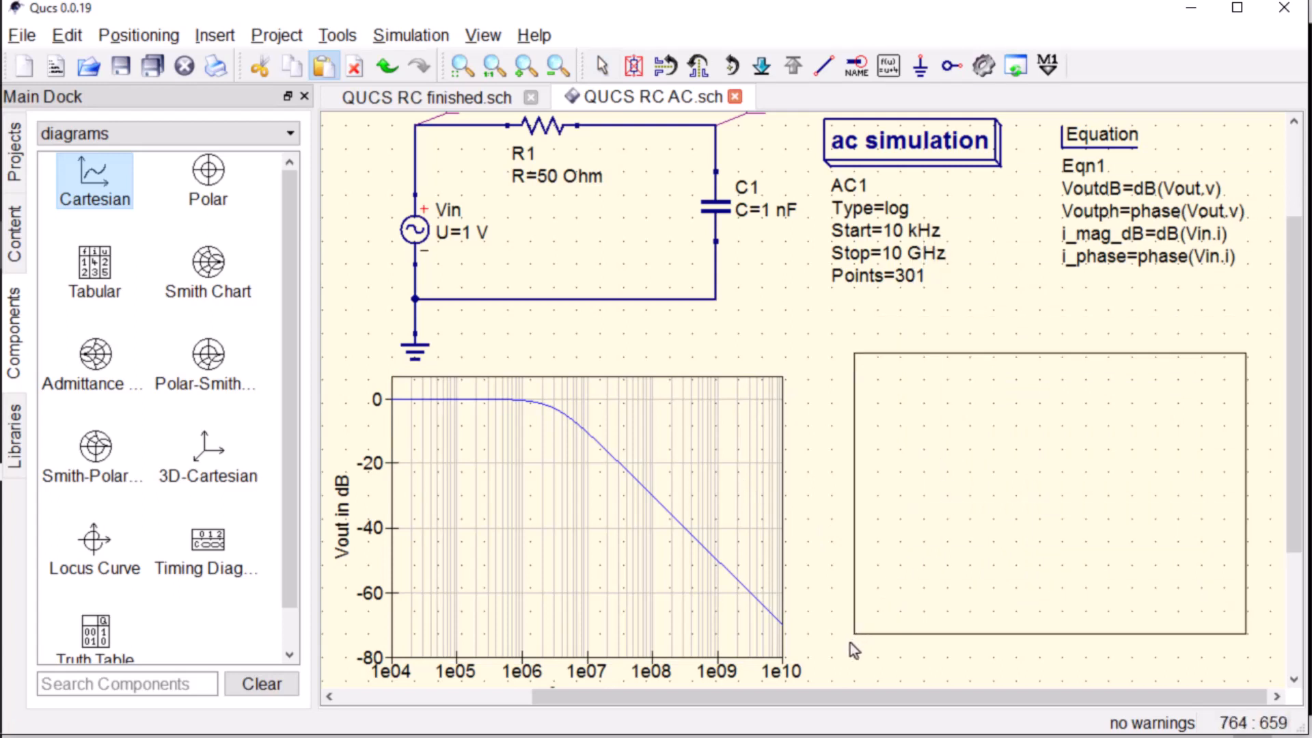
{"action": "left_click", "coordinate": [843, 660]}
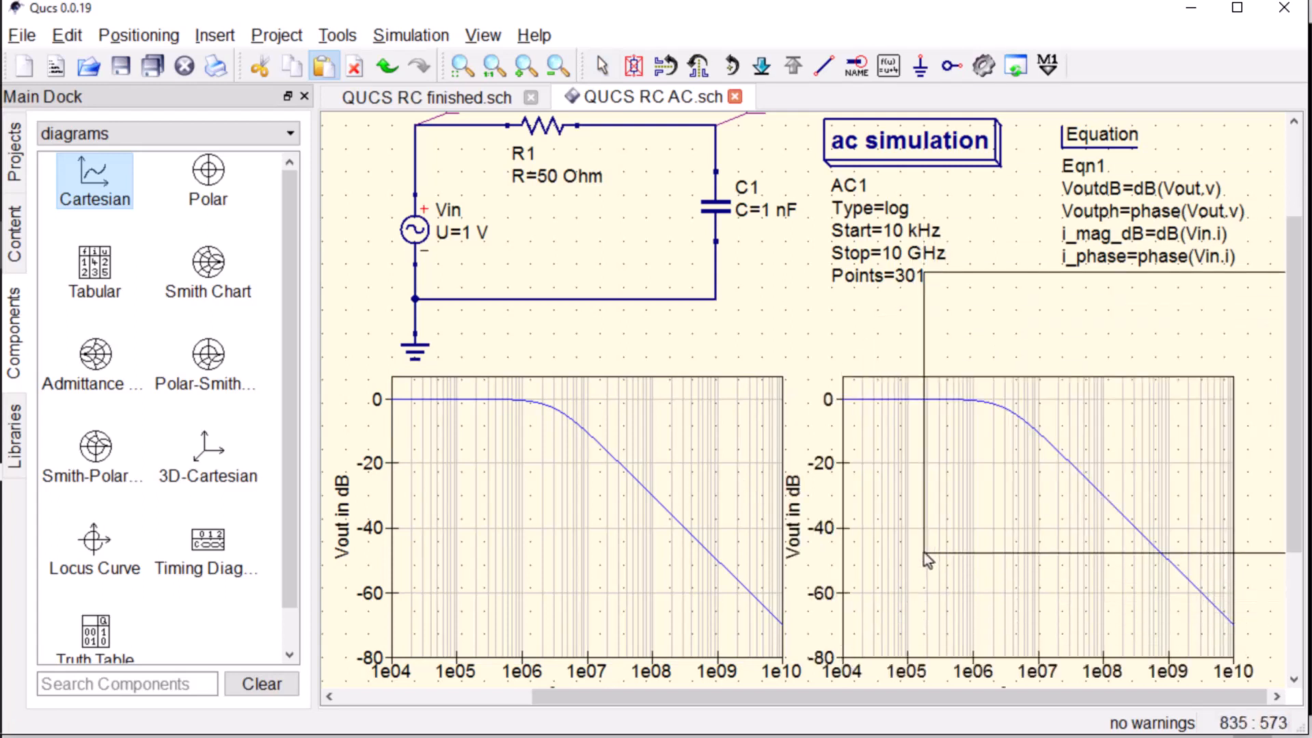
{"action": "key", "text": "Escape"}
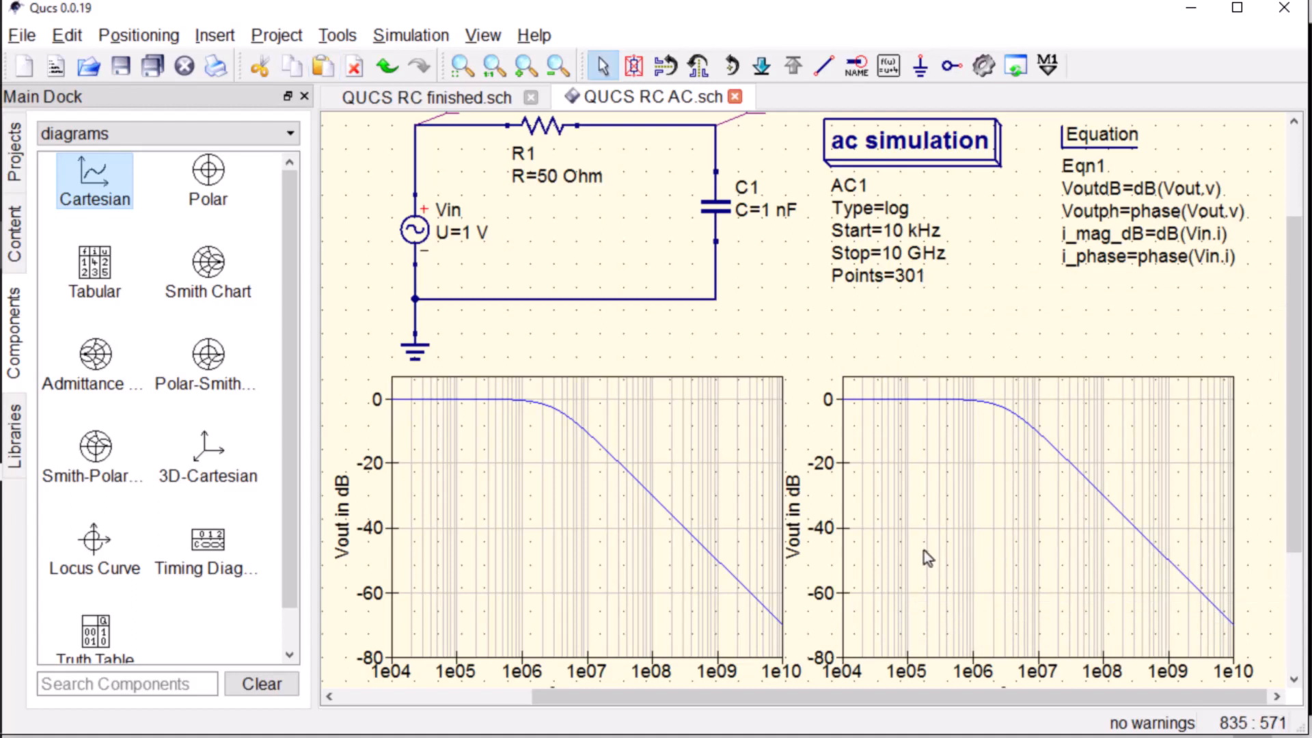
Replace the VoutdB graph with Vin.i from the QUCS RC AC dataset in the duplicated diagram.
{"action": "right_click", "coordinate": [943, 510]}
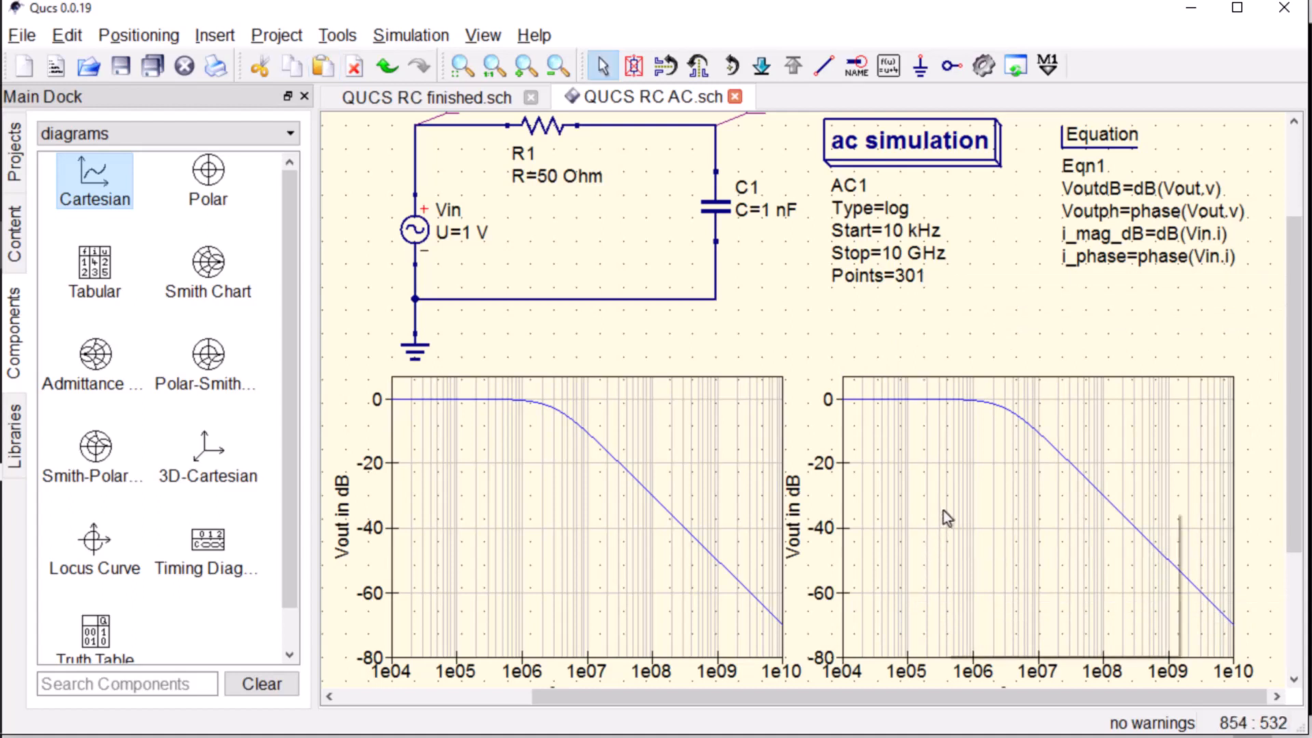
{"action": "left_click", "coordinate": [999, 519]}
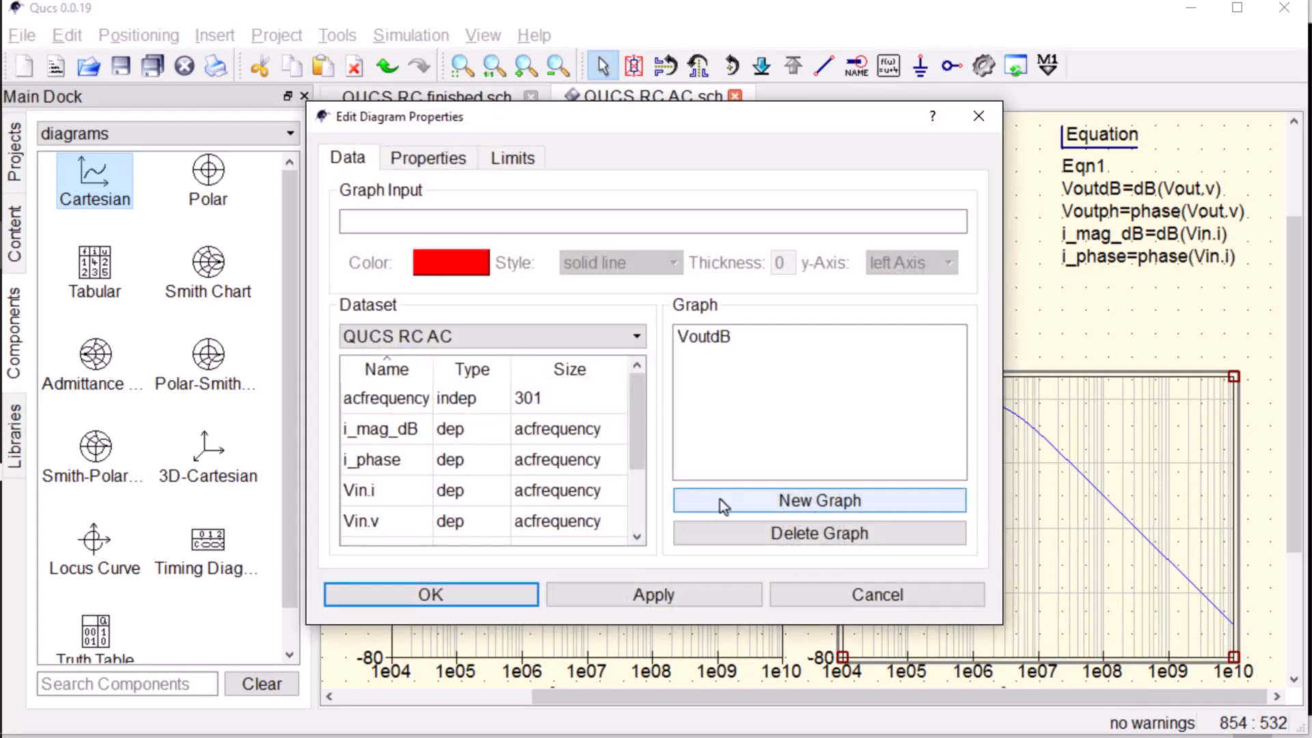
{"action": "left_click", "coordinate": [408, 490]}
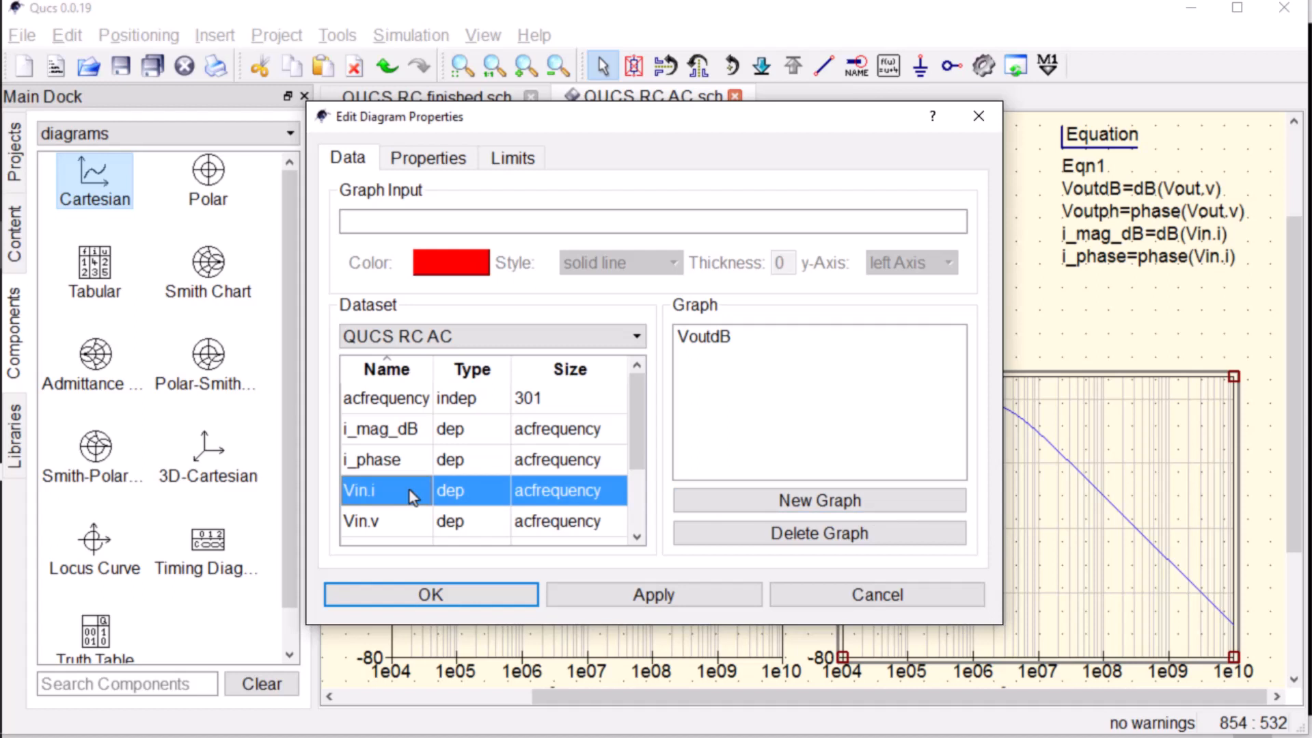
{"action": "double_click", "coordinate": [409, 490]}
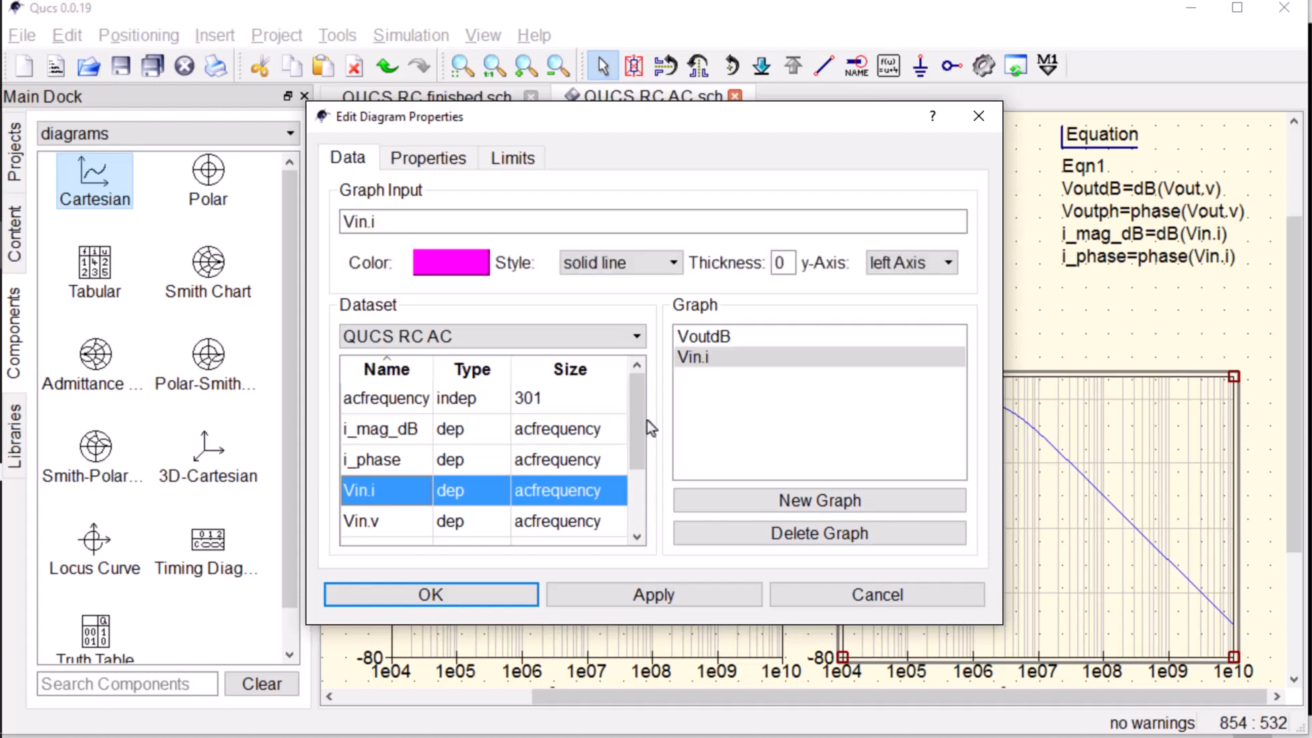
{"action": "left_click", "coordinate": [723, 334]}
{"action": "left_click", "coordinate": [826, 532]}
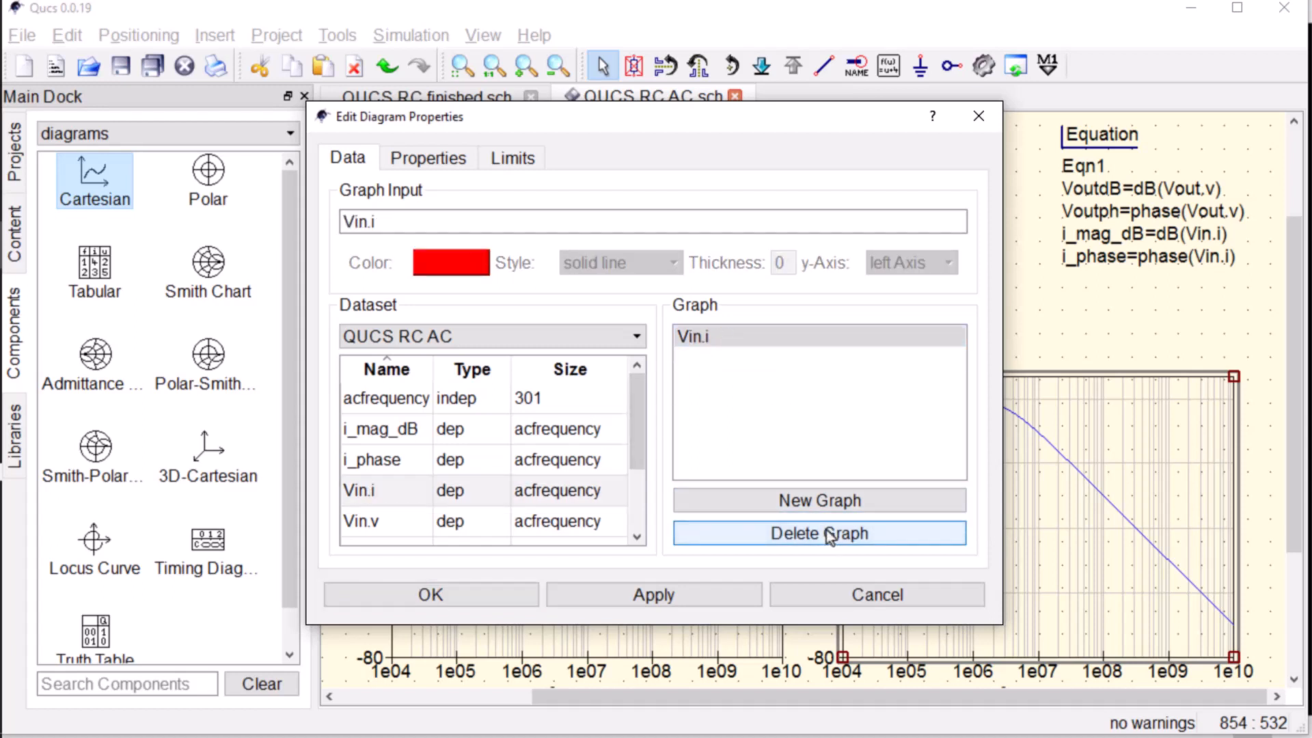
Change the duplicated diagram's left axis label to "current linear scale" and accept the settings.
{"action": "left_click", "coordinate": [446, 156]}
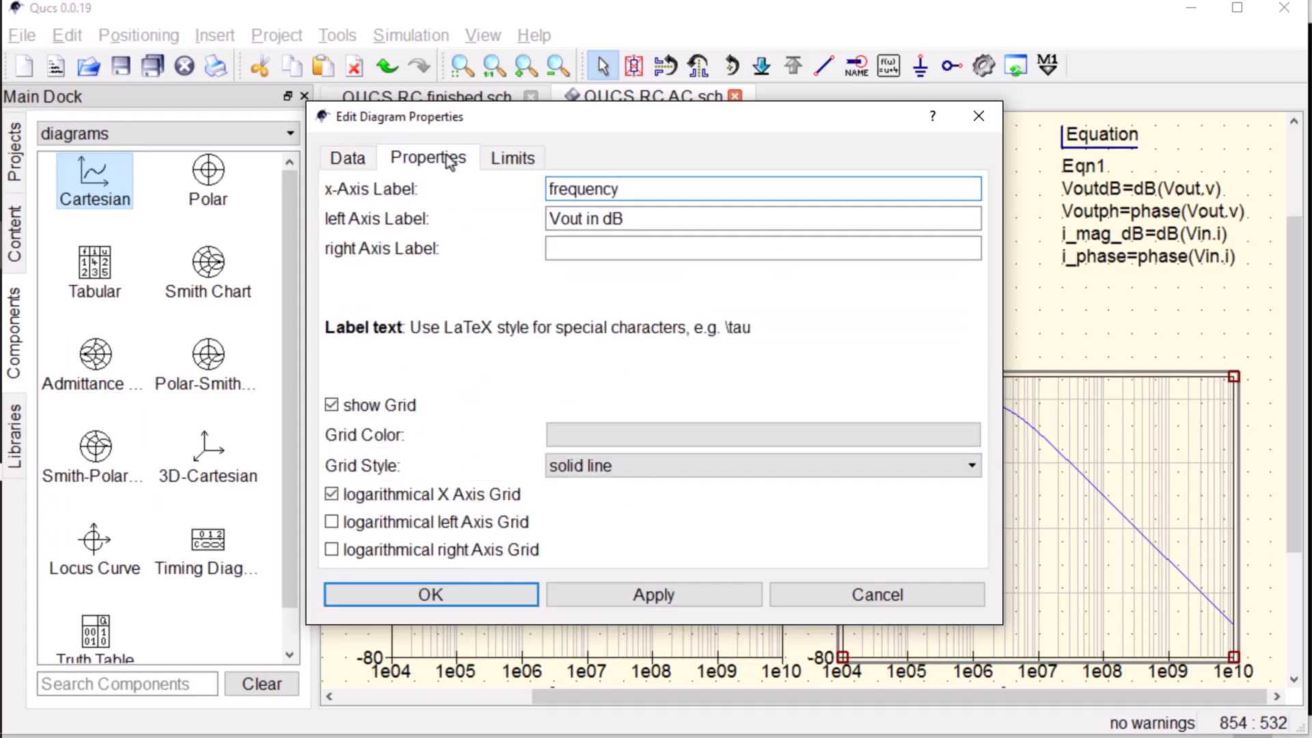
{"action": "left_click", "coordinate": [634, 219]}
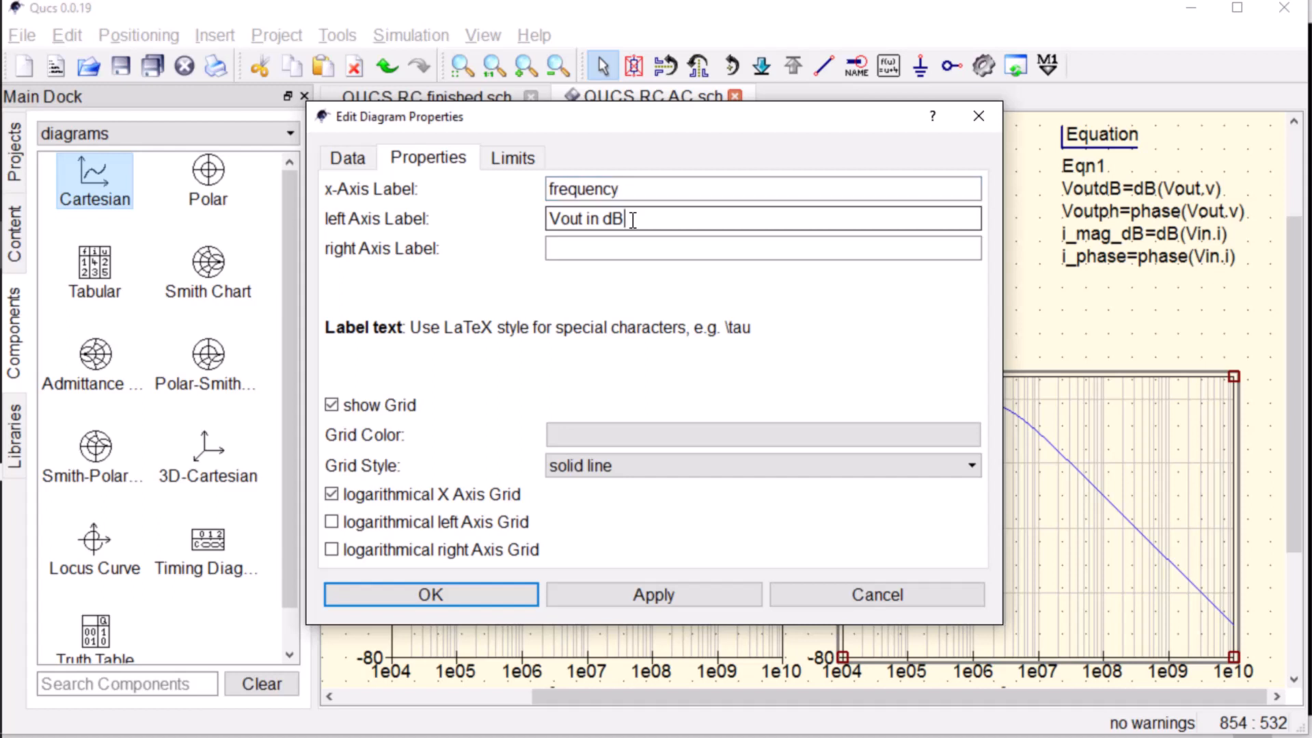
{"action": "key", "text": "BackSpace"}
{"action": "key", "text": "BackSpace"}
{"action": "key", "text": "BackSpace"}
{"action": "key", "text": "BackSpace"}
{"action": "key", "text": "BackSpace"}
{"action": "key", "text": "BackSpace"}
{"action": "key", "text": "BackSpace"}
{"action": "key", "text": "BackSpace"}
{"action": "key", "text": "BackSpace"}
{"action": "key", "text": "BackSpace"}
{"action": "type", "text": "current I"}
{"action": "type", "text": "inear scale"}
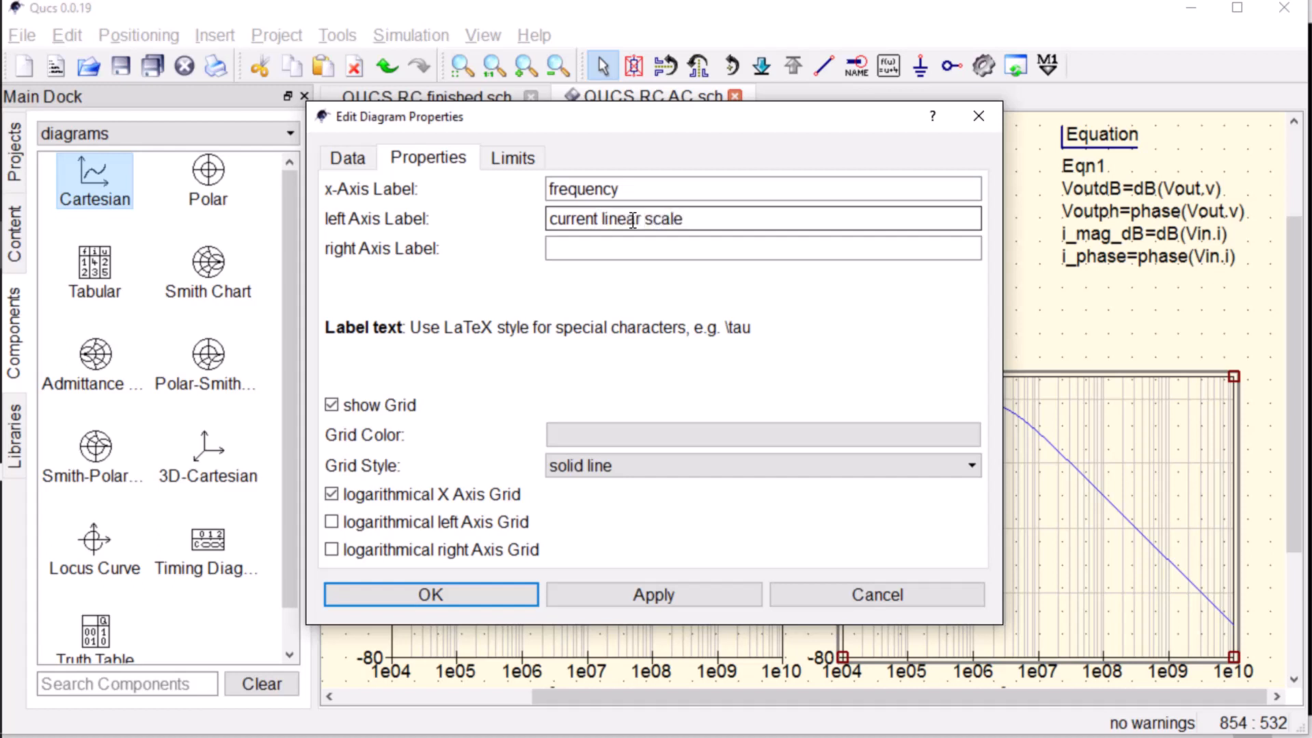
{"action": "left_click", "coordinate": [360, 162]}
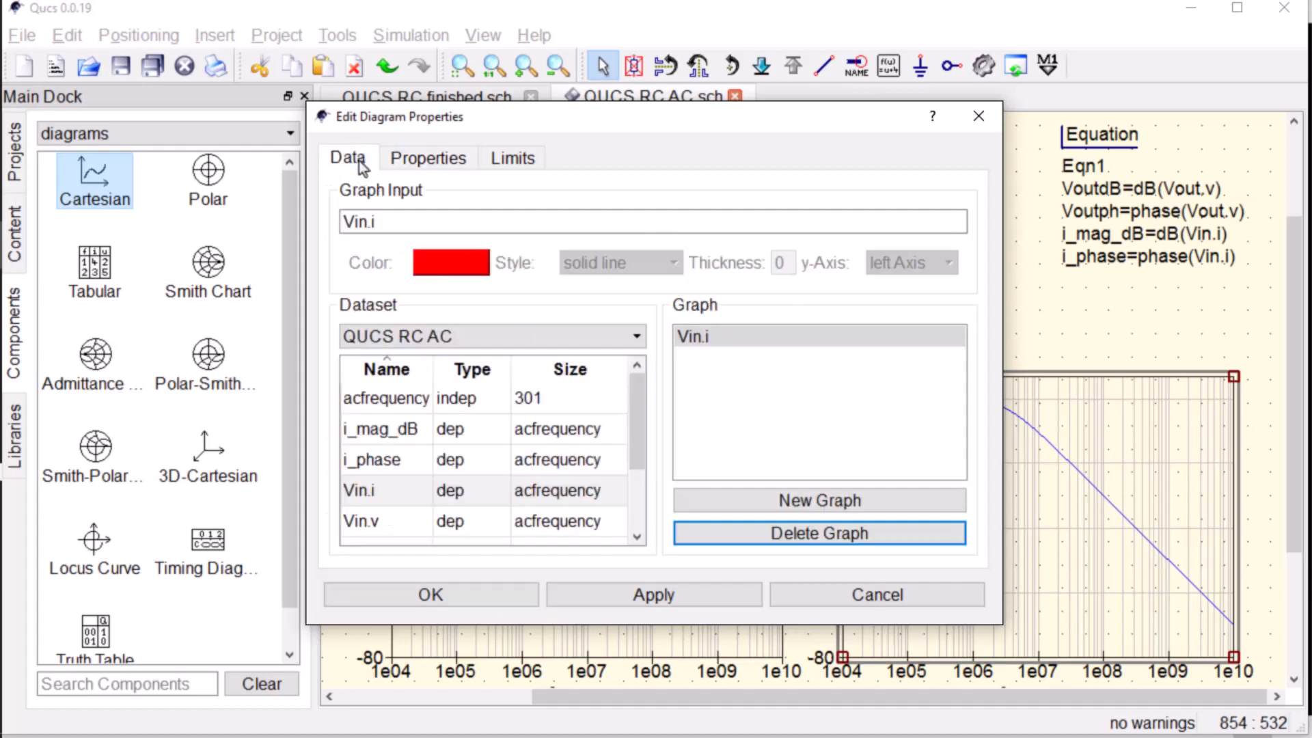
{"action": "left_click", "coordinate": [503, 590]}
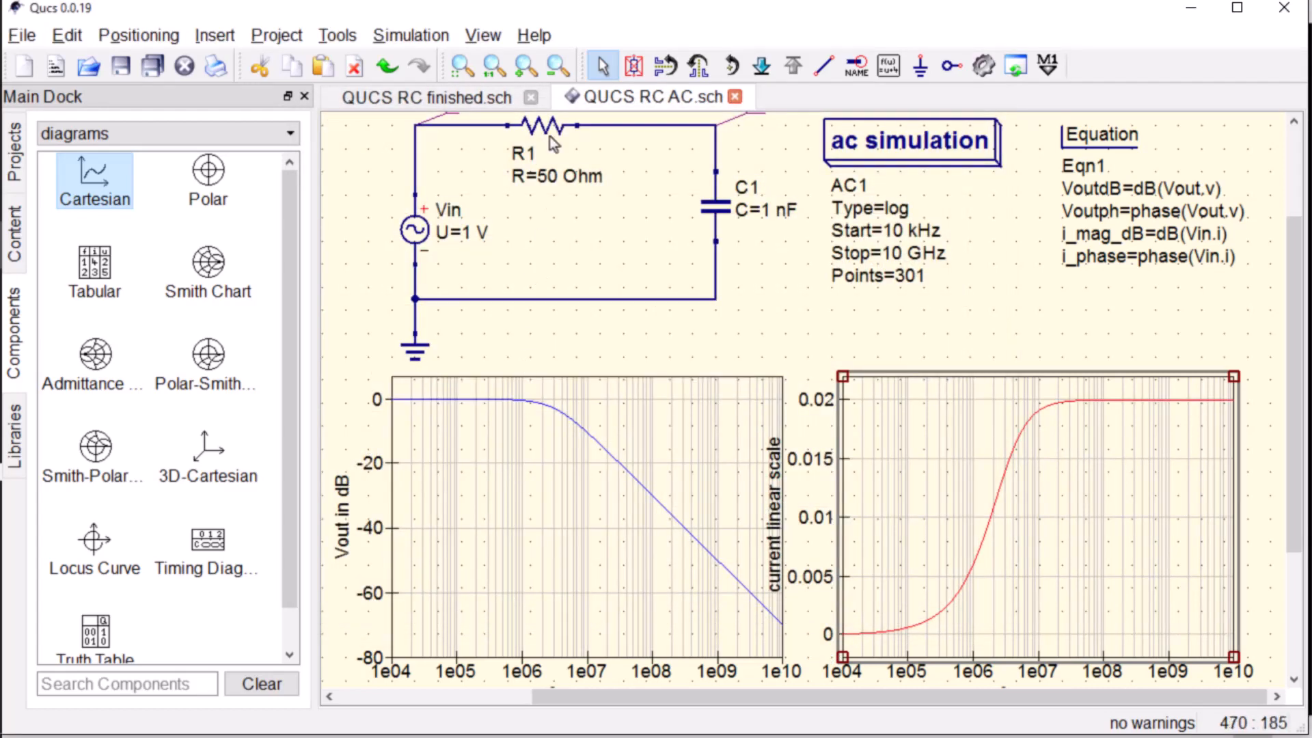
Copy the Vout in dB diagram and paste two duplicates side by side below the existing pair of diagrams.
{"action": "left_click", "coordinate": [556, 66]}
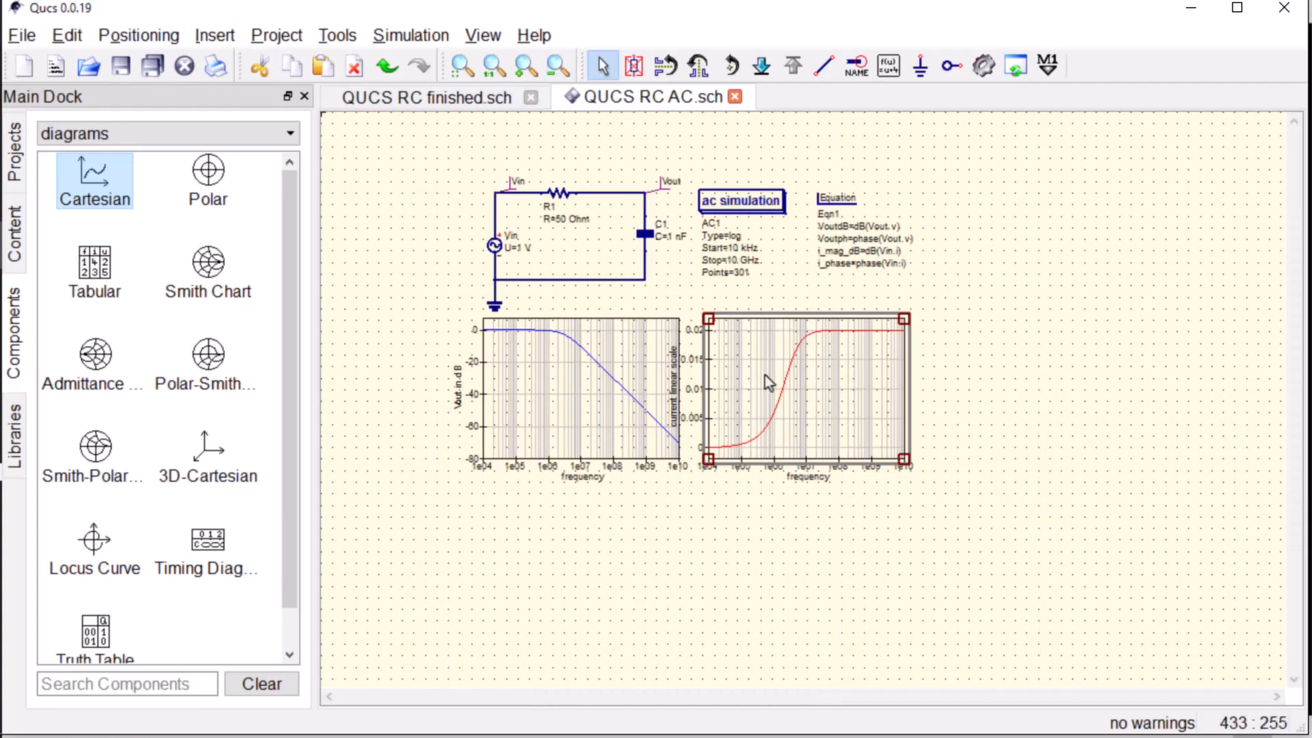
{"action": "left_click", "coordinate": [614, 380]}
{"action": "right_click", "coordinate": [611, 372]}
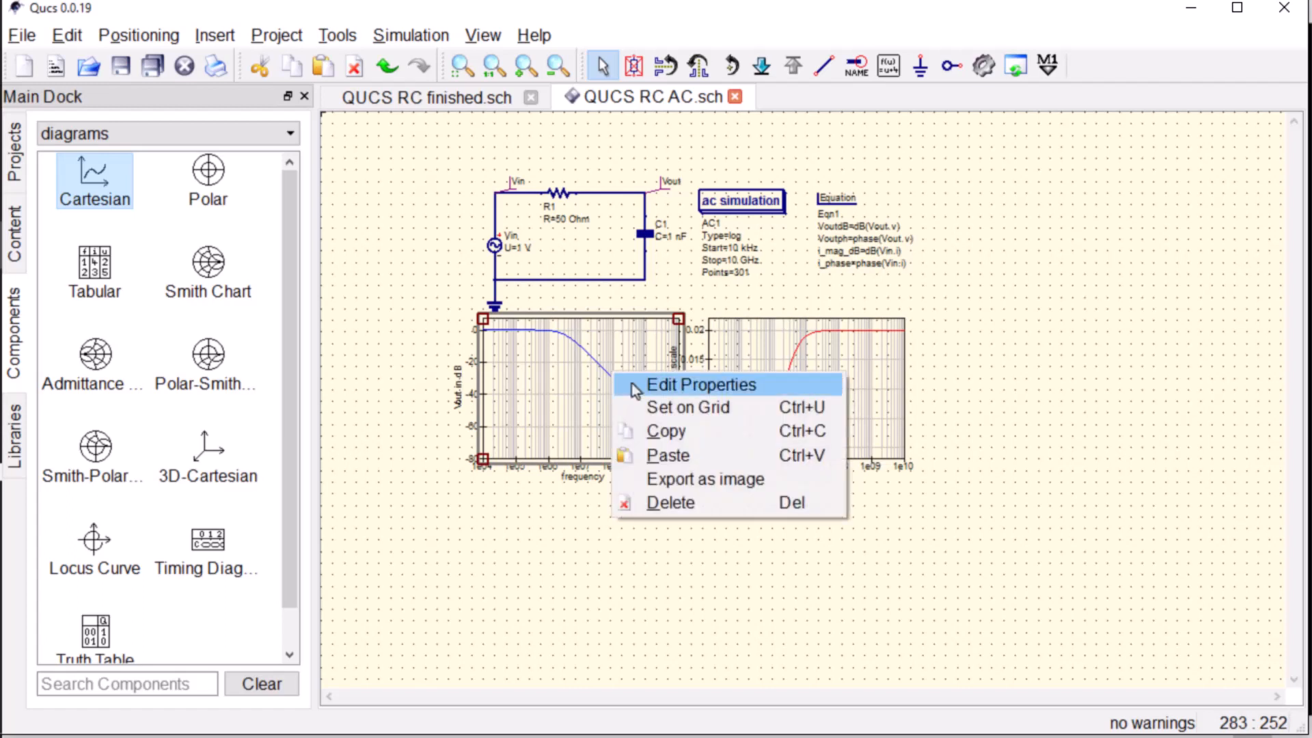
{"action": "left_click", "coordinate": [672, 431]}
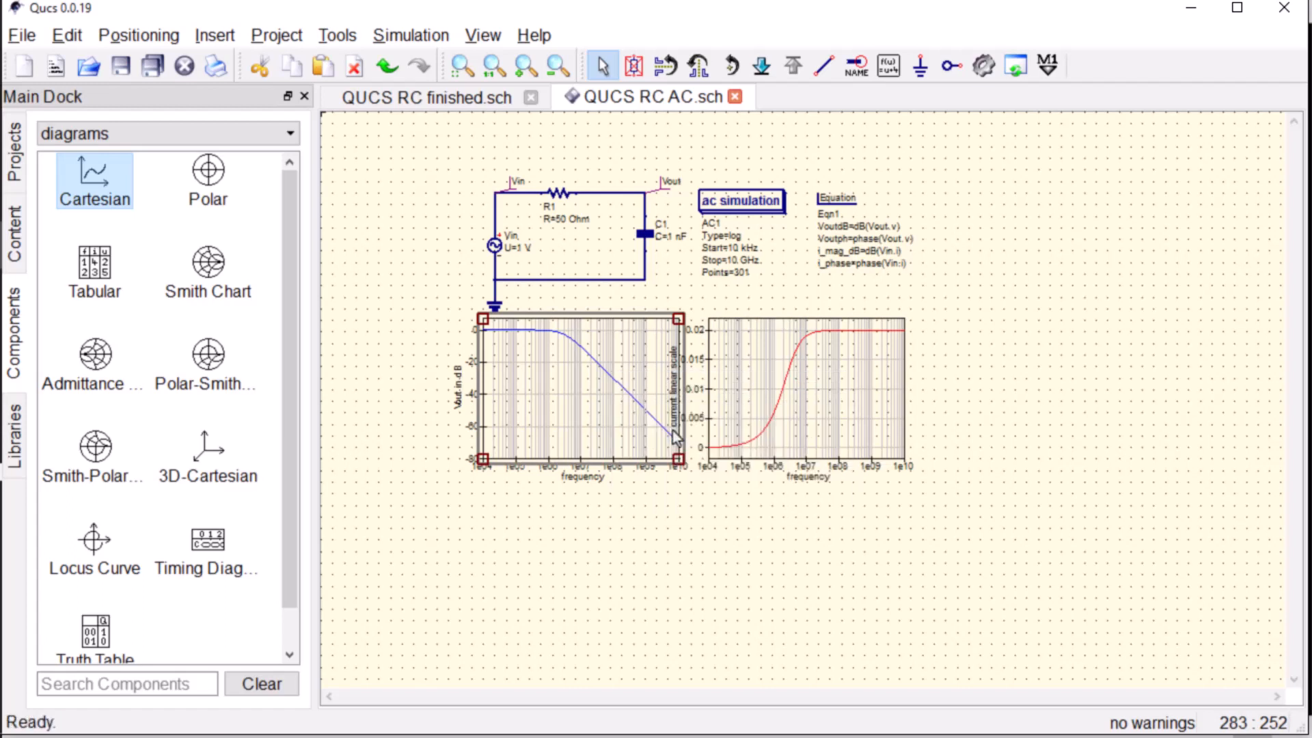
{"action": "right_click", "coordinate": [494, 618]}
{"action": "left_click", "coordinate": [557, 471]}
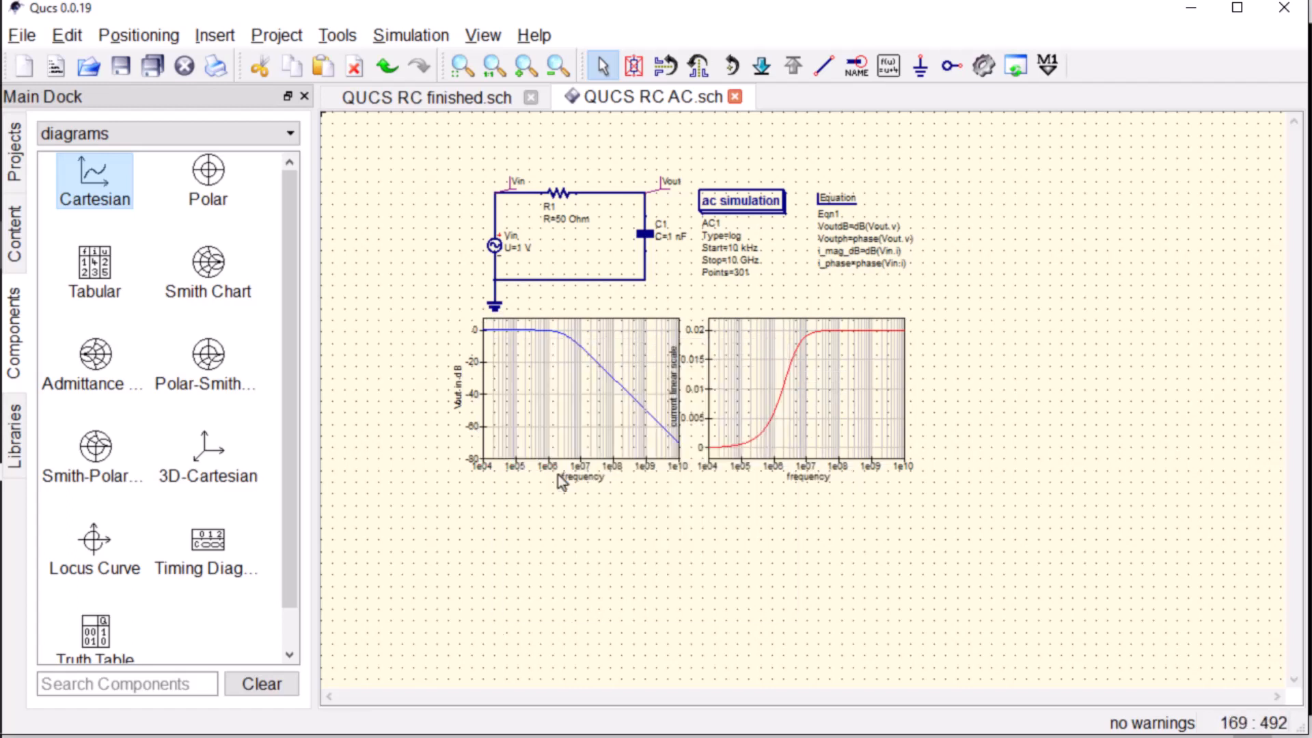
{"action": "left_click", "coordinate": [484, 636]}
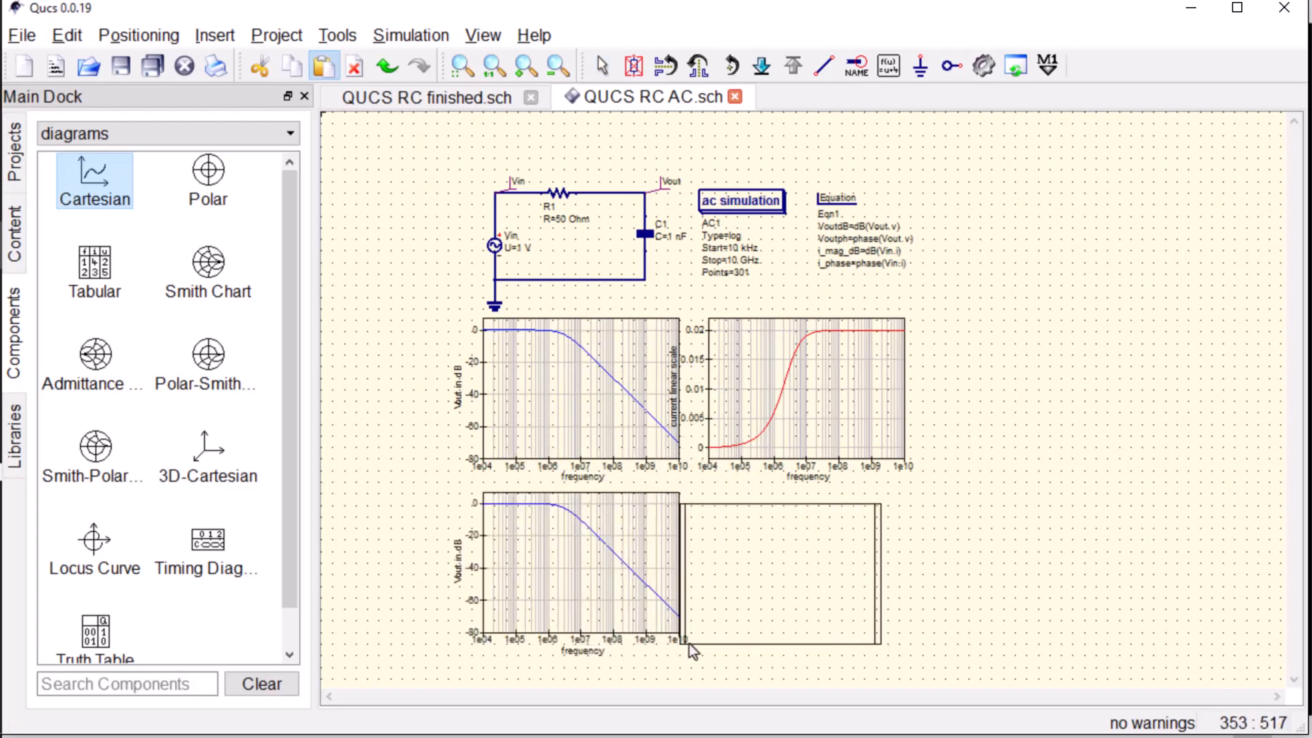
{"action": "left_click", "coordinate": [709, 639]}
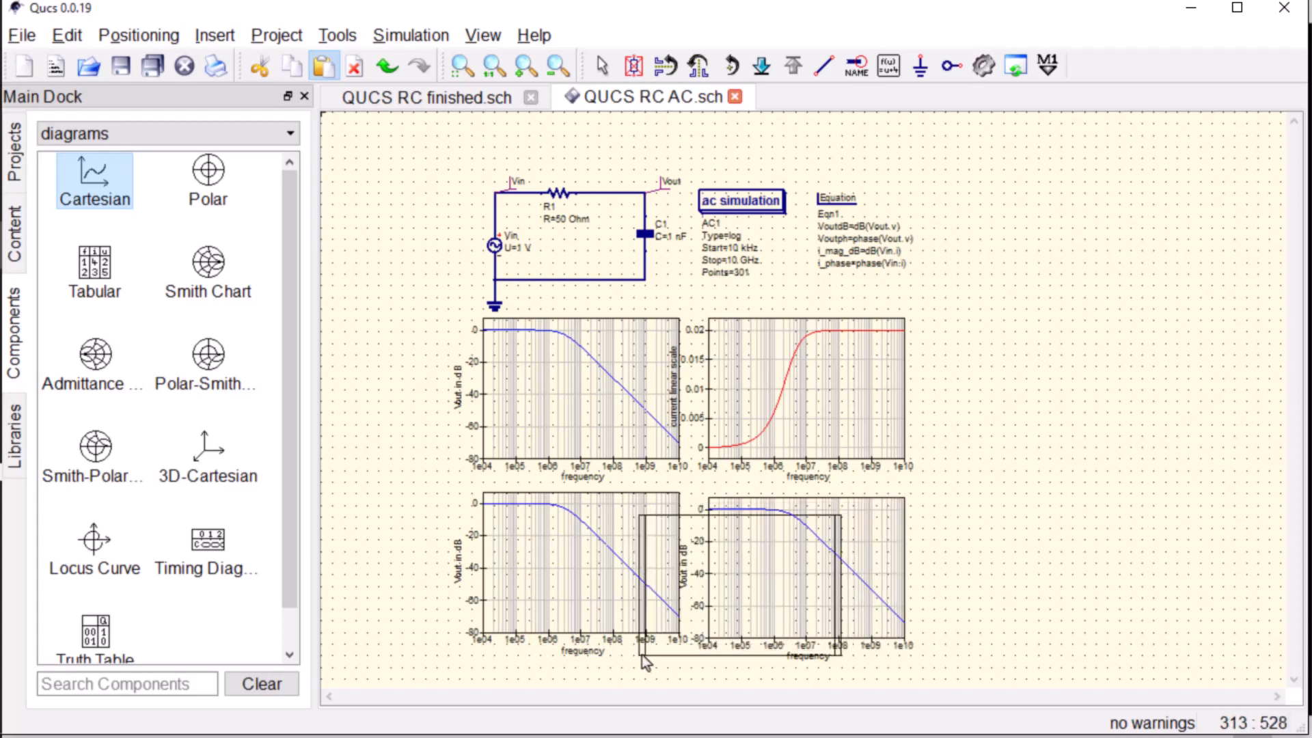
{"action": "key", "text": "Escape"}
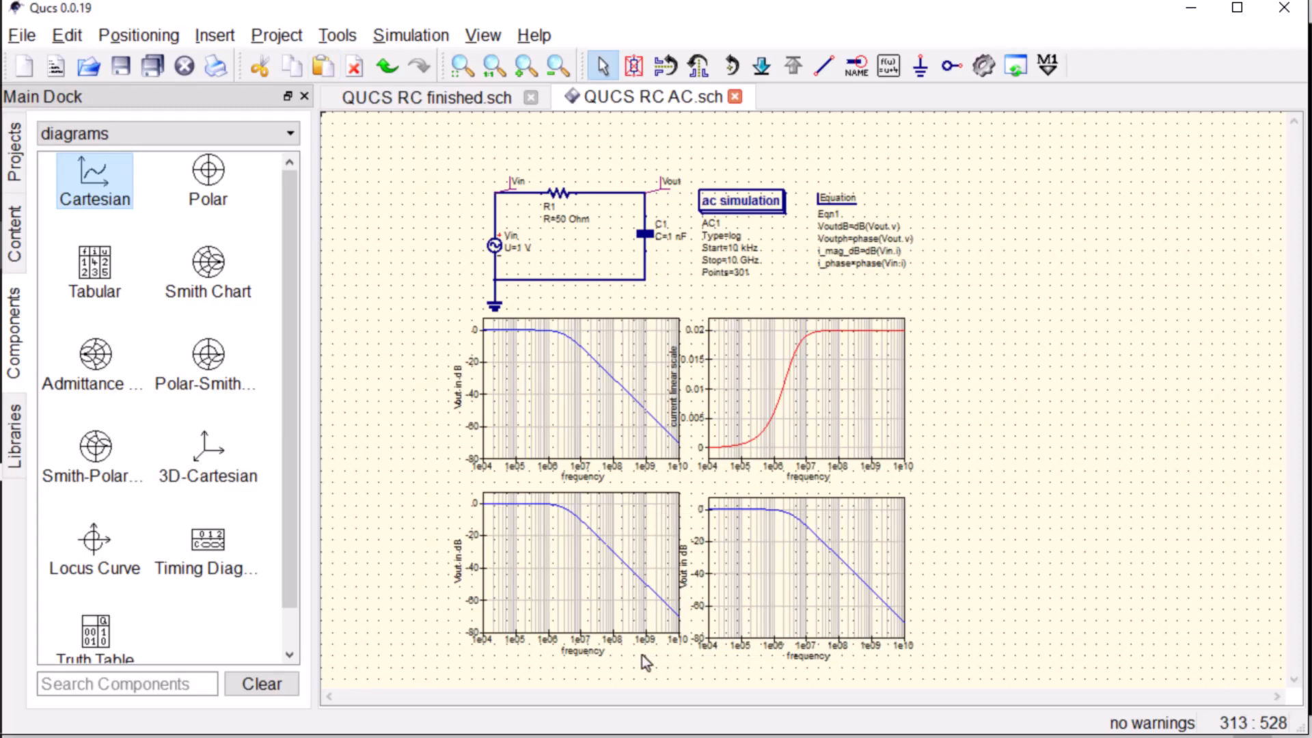
Replace the VoutdB graph with Voutph in the lower-left diagram.
{"action": "left_click", "coordinate": [610, 576]}
{"action": "right_click", "coordinate": [611, 579]}
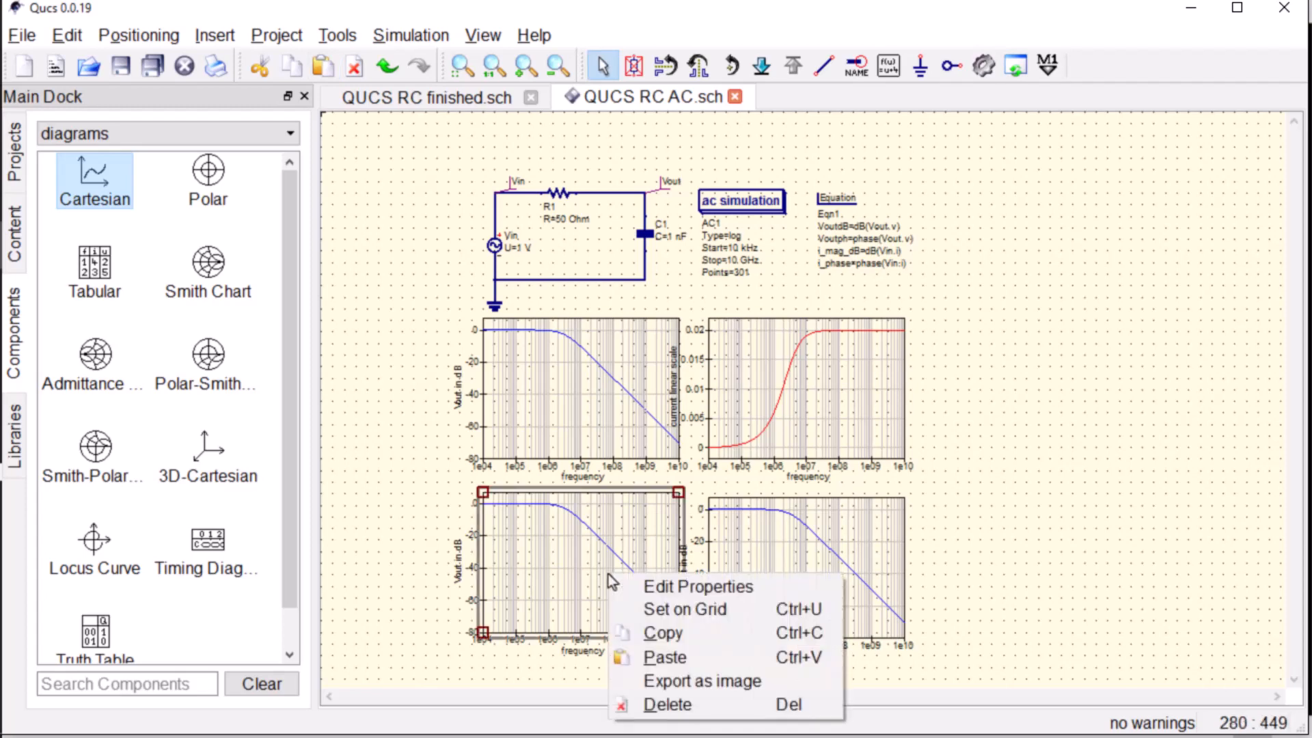
{"action": "left_click", "coordinate": [658, 585]}
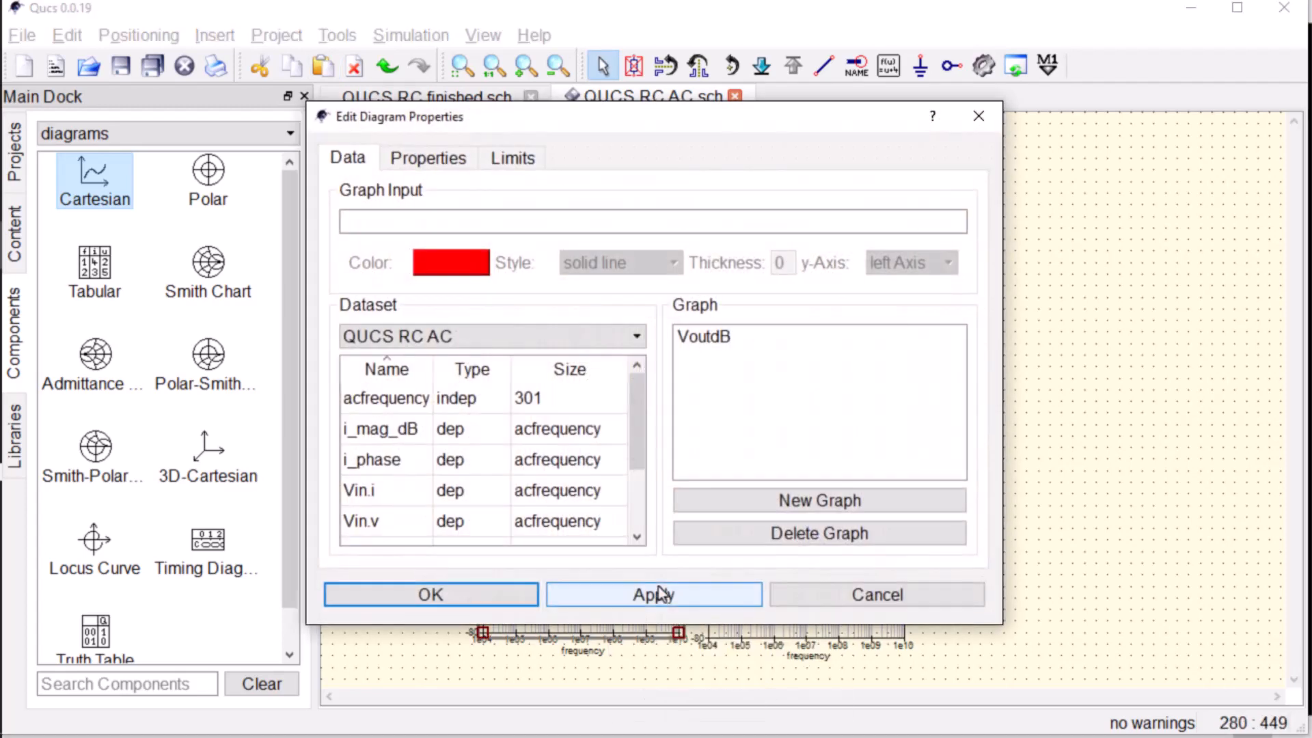
{"action": "left_click_drag", "start_coordinate": [637, 420], "coordinate": [630, 511]}
{"action": "double_click", "coordinate": [417, 534]}
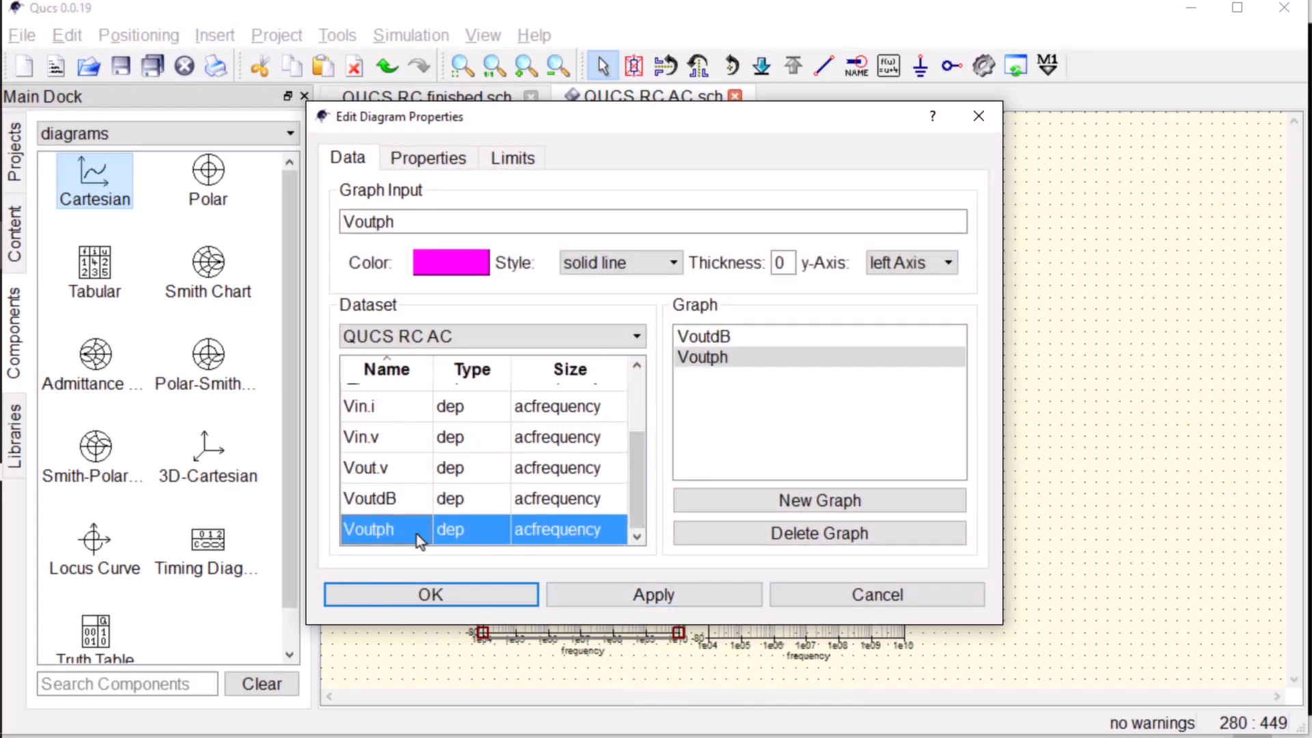
{"action": "left_click", "coordinate": [726, 337]}
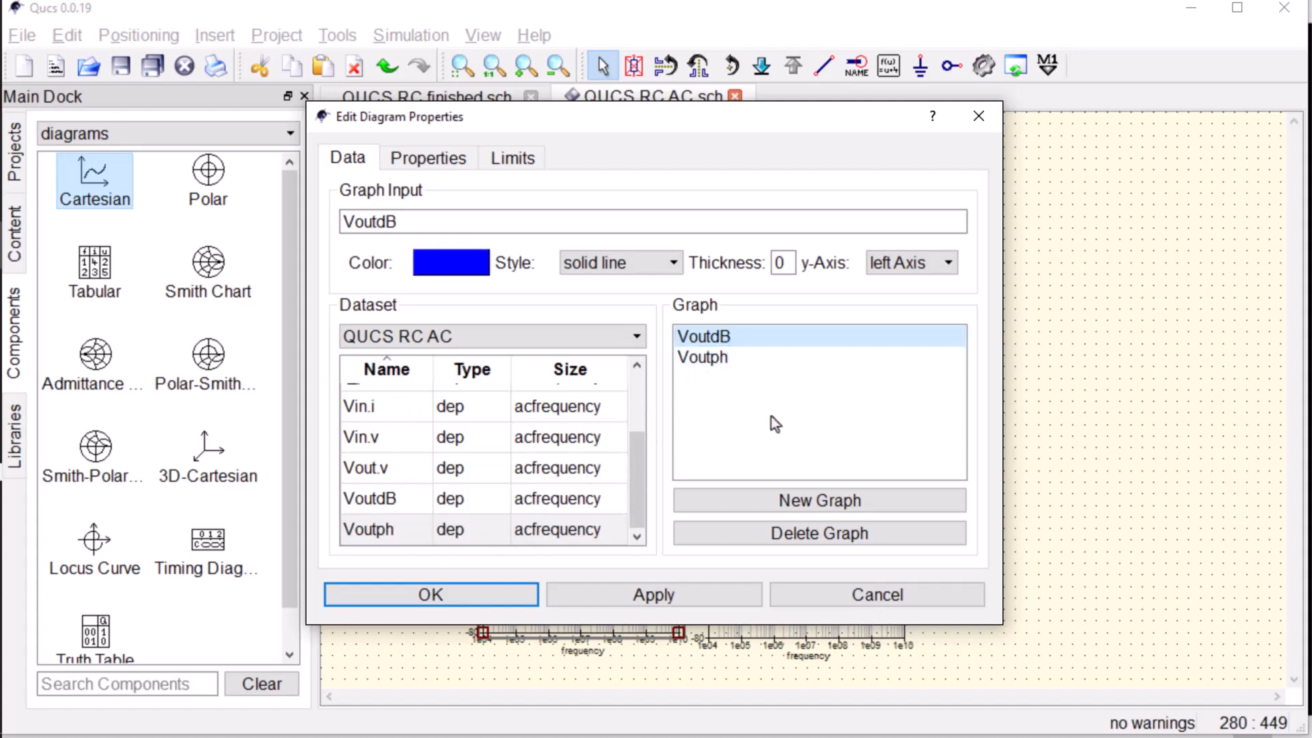
{"action": "left_click", "coordinate": [803, 533]}
Set the line thickness of the Voutph graph to 3.
{"action": "left_click", "coordinate": [720, 344]}
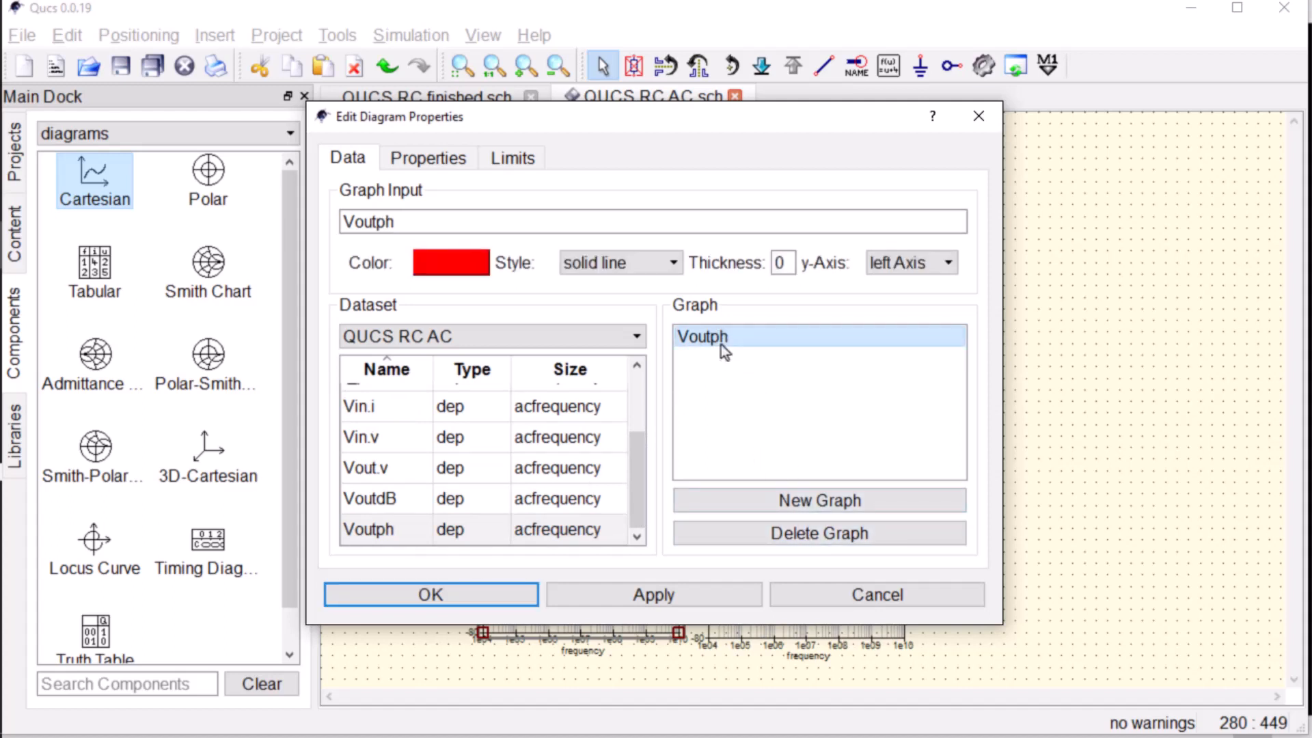
{"action": "left_click", "coordinate": [786, 262]}
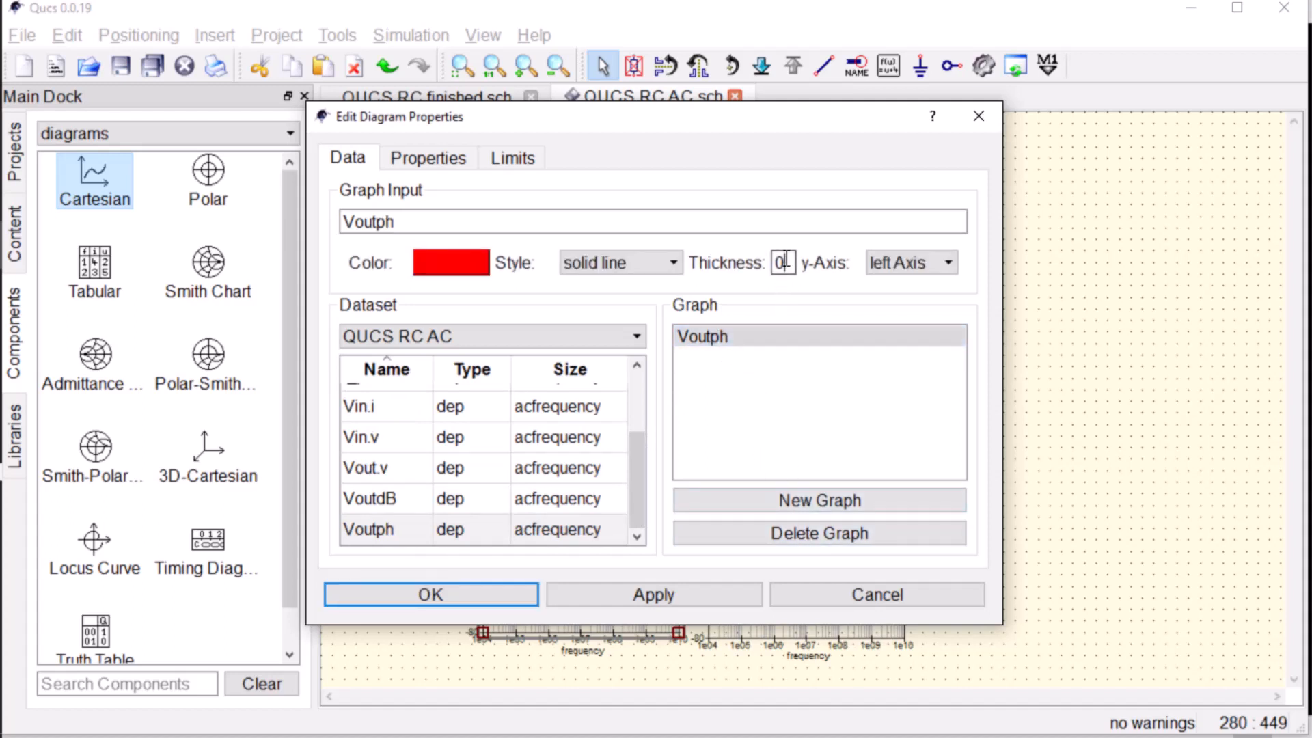
{"action": "key", "text": "BackSpace"}
{"action": "type", "text": "3"}
Change the lower-left diagram's left axis label to "Vout phase" and accept the settings.
{"action": "left_click", "coordinate": [446, 158]}
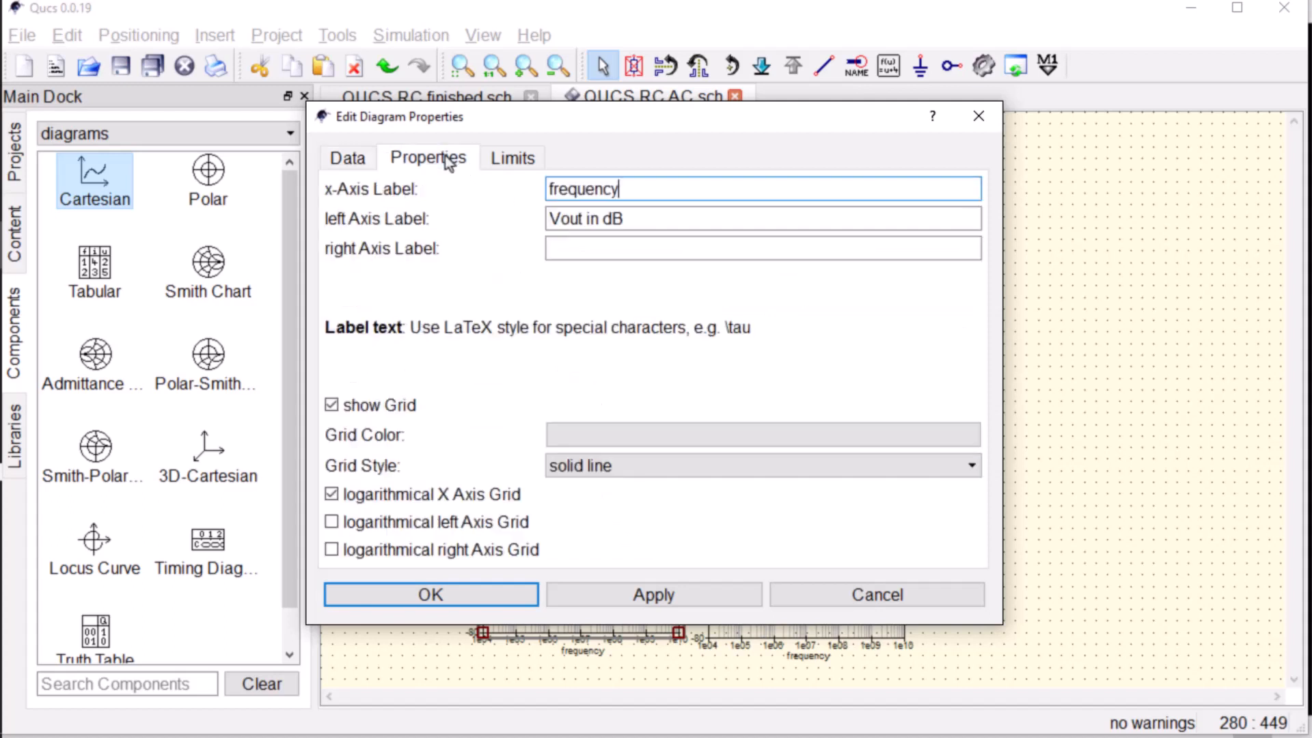
{"action": "left_click", "coordinate": [642, 217]}
{"action": "key", "text": "BackSpace"}
{"action": "key", "text": "BackSpace"}
{"action": "key", "text": "BackSpace"}
{"action": "key", "text": "BackSpace"}
{"action": "key", "text": "BackSpace"}
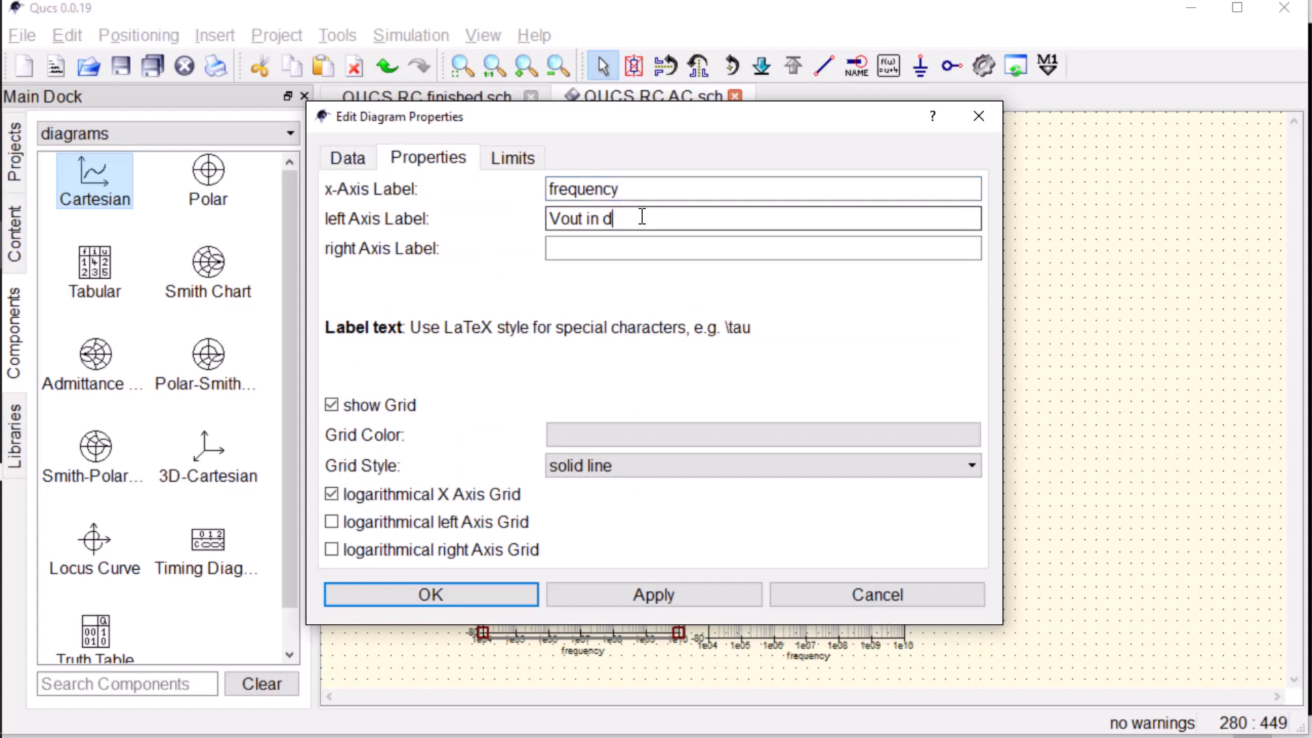
{"action": "type", "text": "phase"}
{"action": "left_click", "coordinate": [514, 592]}
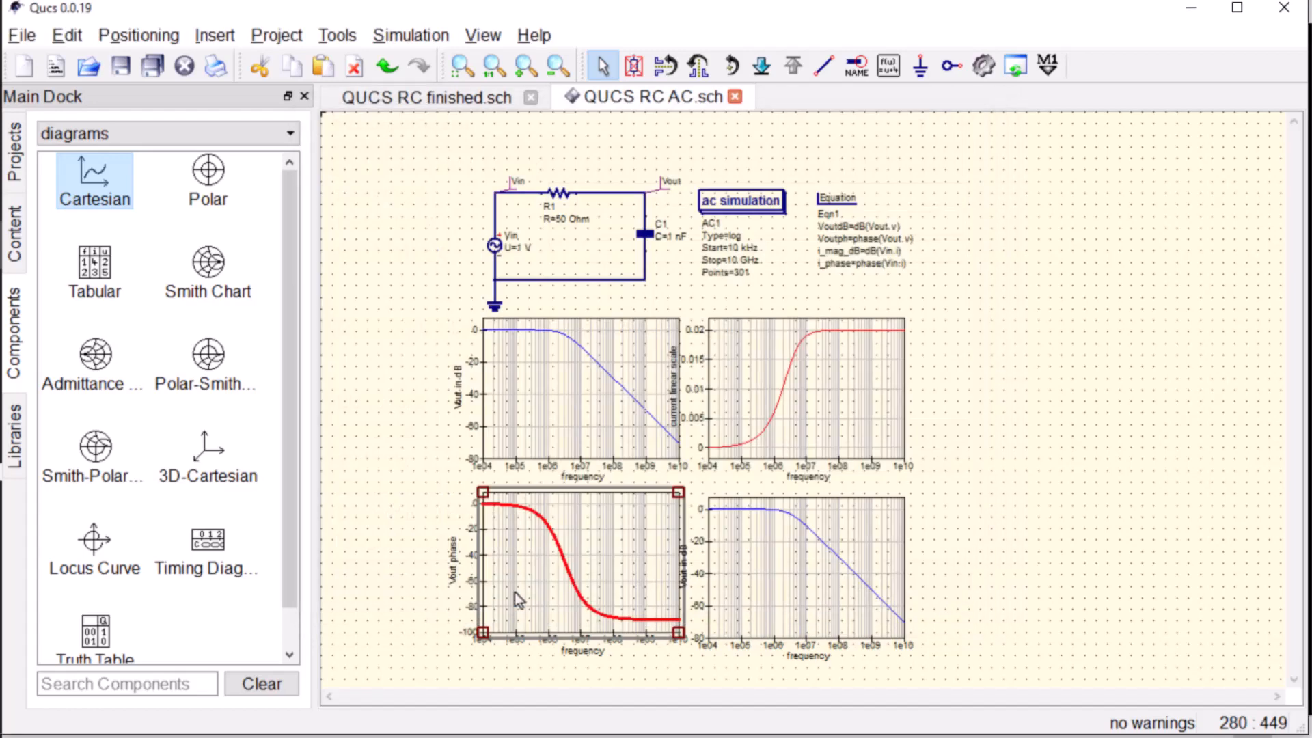
Replace the VoutdB graph with i_mag_dB and i_phase in the lower-right diagram.
{"action": "left_click", "coordinate": [545, 666]}
{"action": "left_click", "coordinate": [790, 580]}
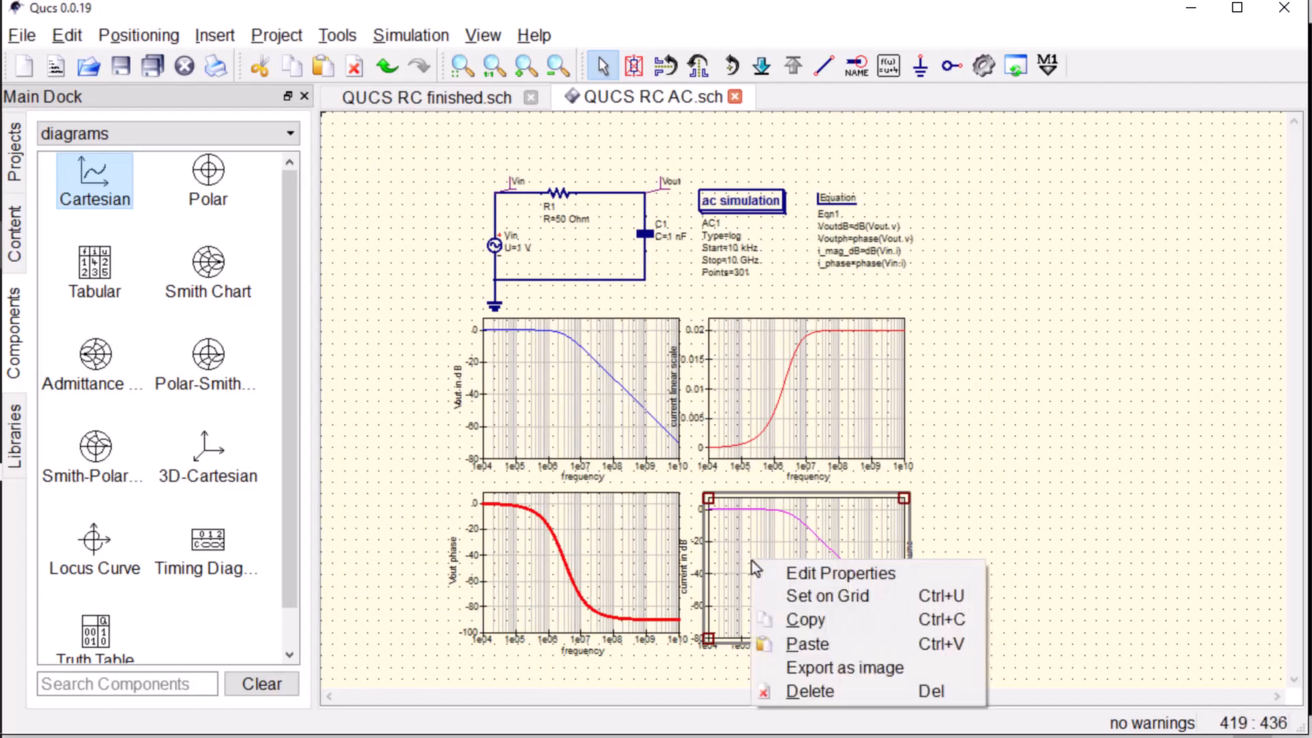
{"action": "left_click", "coordinate": [798, 569]}
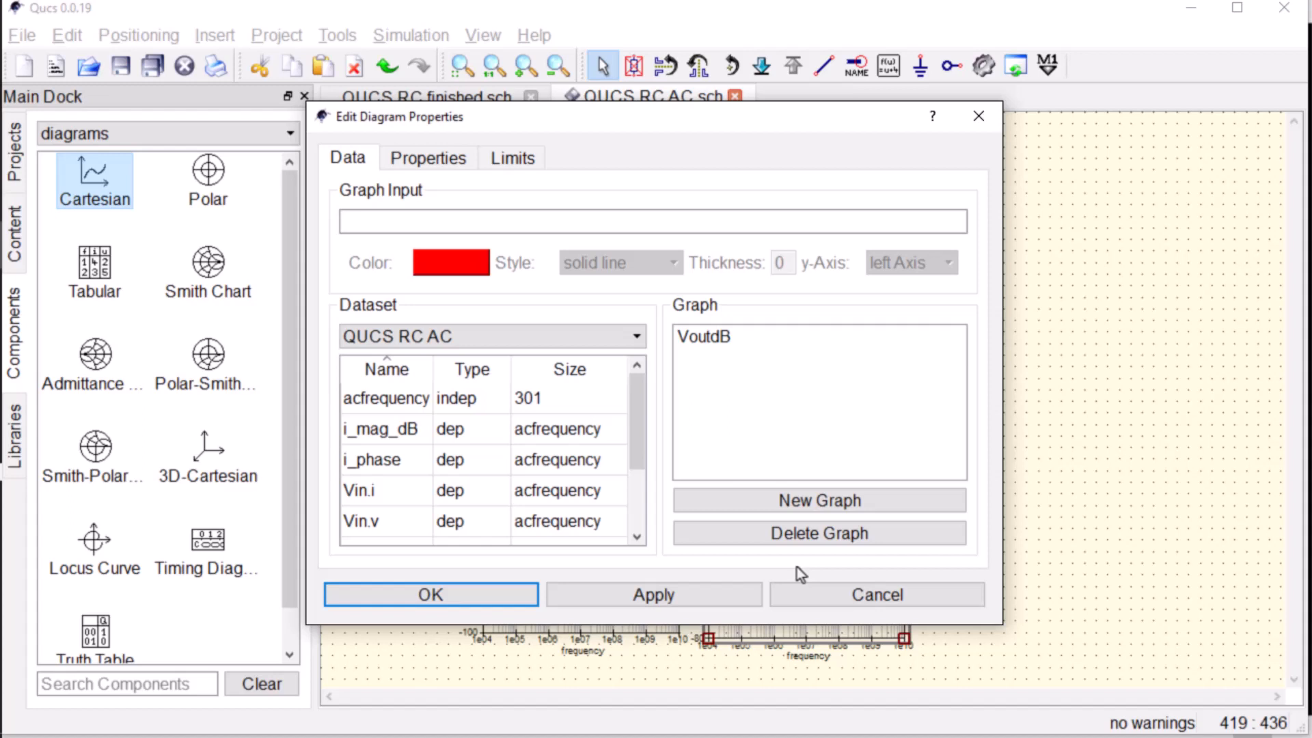
{"action": "double_click", "coordinate": [402, 432]}
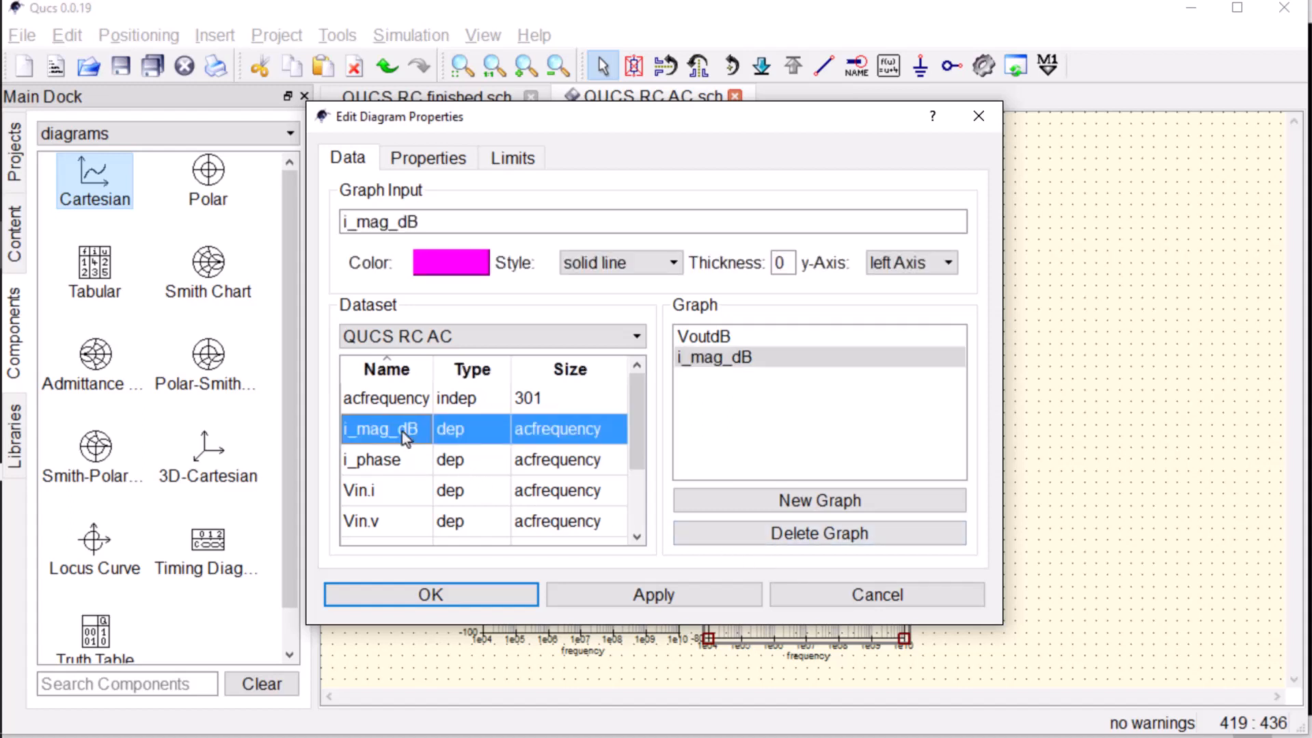
{"action": "left_click", "coordinate": [709, 338]}
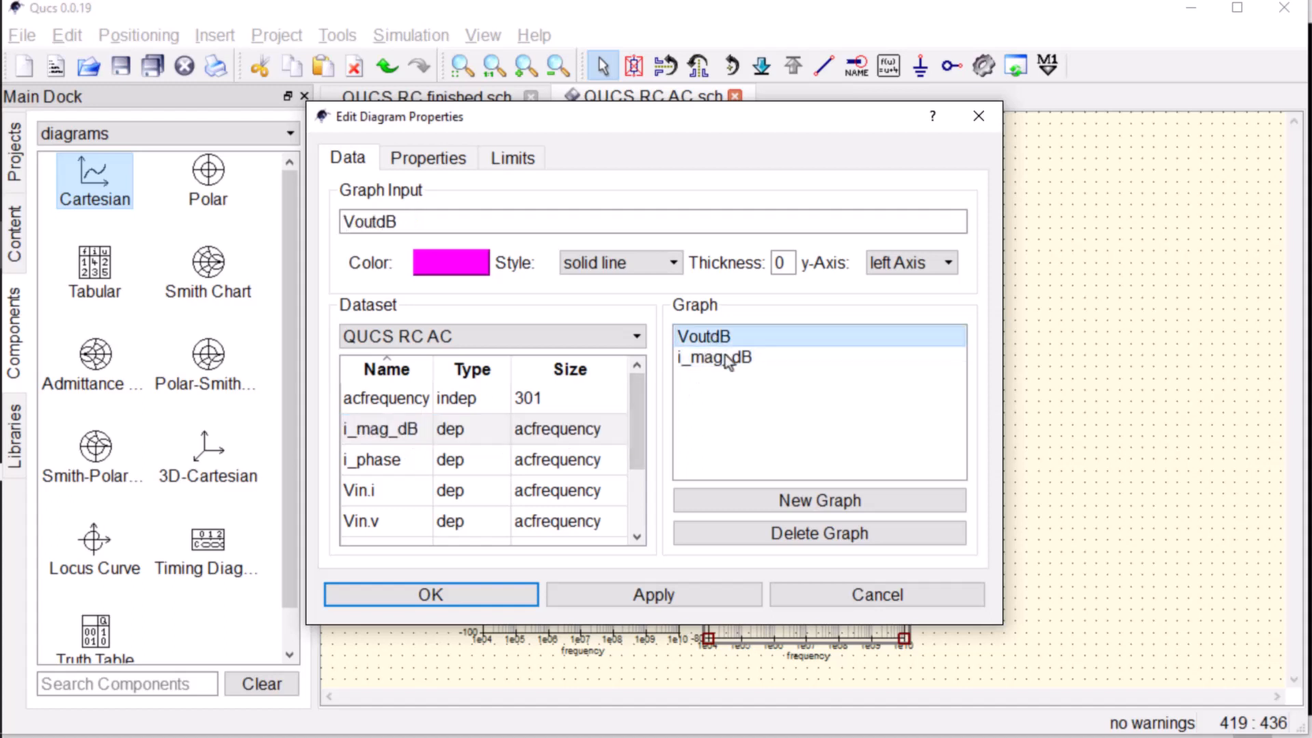
{"action": "left_click", "coordinate": [786, 531]}
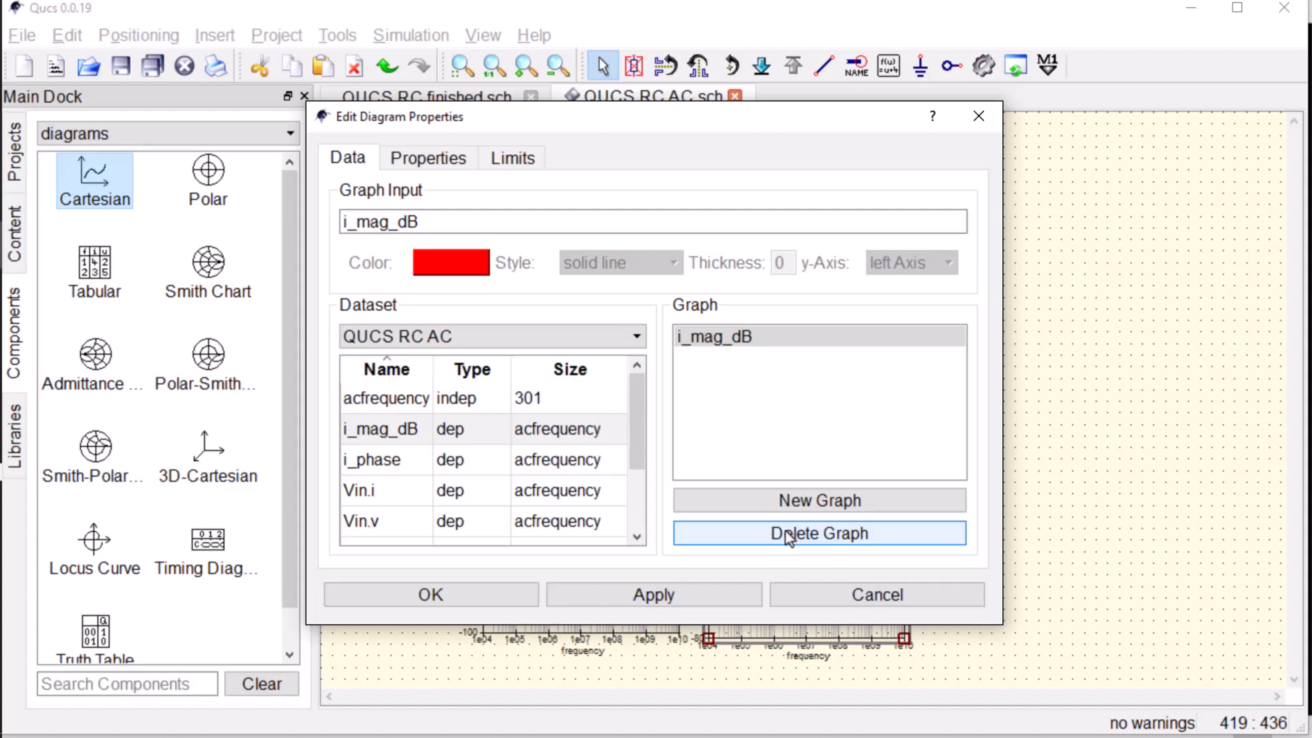
{"action": "double_click", "coordinate": [404, 466]}
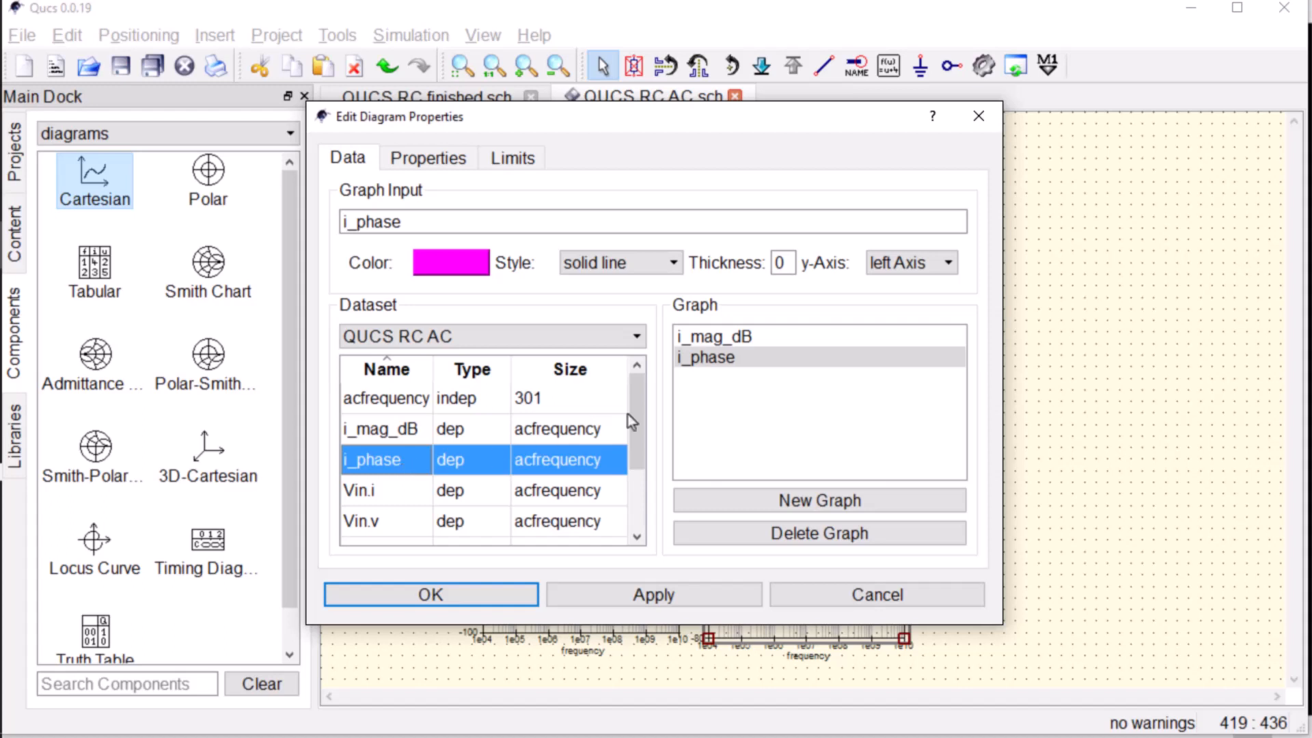
Set the line thickness of both the i_phase and i_mag_dB graphs to 3.
{"action": "left_click", "coordinate": [703, 363]}
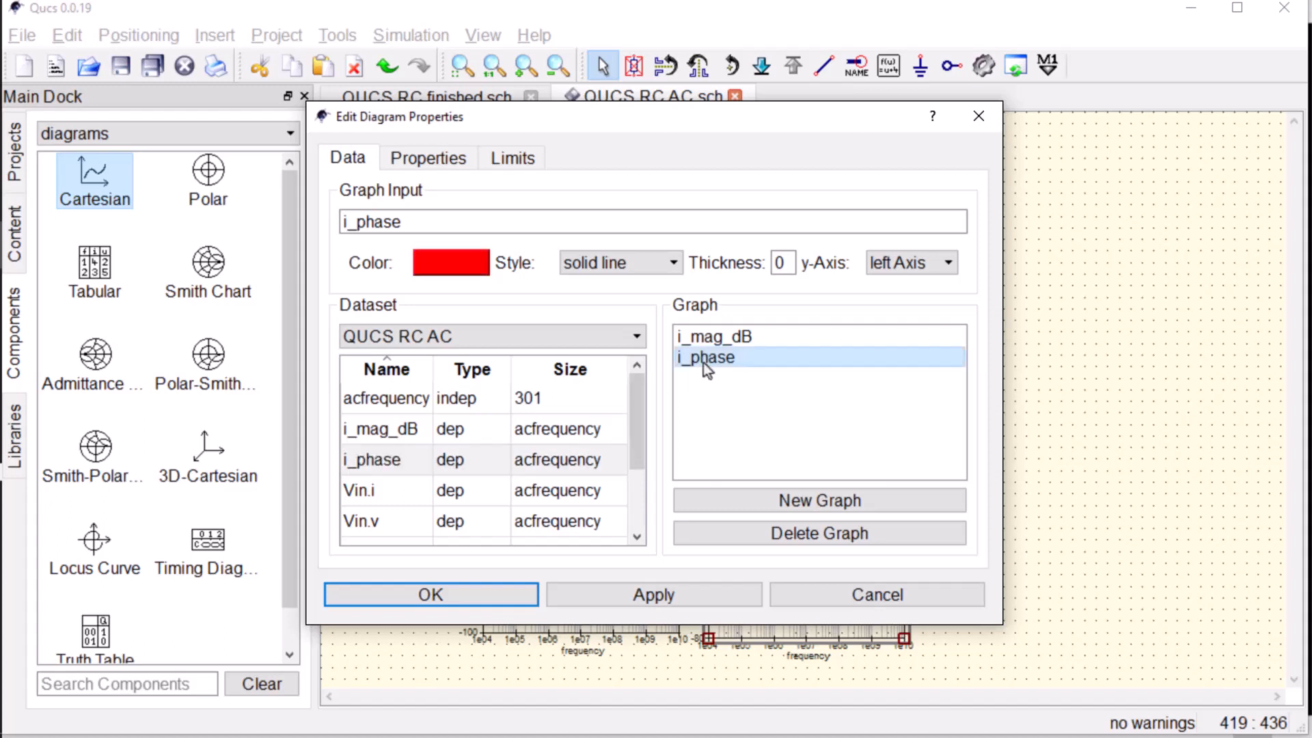
{"action": "left_click", "coordinate": [786, 264]}
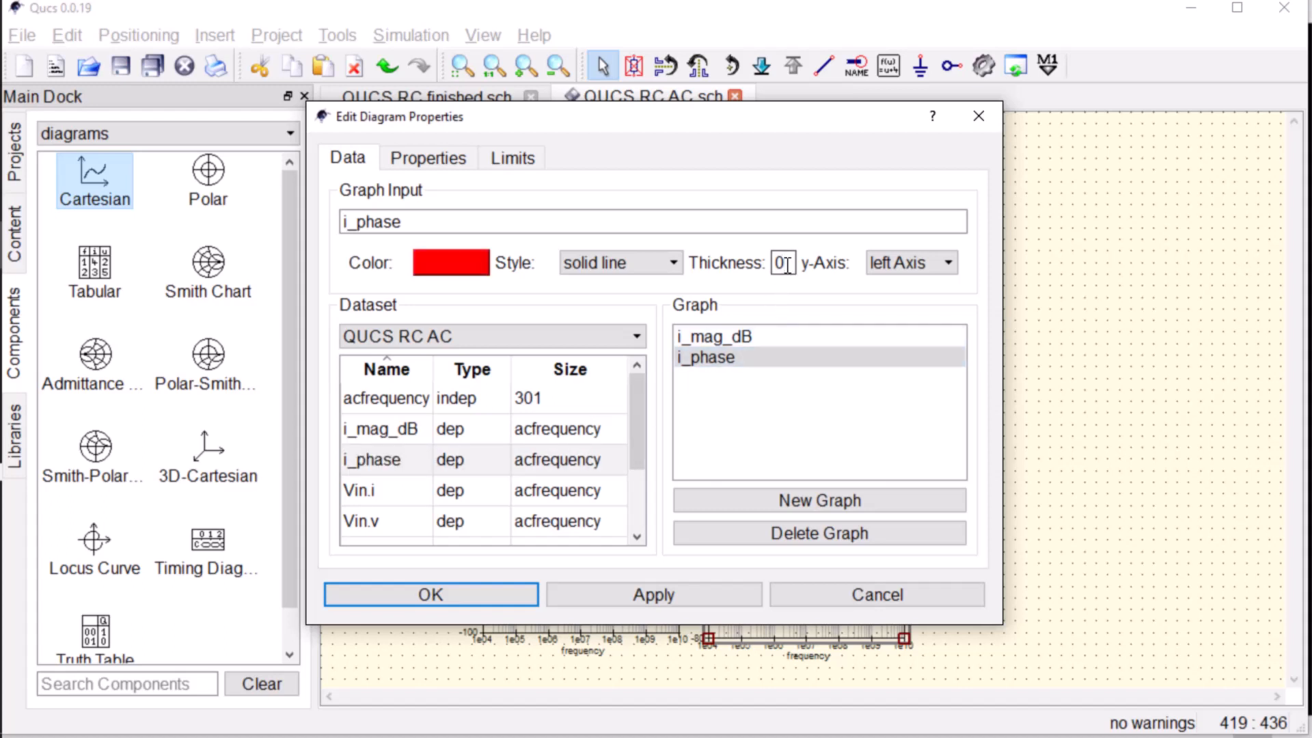
{"action": "key", "text": "BackSpace"}
{"action": "type", "text": "3"}
{"action": "left_click", "coordinate": [746, 335]}
{"action": "left_click", "coordinate": [790, 263]}
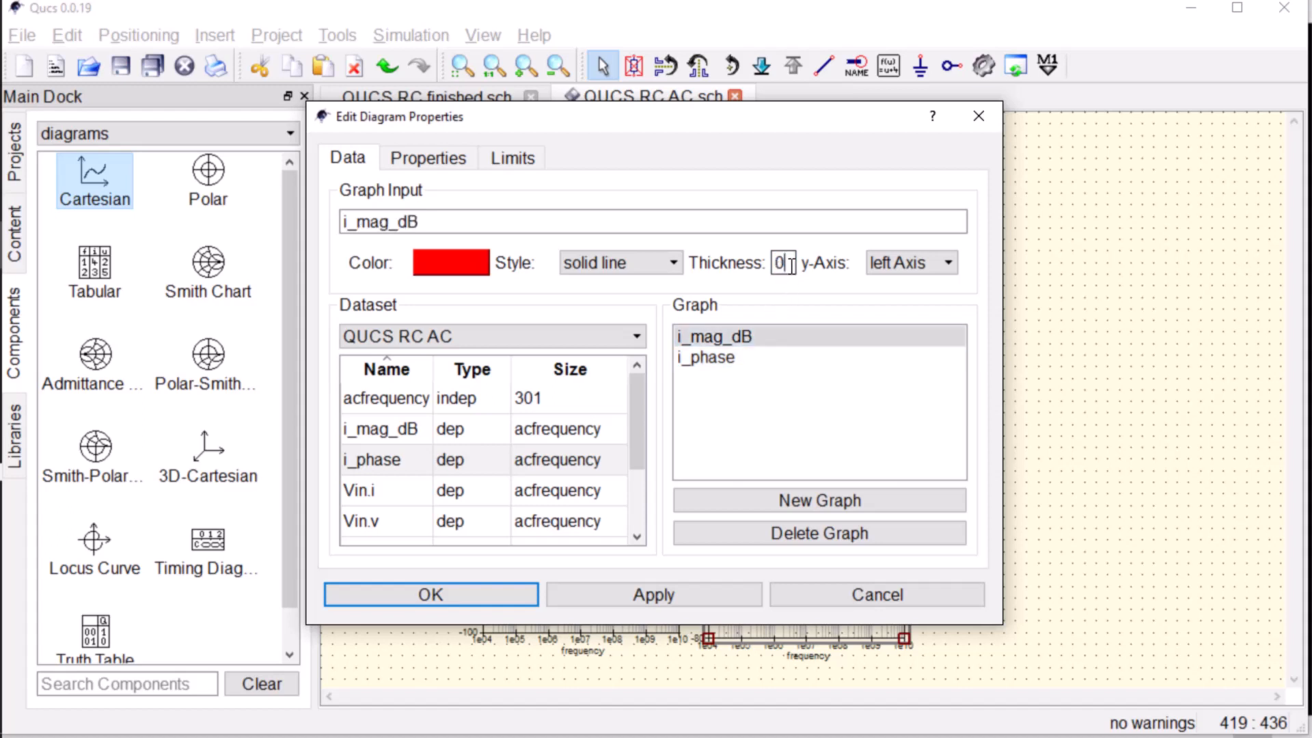
{"action": "key", "text": "BackSpace"}
{"action": "type", "text": "3"}
Change the colour of the i_phase graph to blue.
{"action": "left_click", "coordinate": [717, 358]}
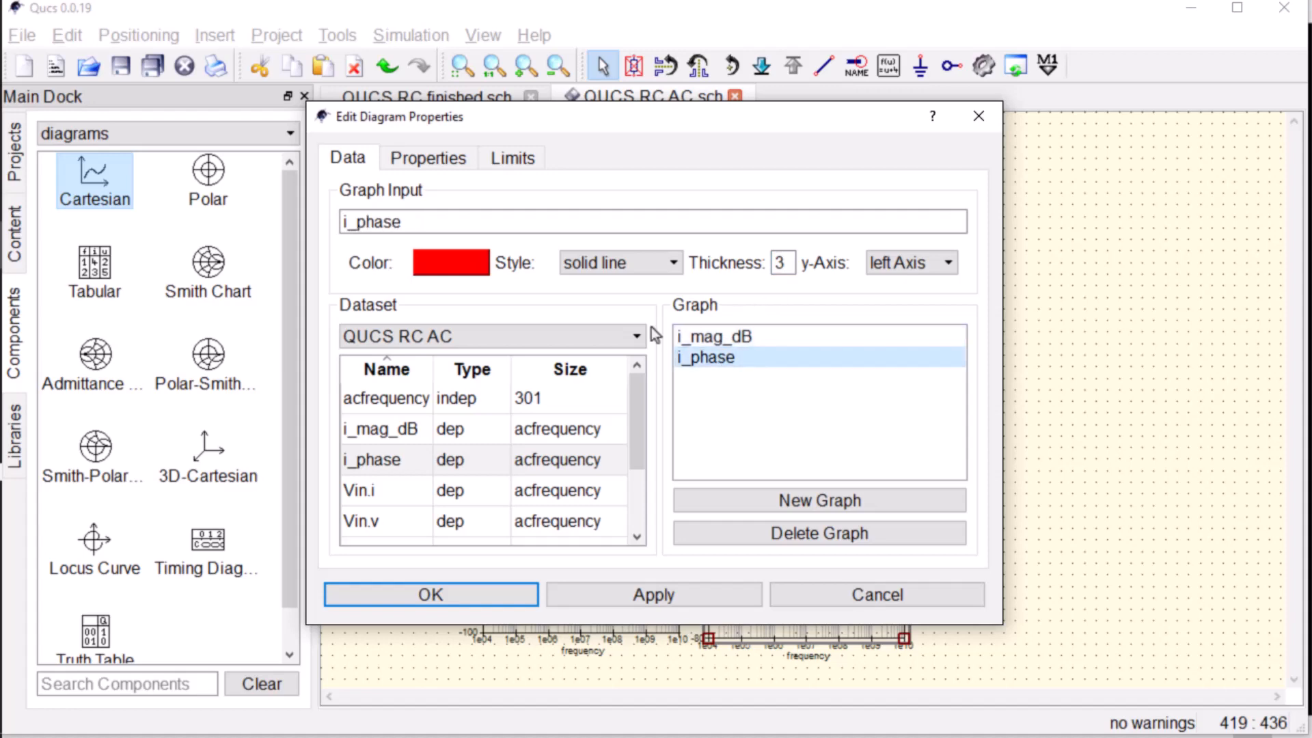
{"action": "left_click", "coordinate": [459, 263]}
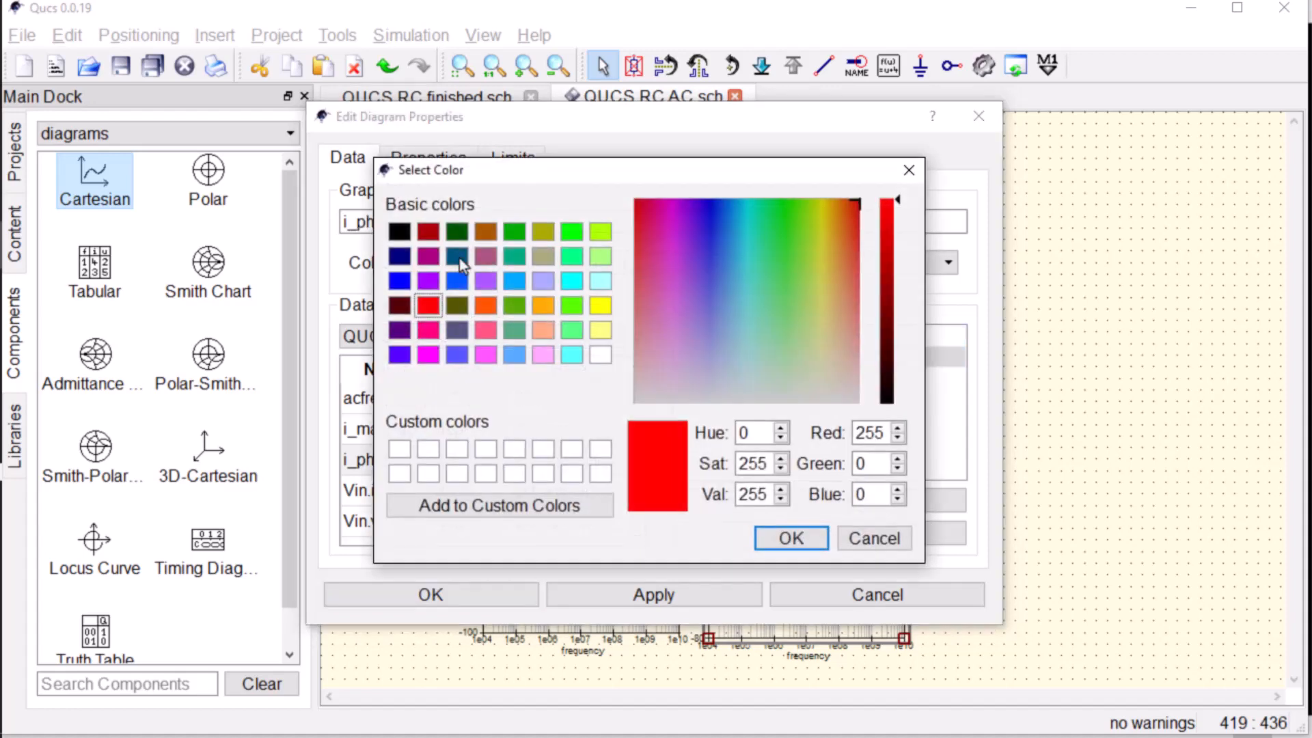
{"action": "left_click", "coordinate": [400, 281]}
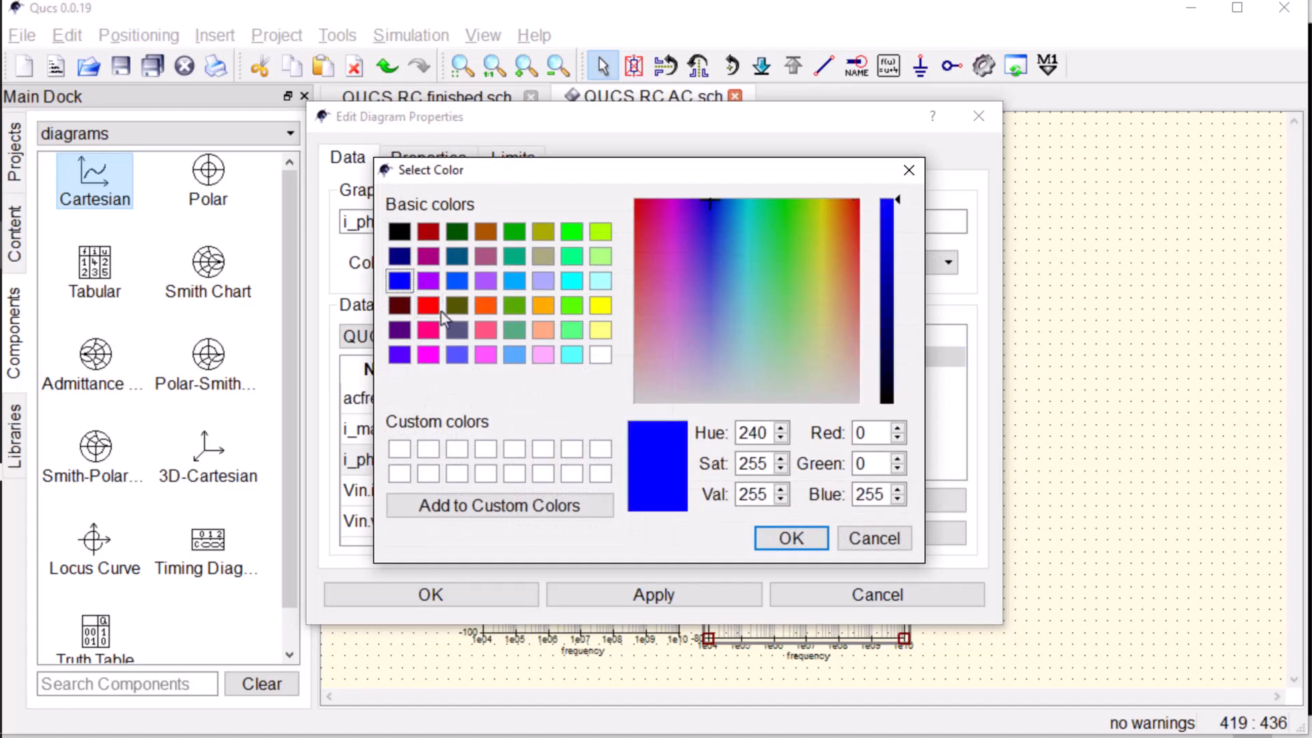
{"action": "left_click", "coordinate": [805, 543]}
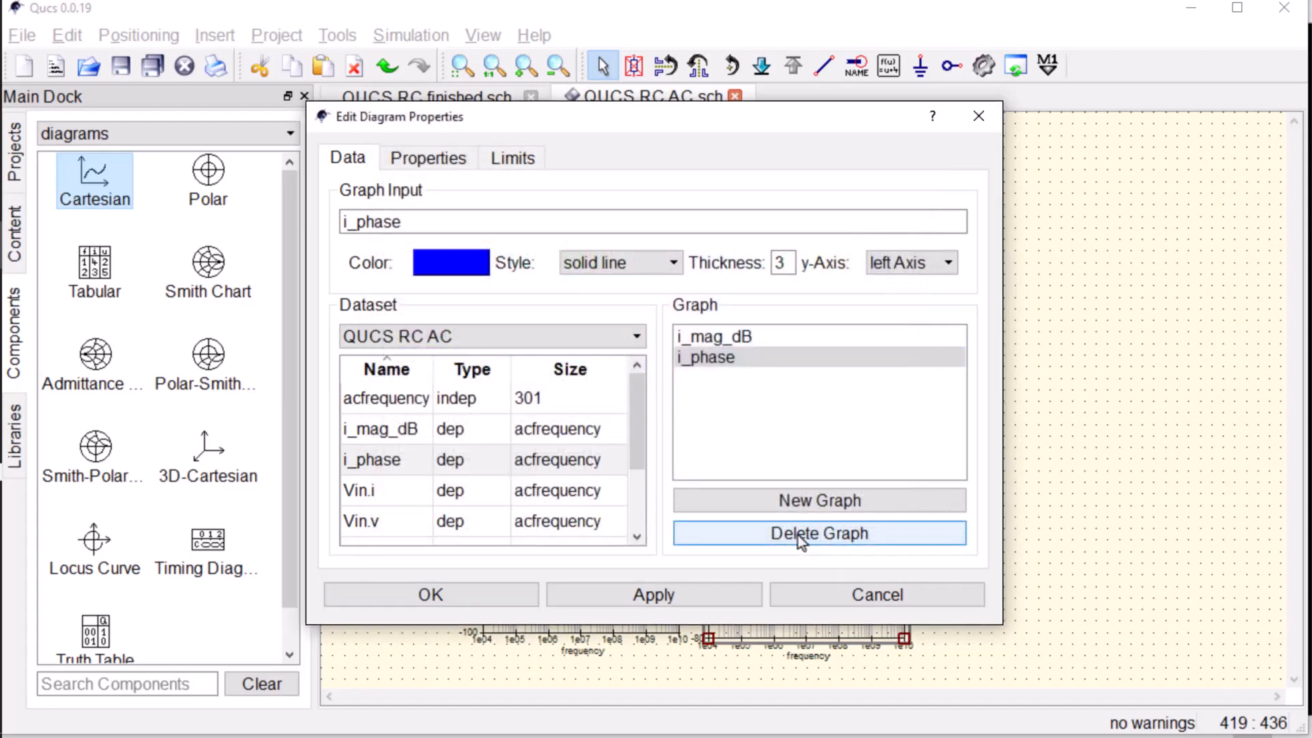
Retype the end of the lower-right diagram's left axis label so it reads "current in dB".
{"action": "left_click", "coordinate": [449, 162]}
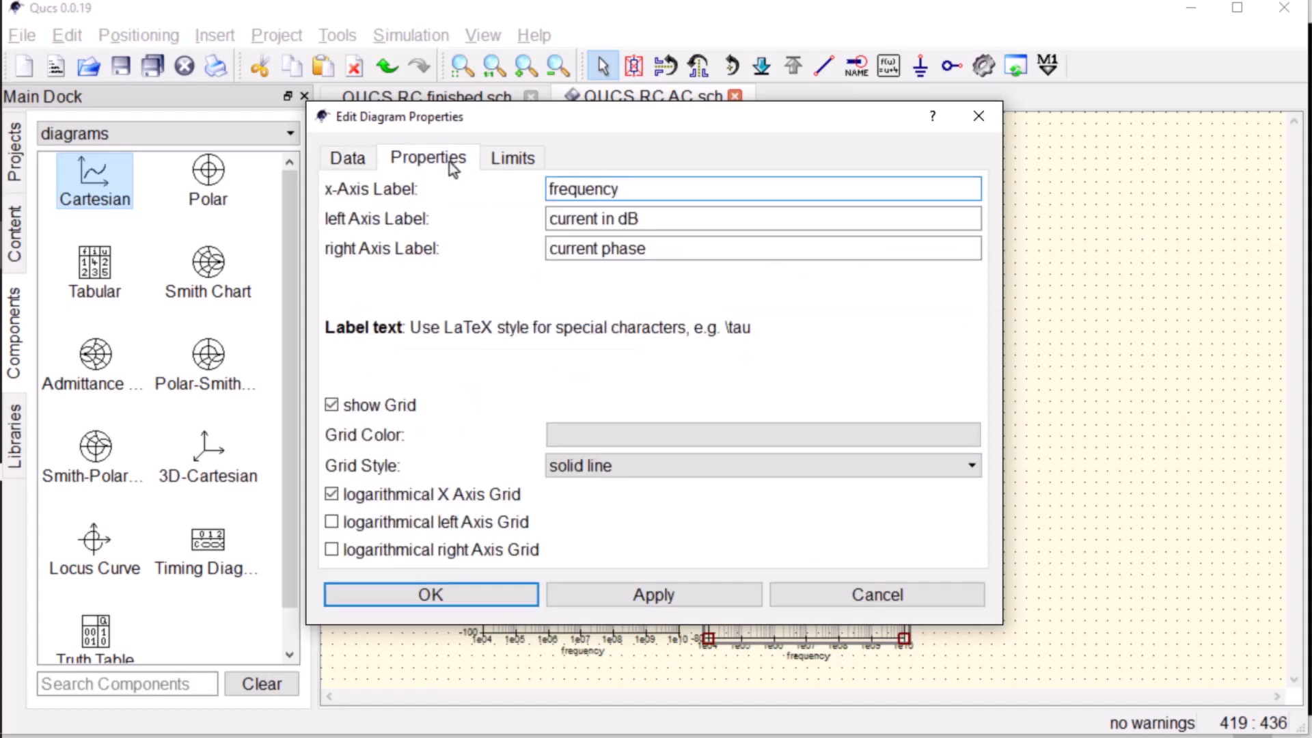
{"action": "left_click", "coordinate": [650, 219]}
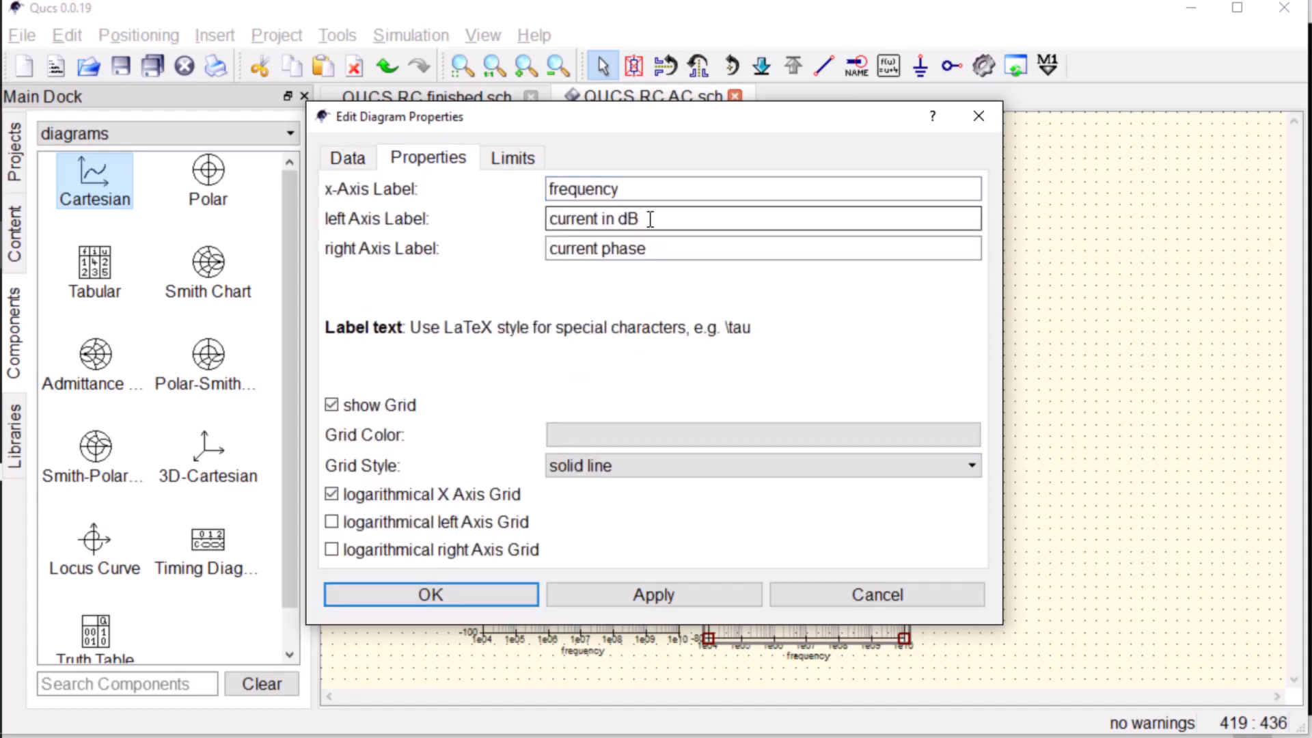
{"action": "key", "text": "BackSpace"}
{"action": "type", "text": "B"}
Assign the i_phase graph to the right axis and accept the diagram settings.
{"action": "left_click", "coordinate": [349, 159]}
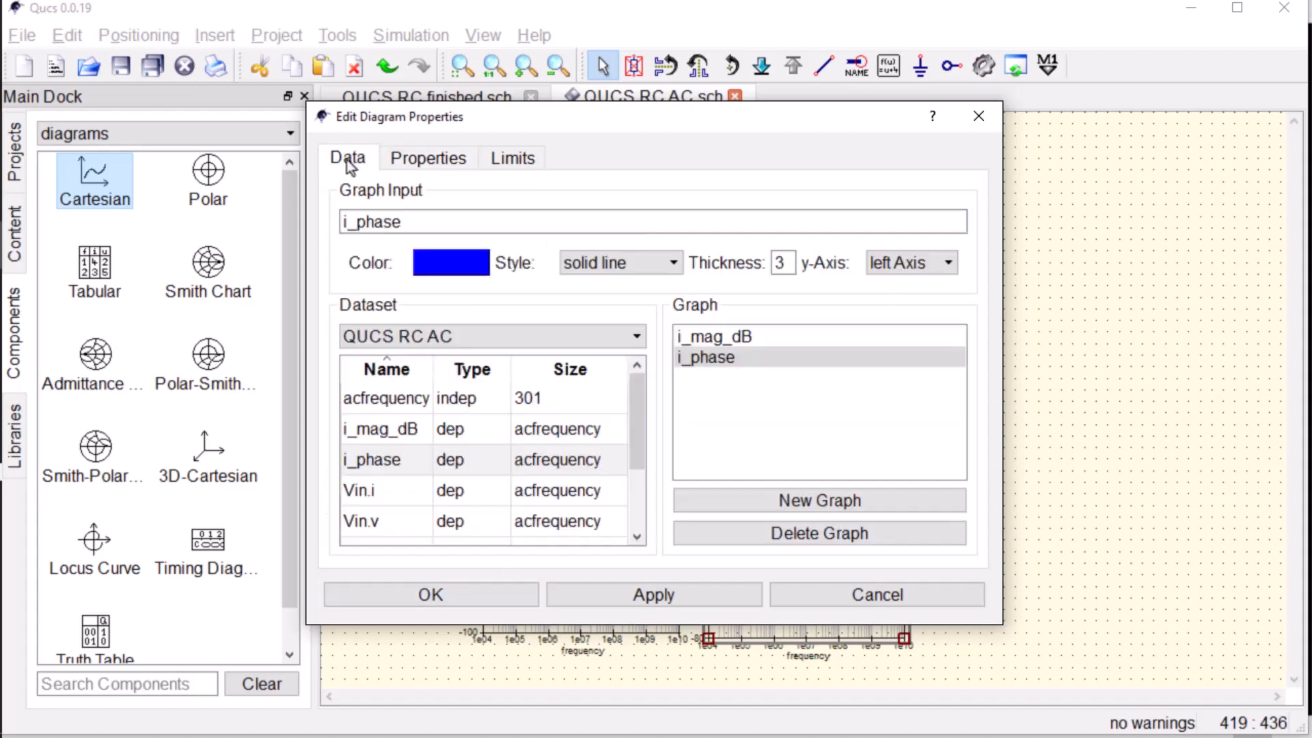
{"action": "left_click", "coordinate": [704, 358]}
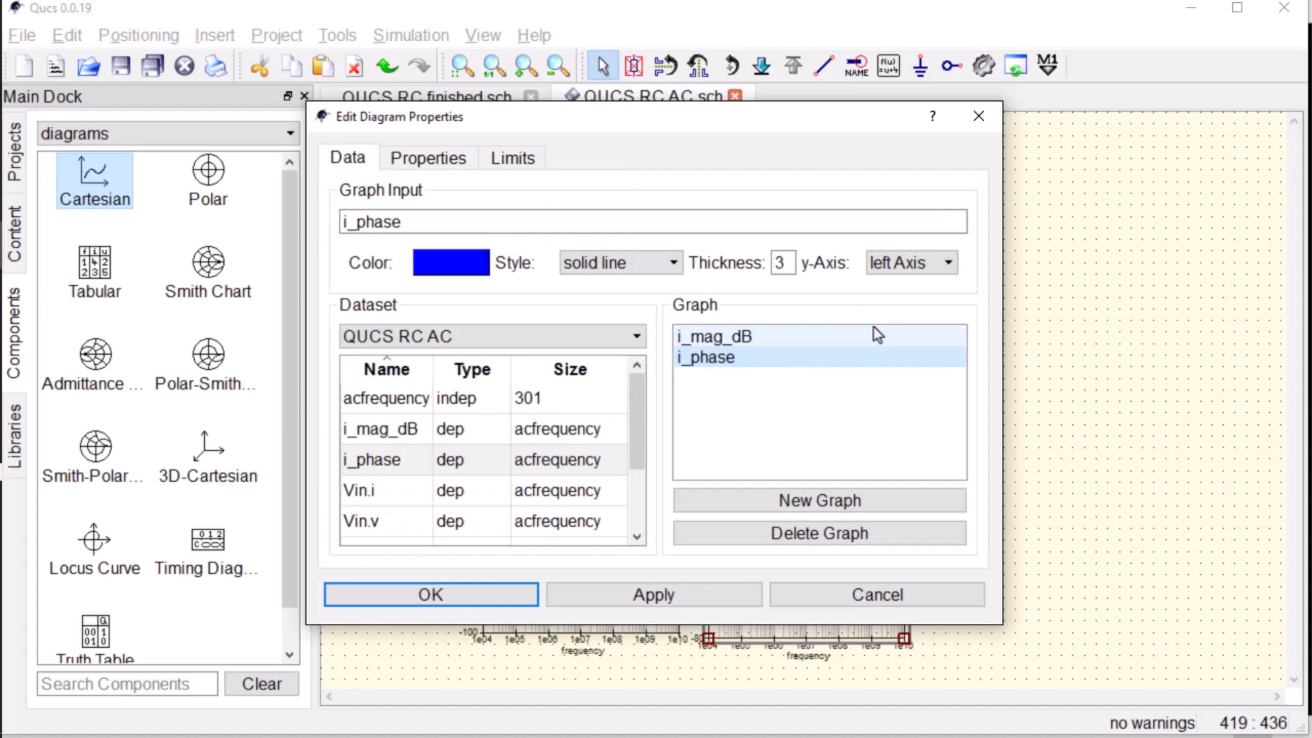
{"action": "left_click", "coordinate": [949, 264]}
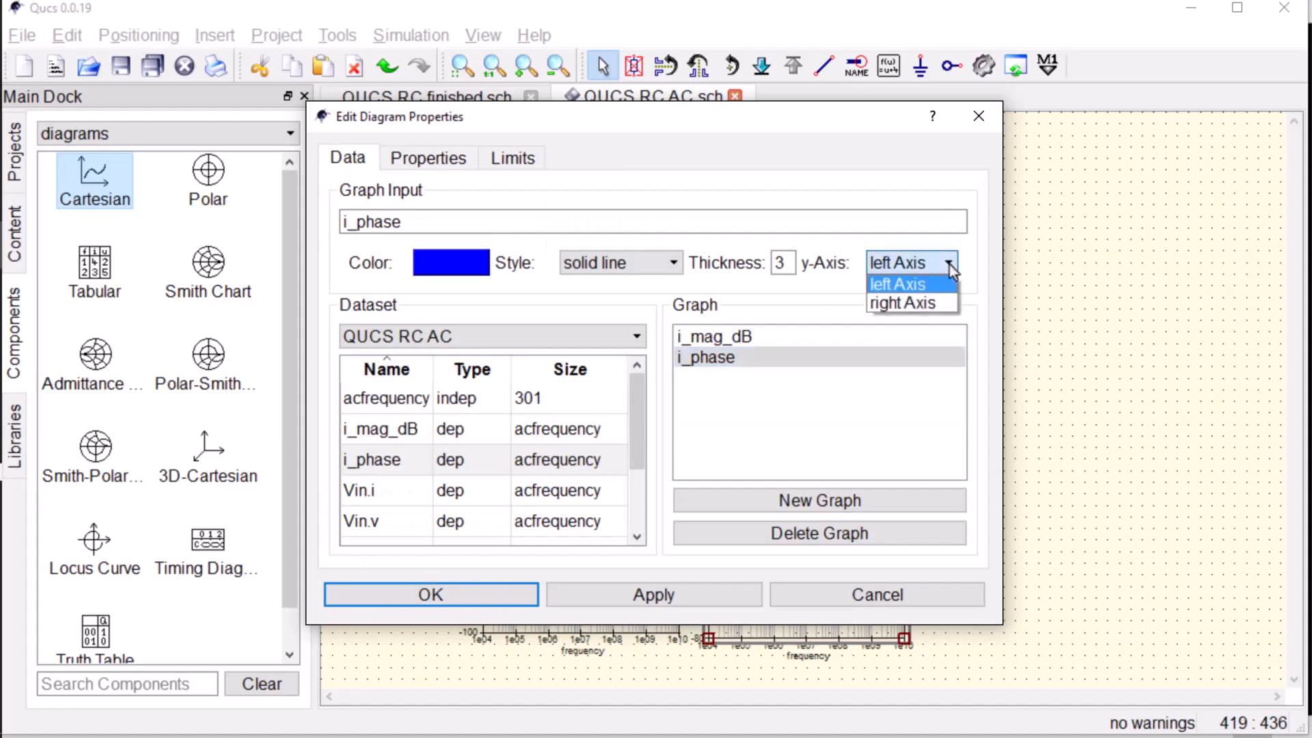
{"action": "left_click", "coordinate": [931, 305]}
{"action": "left_click", "coordinate": [523, 593]}
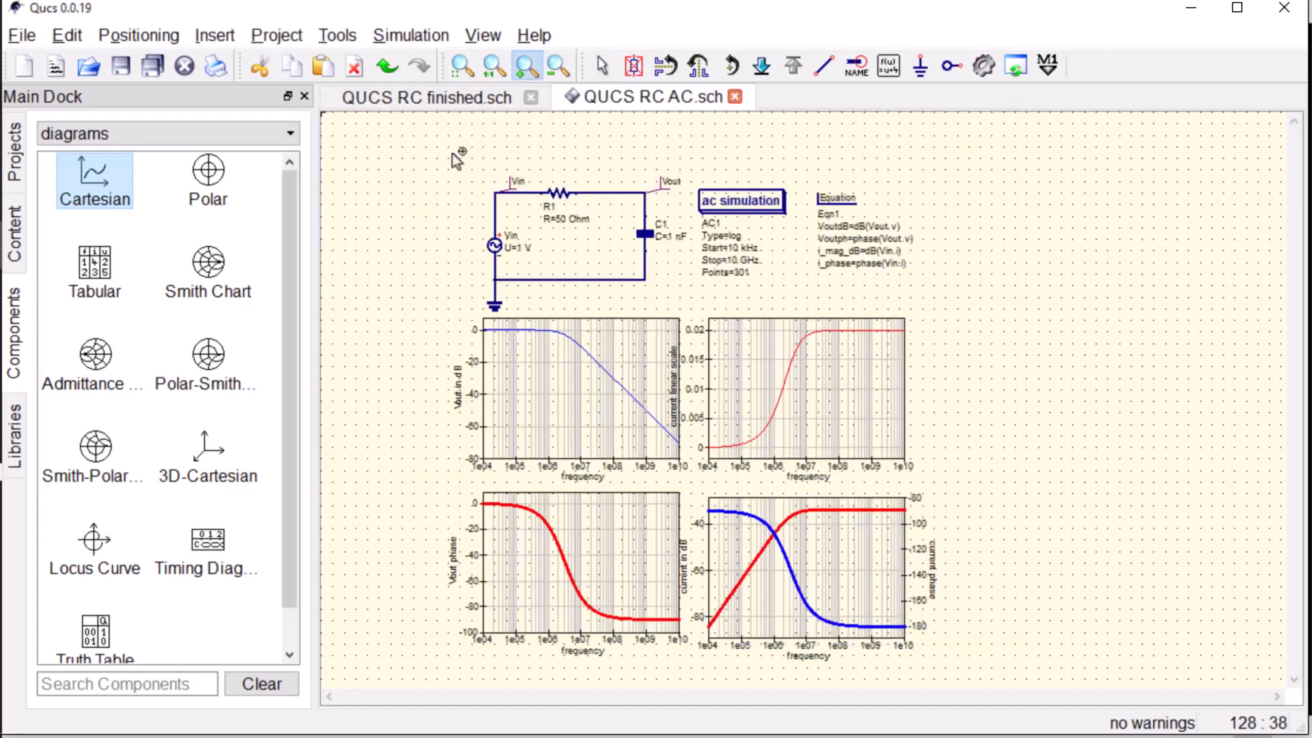
Examine the circuit, its equations and the lower Vout phase and current diagrams up close.
{"action": "left_click_drag", "start_coordinate": [452, 153], "coordinate": [919, 437]}
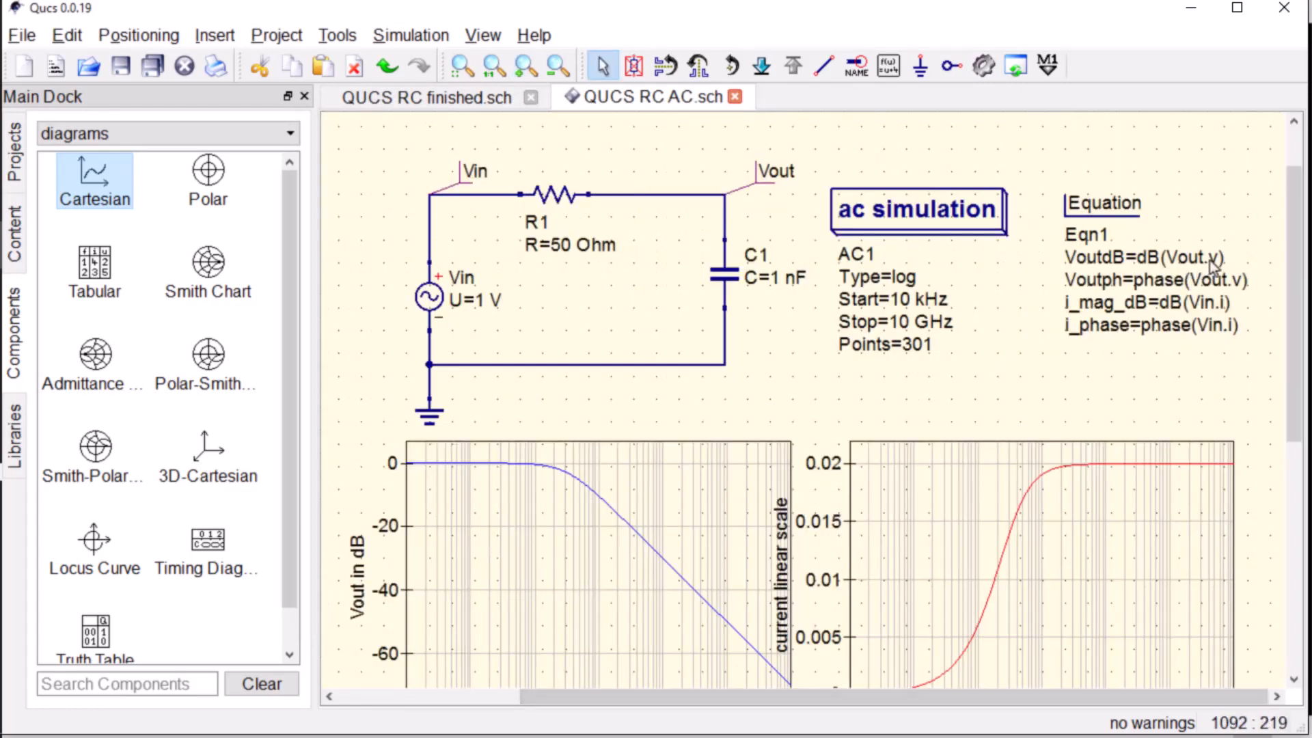
{"action": "left_click_drag", "start_coordinate": [1298, 220], "coordinate": [1297, 428]}
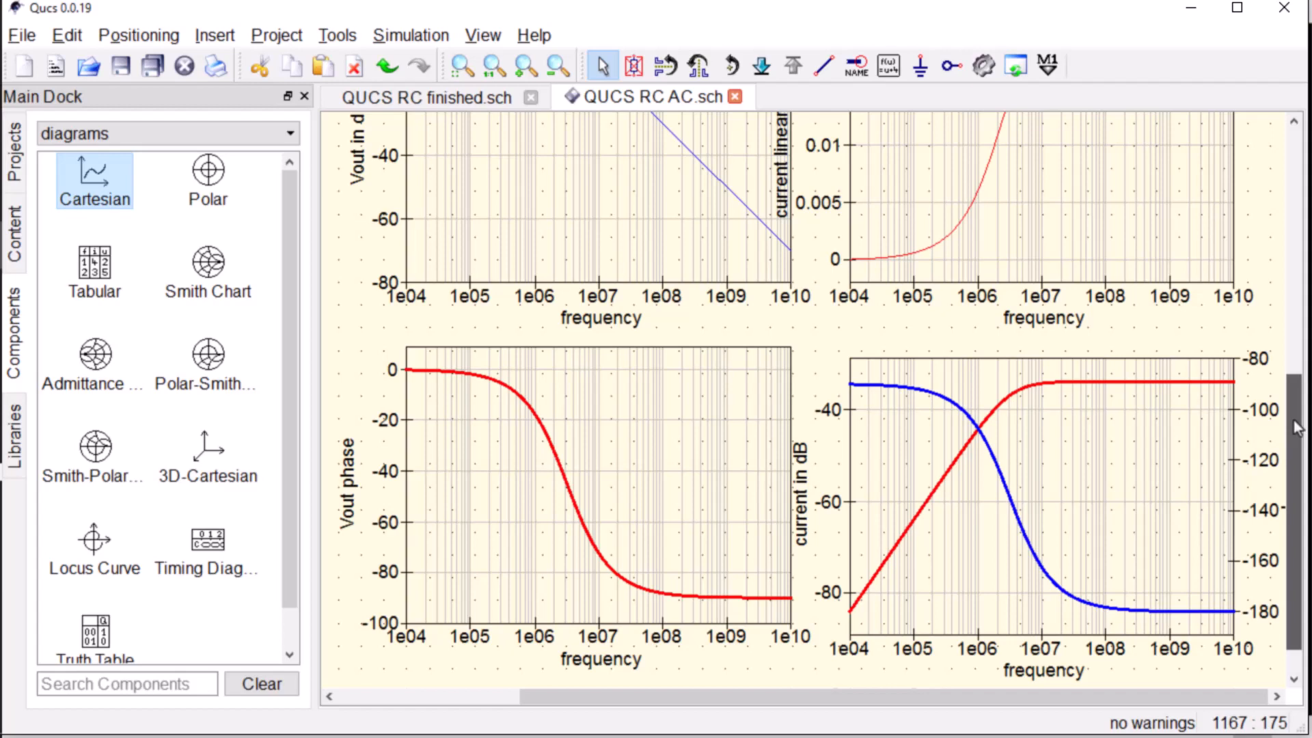
{"action": "left_click_drag", "start_coordinate": [1297, 428], "coordinate": [1297, 428]}
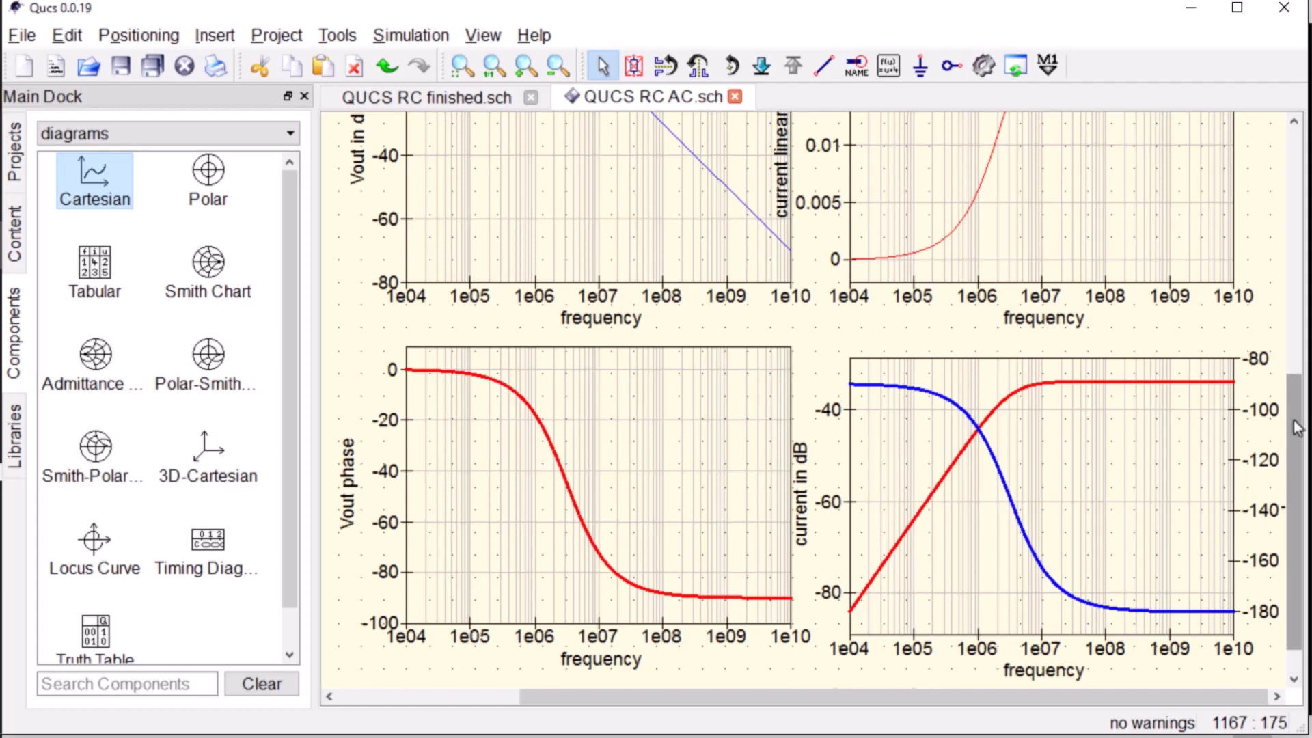